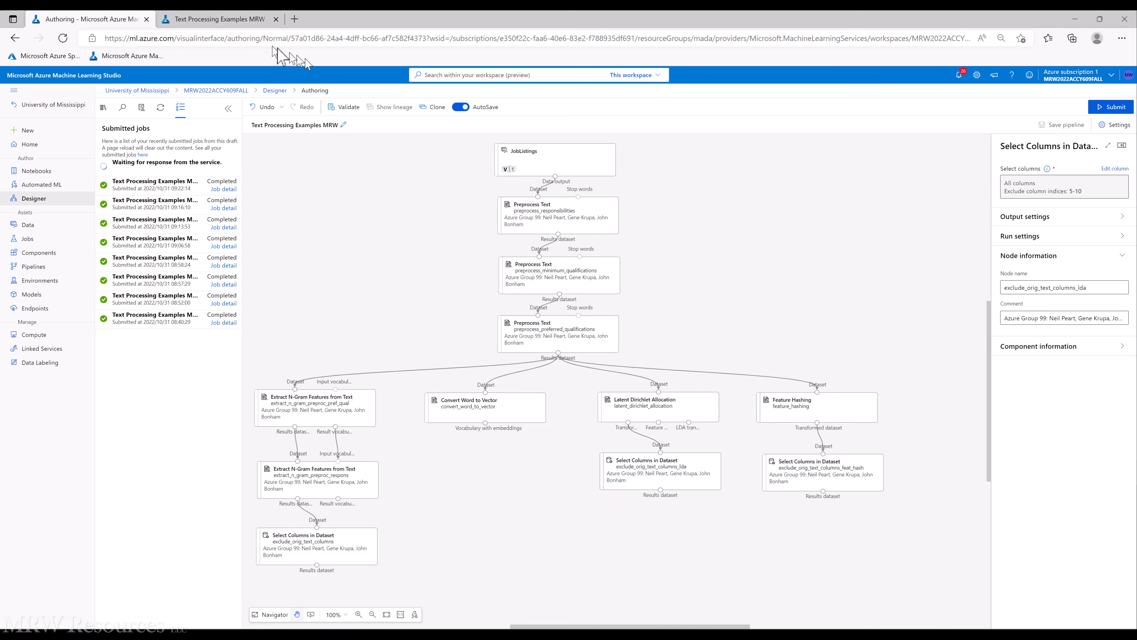
Preview the results dataset of the LDA Select Columns in Dataset node from the completed job, expanded to full view
left_click(219, 19)
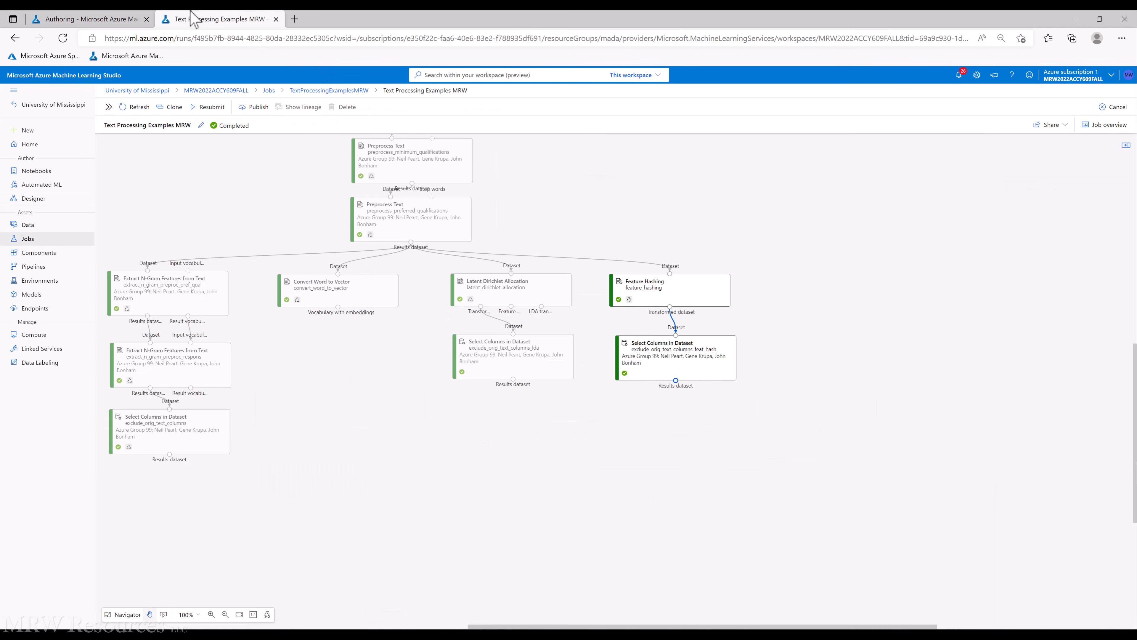
right_click(453, 361)
mouse_move(525, 433)
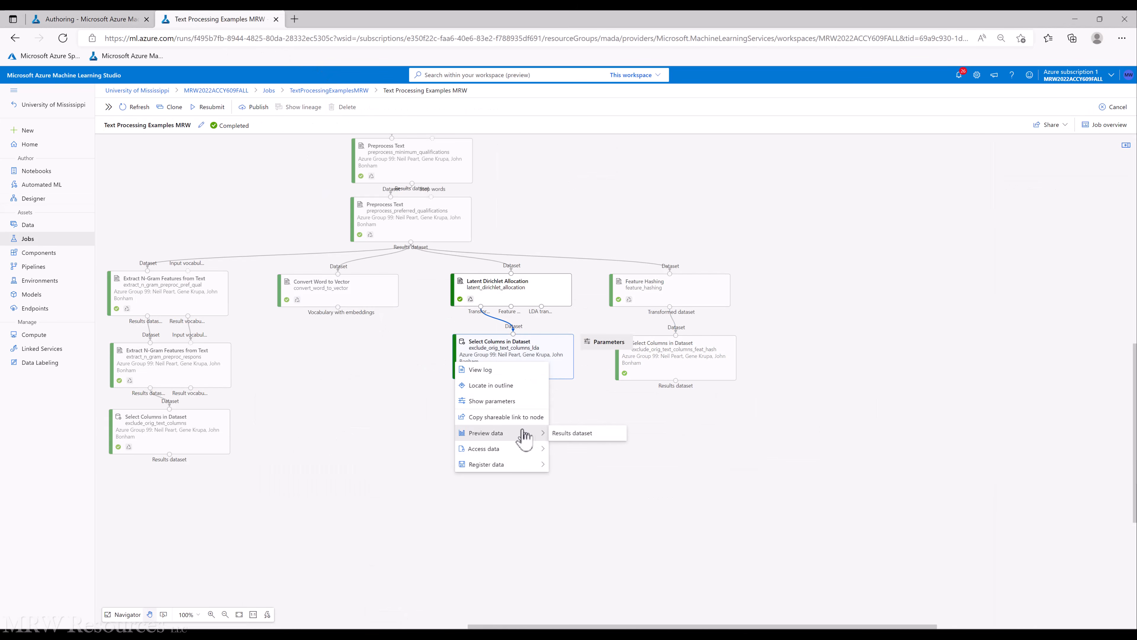
left_click(587, 433)
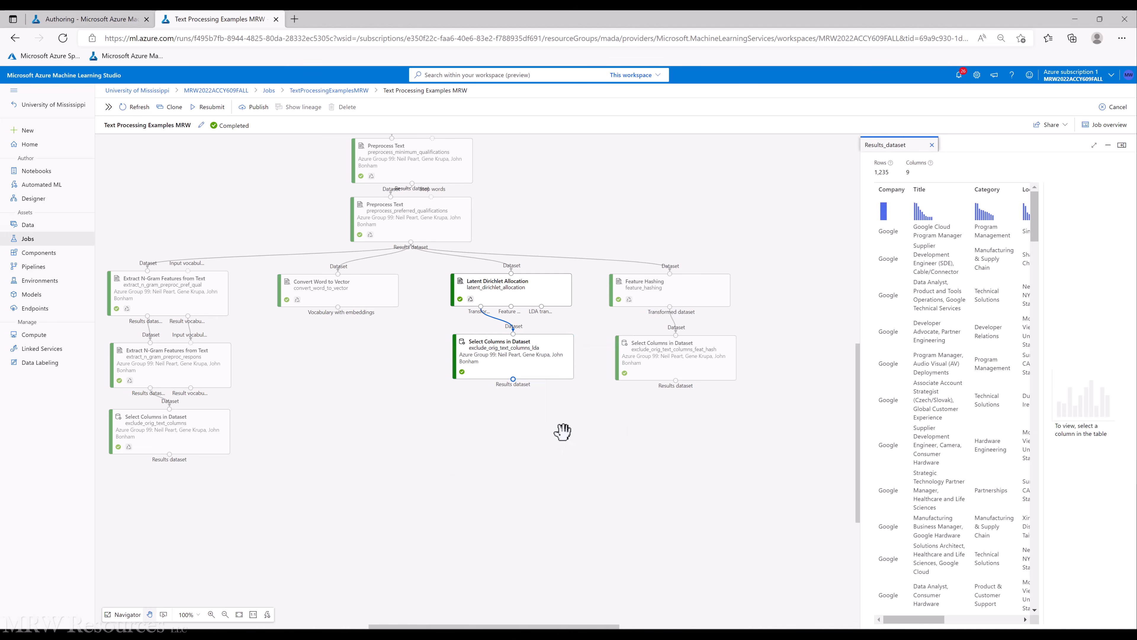
left_click(1094, 145)
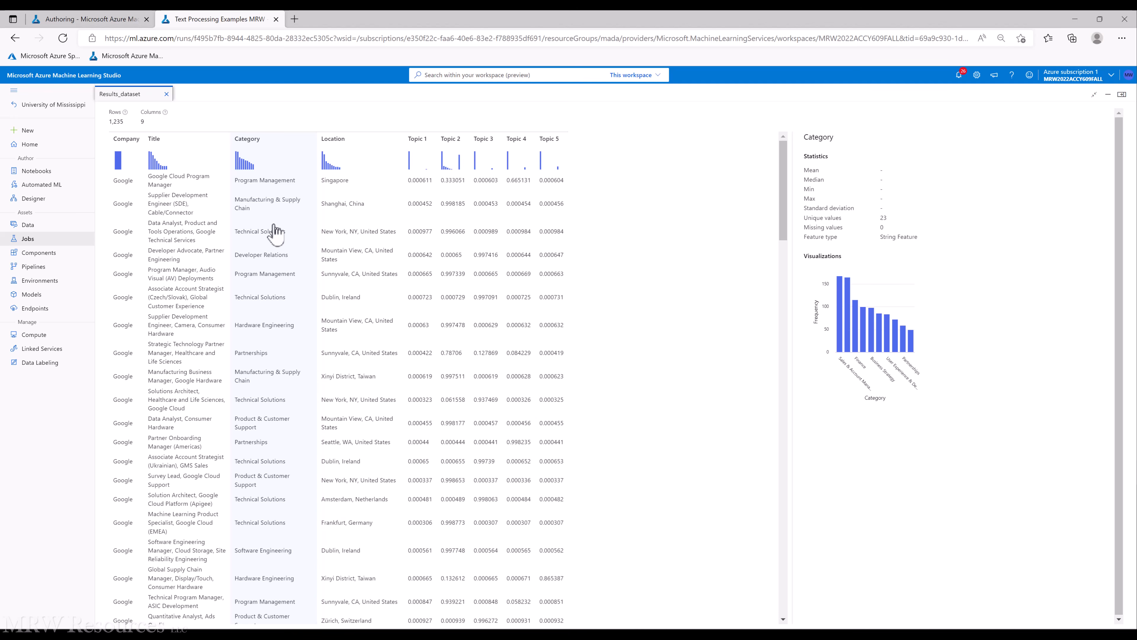
Search the component library for split and add a Split Data component below the exclude_orig_text_columns node
left_click(68, 19)
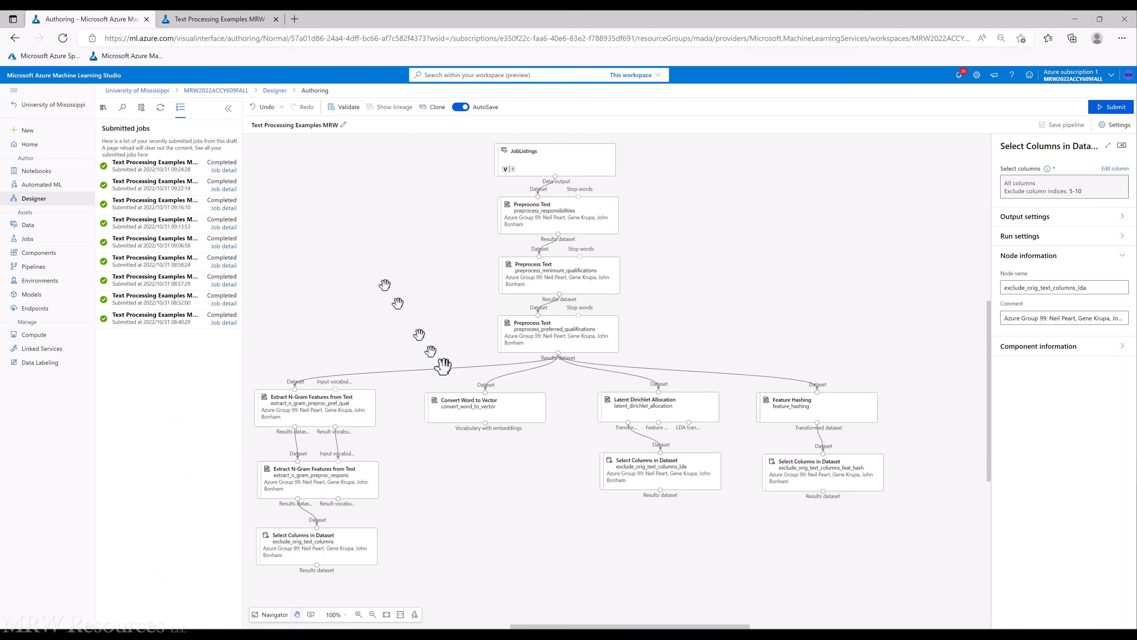
scroll(501, 497, "down", 3)
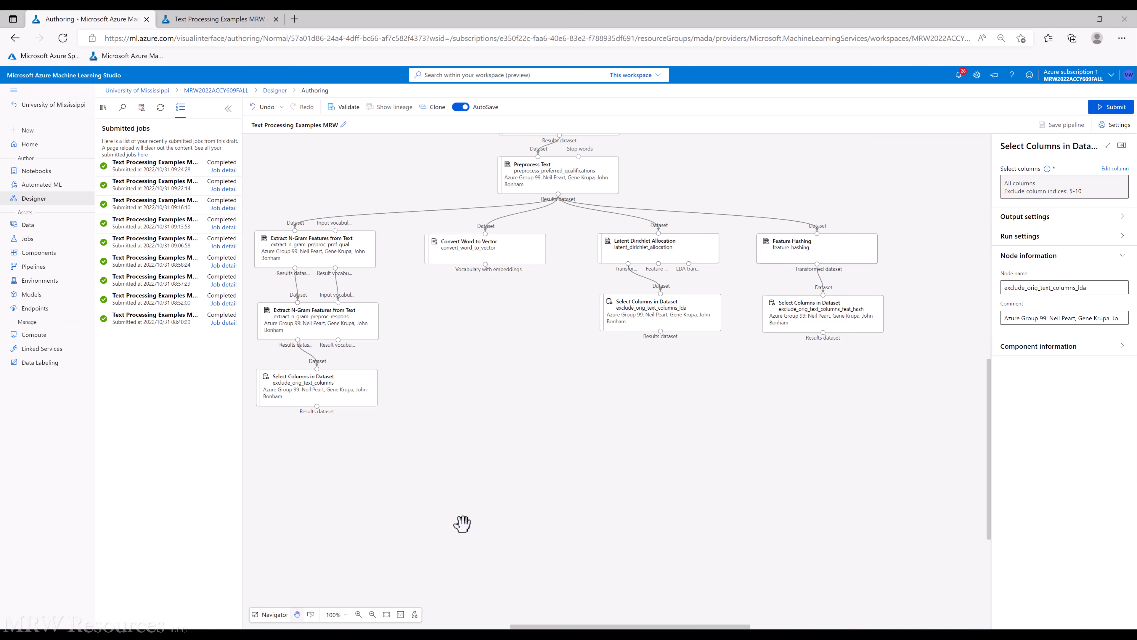
mouse_move(348, 403)
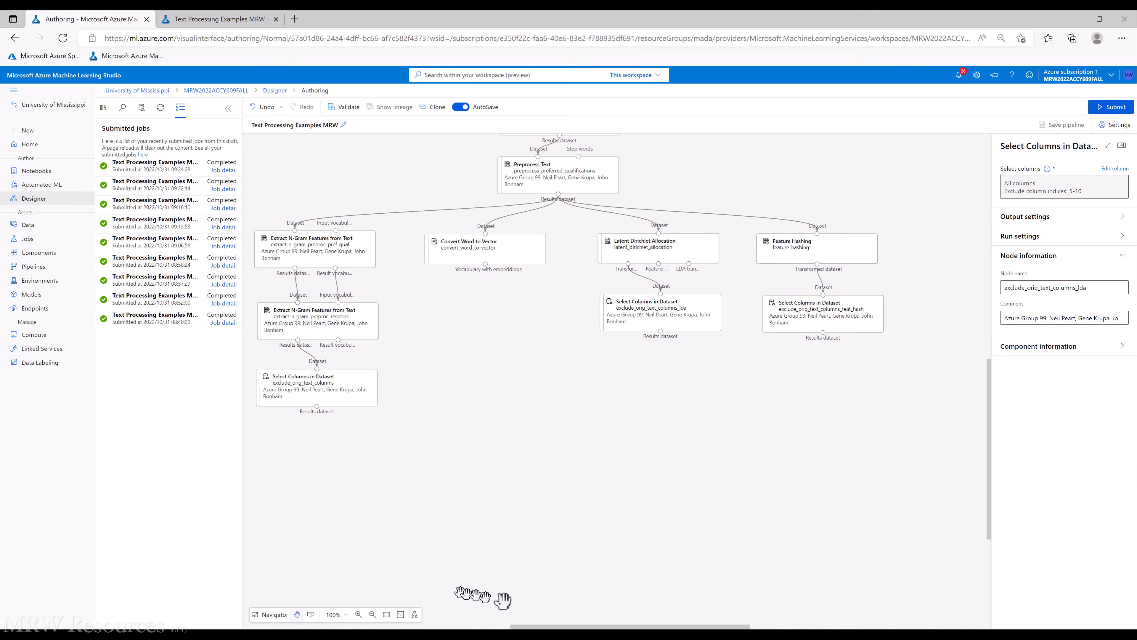
left_click_drag(549, 627, 515, 627)
scroll(517, 595, "down", 2)
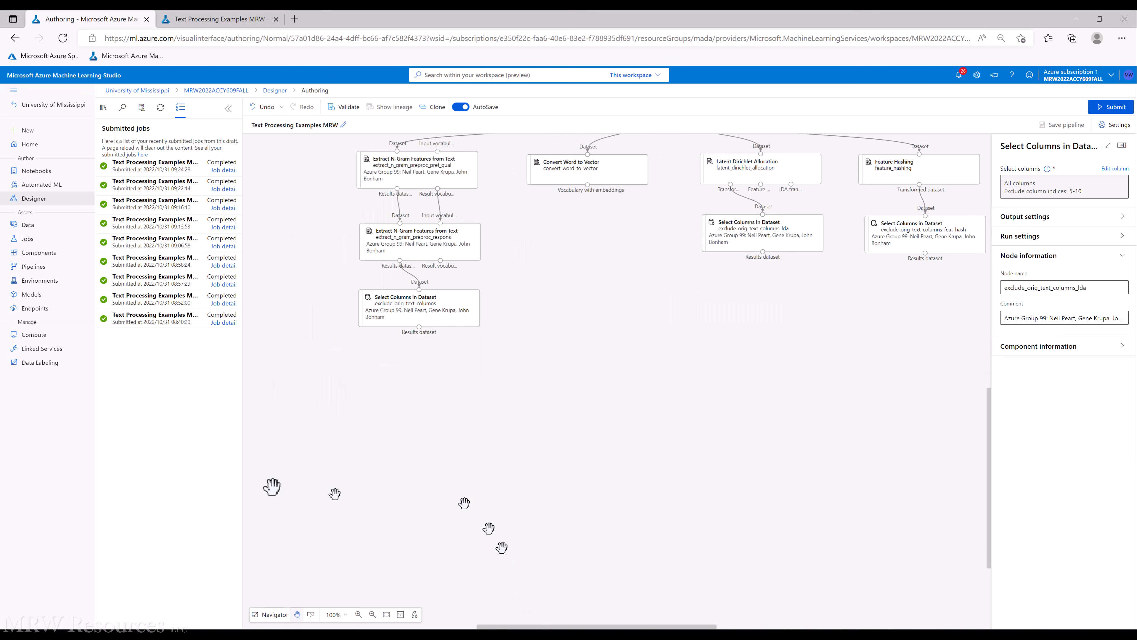
left_click(103, 108)
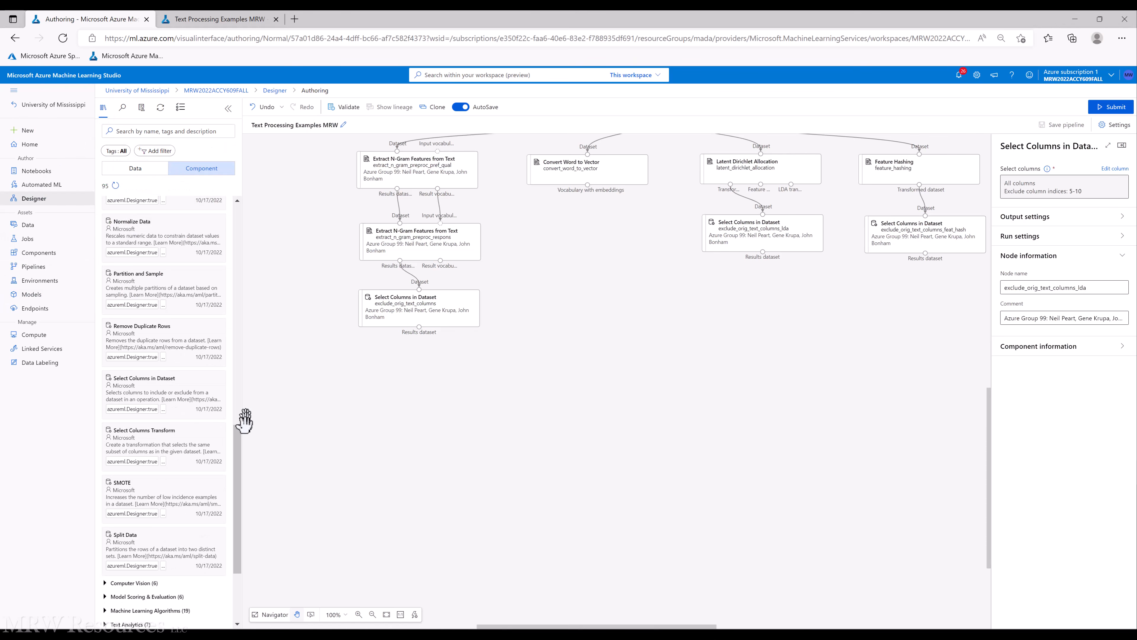
left_click_drag(242, 450, 240, 450)
left_click(162, 134)
type("split")
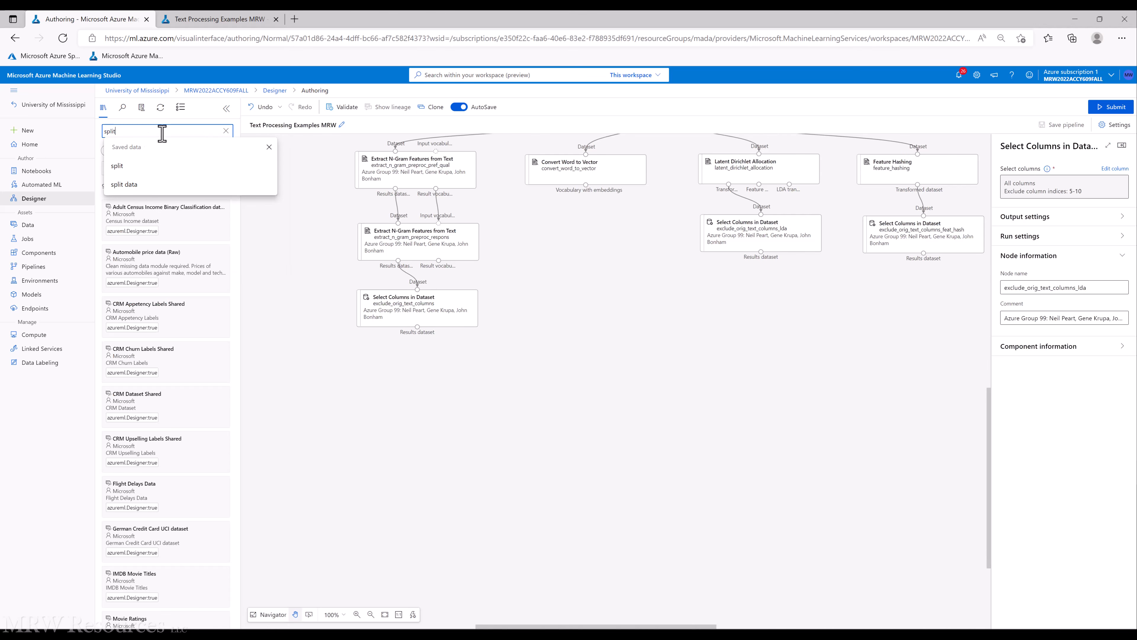
left_click_drag(130, 210, 418, 383)
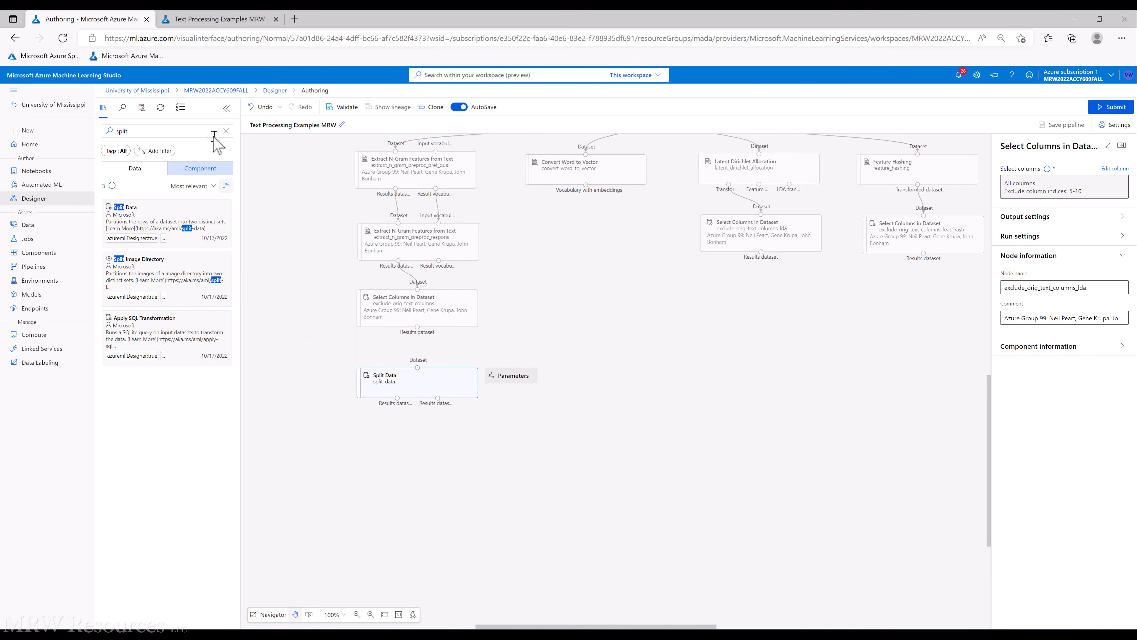
Add a Multiclass Logistic Regression component from the Machine Learning Algorithms group to the left of Split Data
left_click(226, 131)
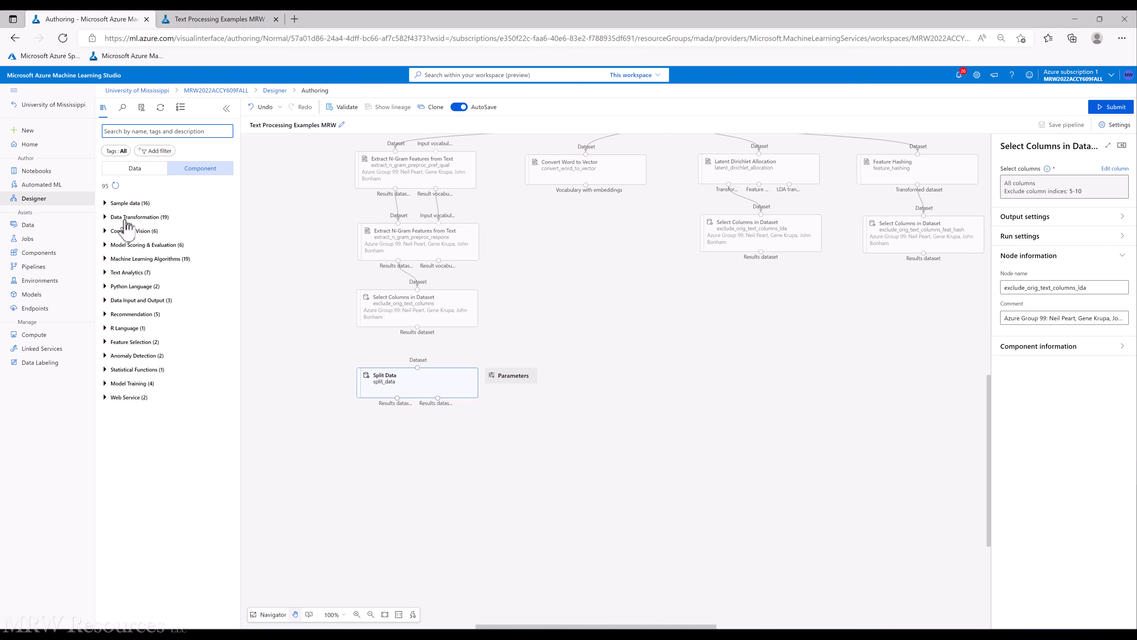
left_click(106, 260)
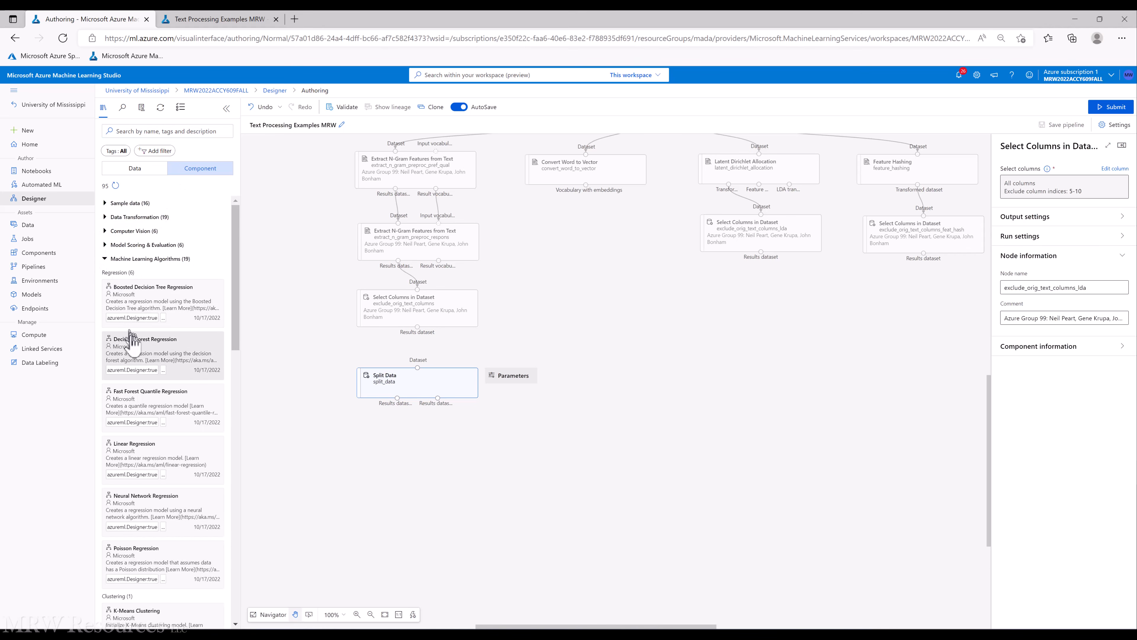
left_click_drag(236, 255, 237, 397)
left_click_drag(137, 349, 295, 341)
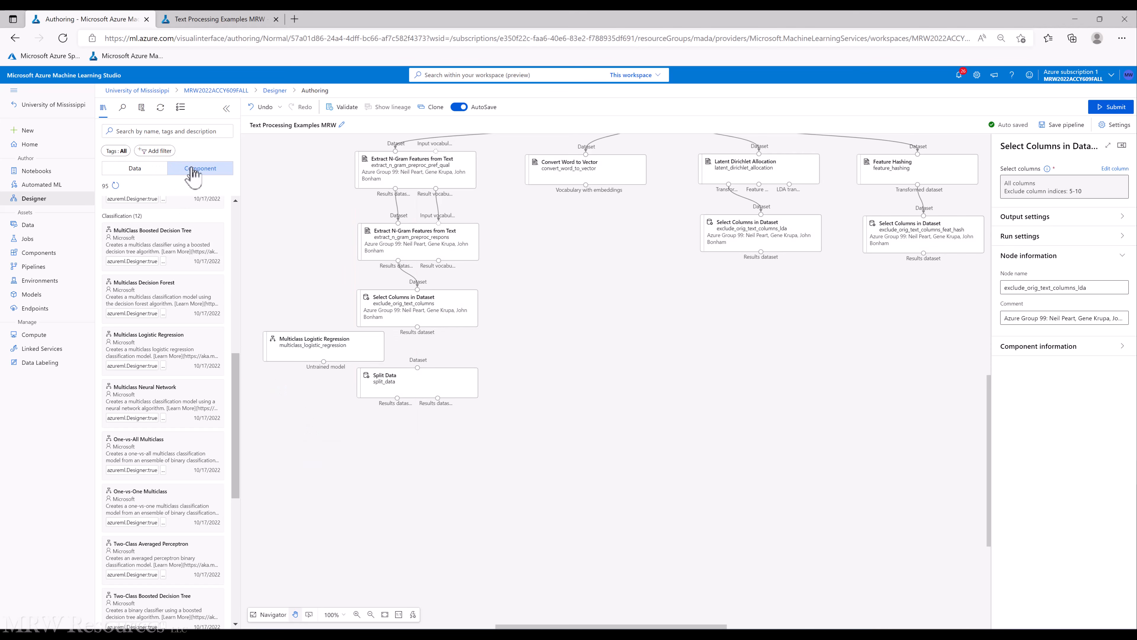
Add a Train Model component from the Model Training group below Split Data
left_click(201, 132)
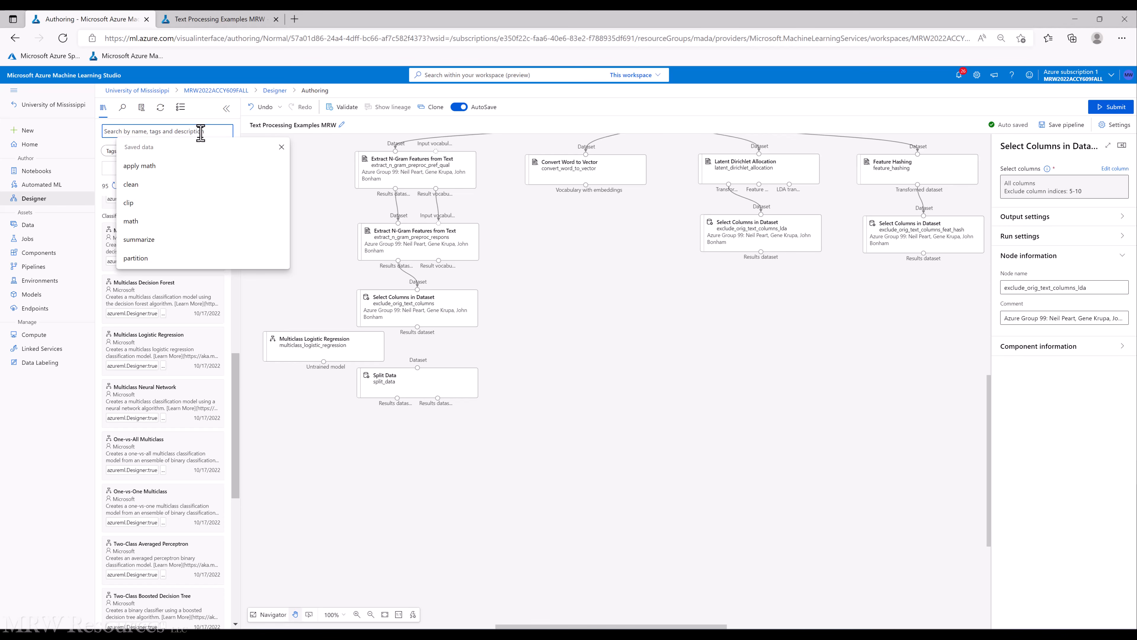
left_click_drag(236, 376, 224, 211)
left_click(255, 274)
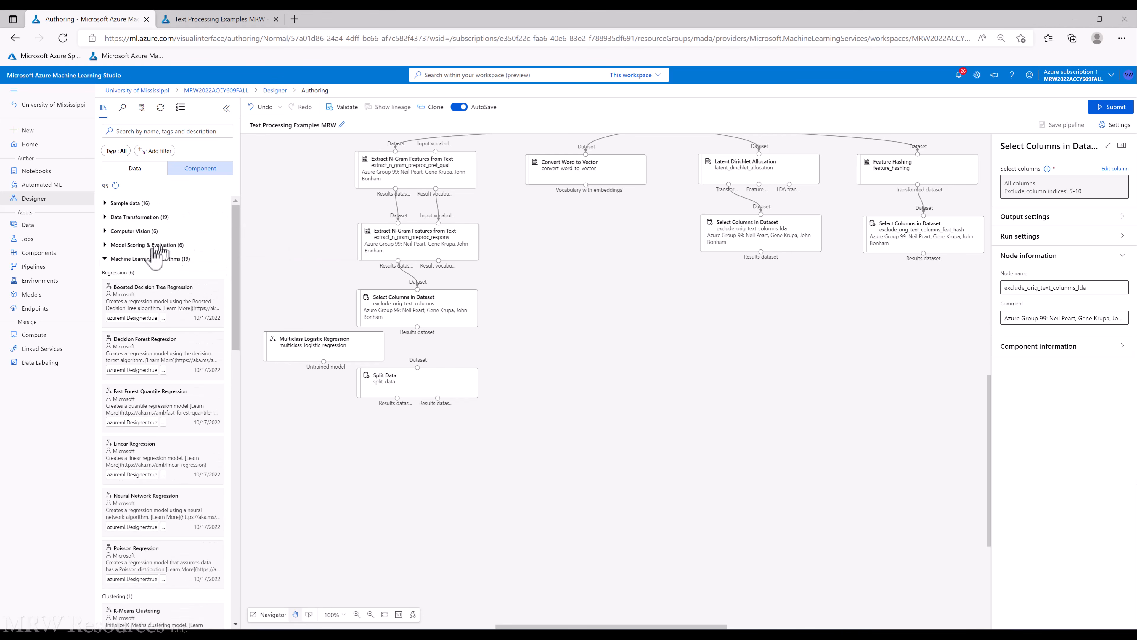
left_click(105, 259)
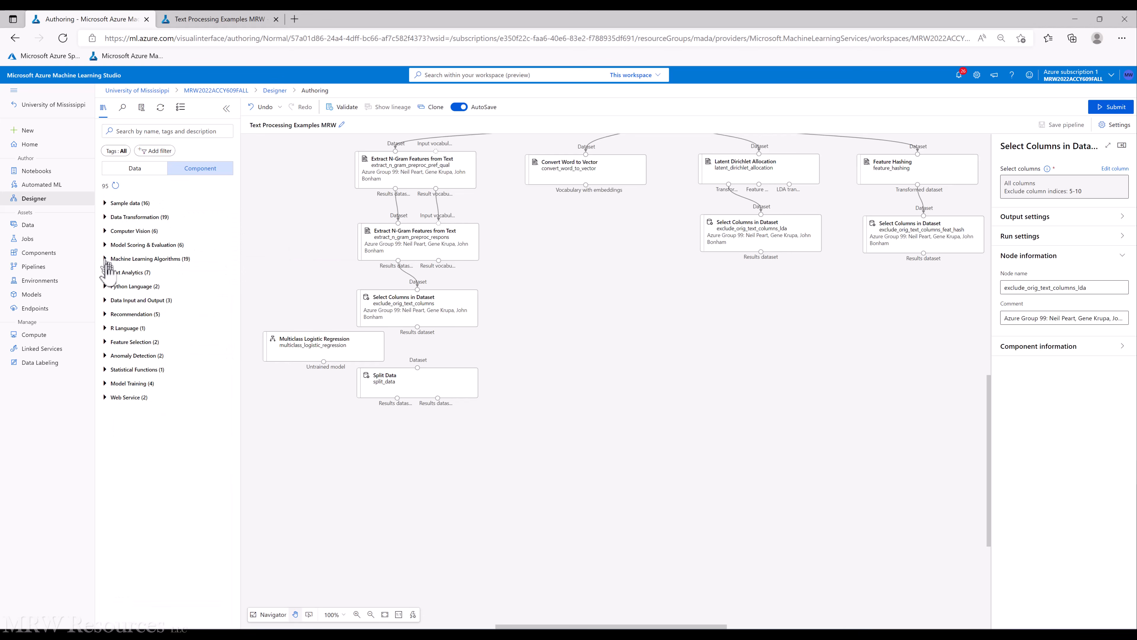
left_click(105, 383)
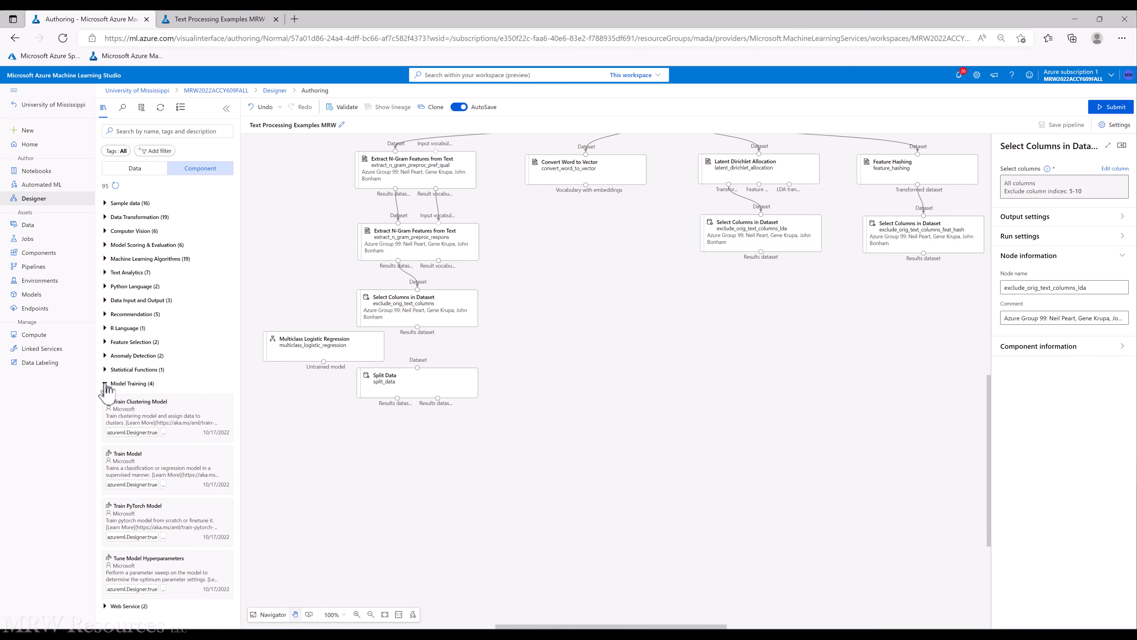
left_click_drag(147, 467, 354, 448)
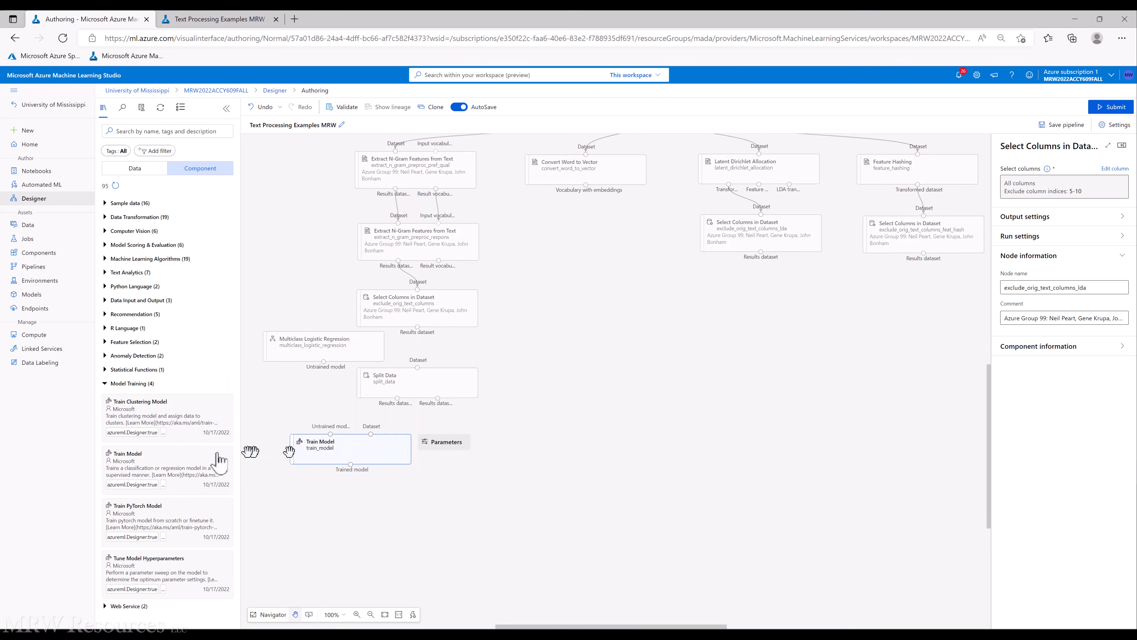
Add Score Model and Evaluate Model components from Model Scoring & Evaluation beneath Train Model
left_click(105, 384)
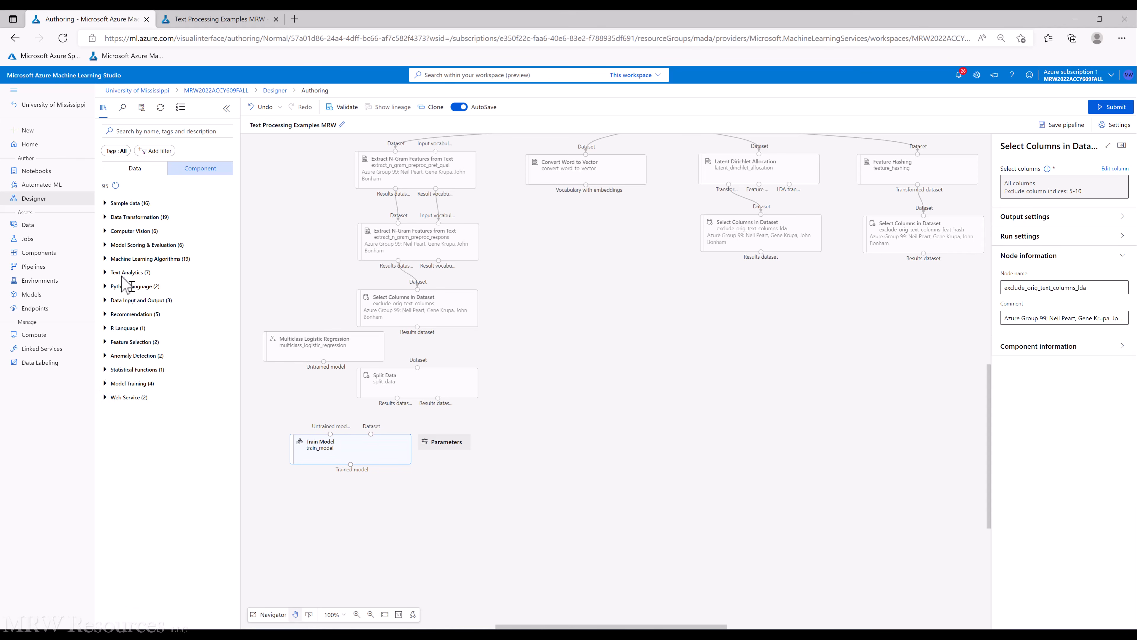
left_click(105, 245)
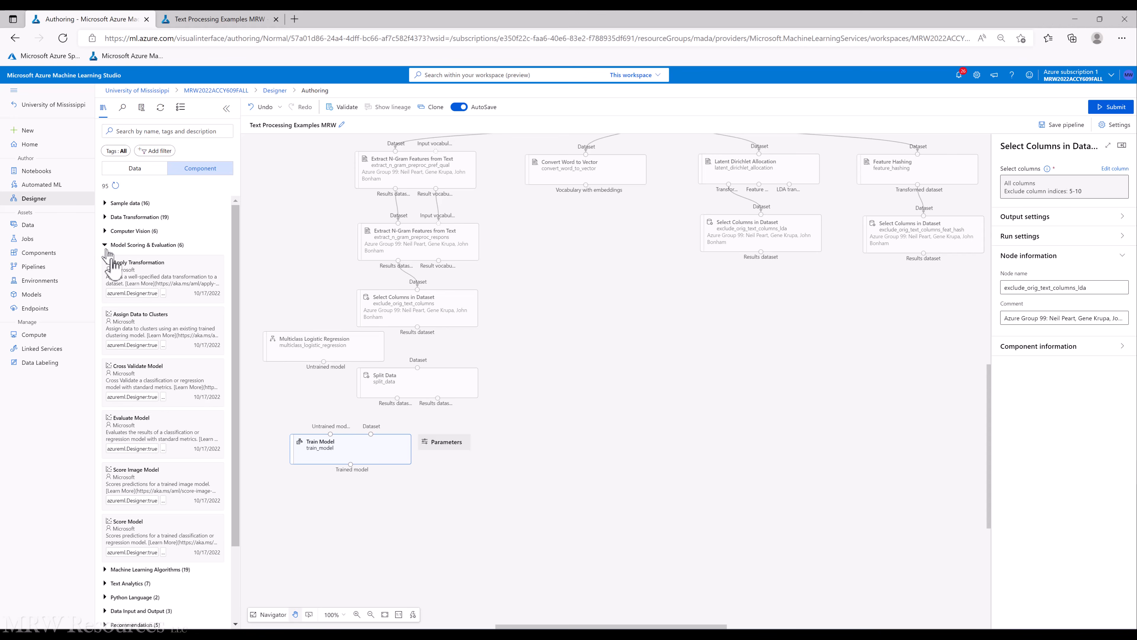
left_click_drag(148, 528, 420, 519)
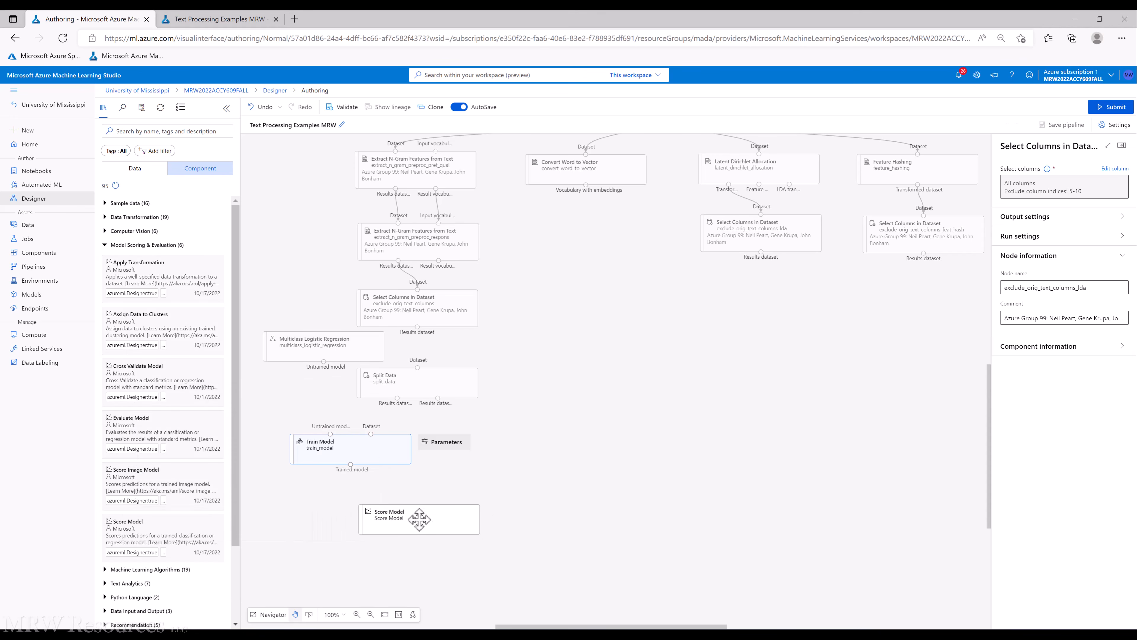
left_click_drag(152, 423, 436, 580)
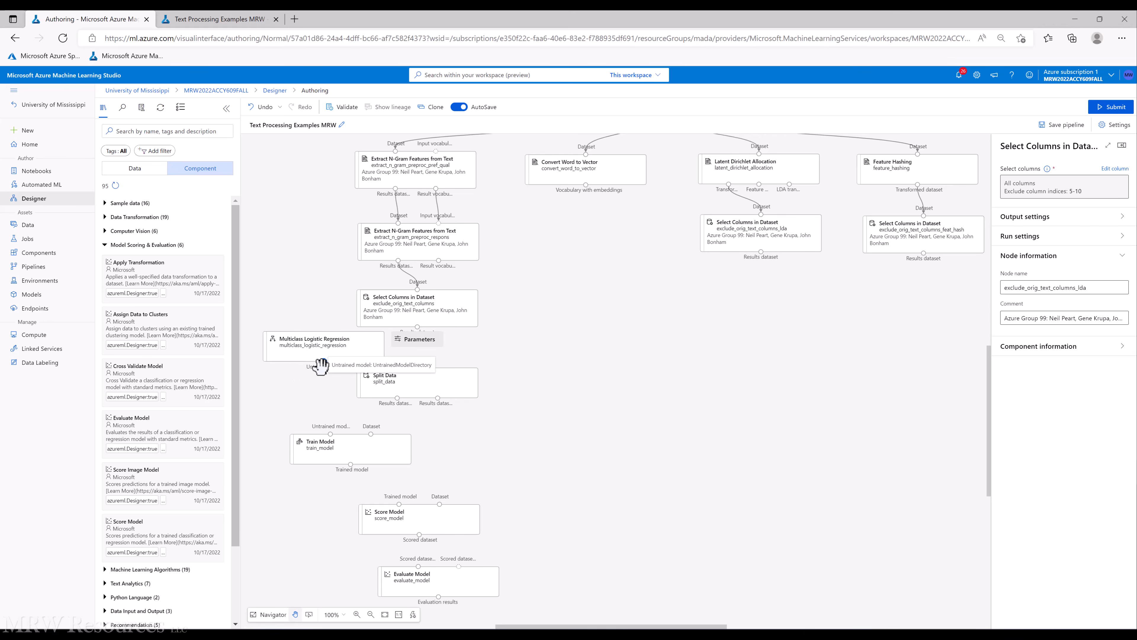
Connect the logistic regression and first Split Data output into Train Model, and the second Split Data output into Score Model
left_click_drag(323, 361, 331, 433)
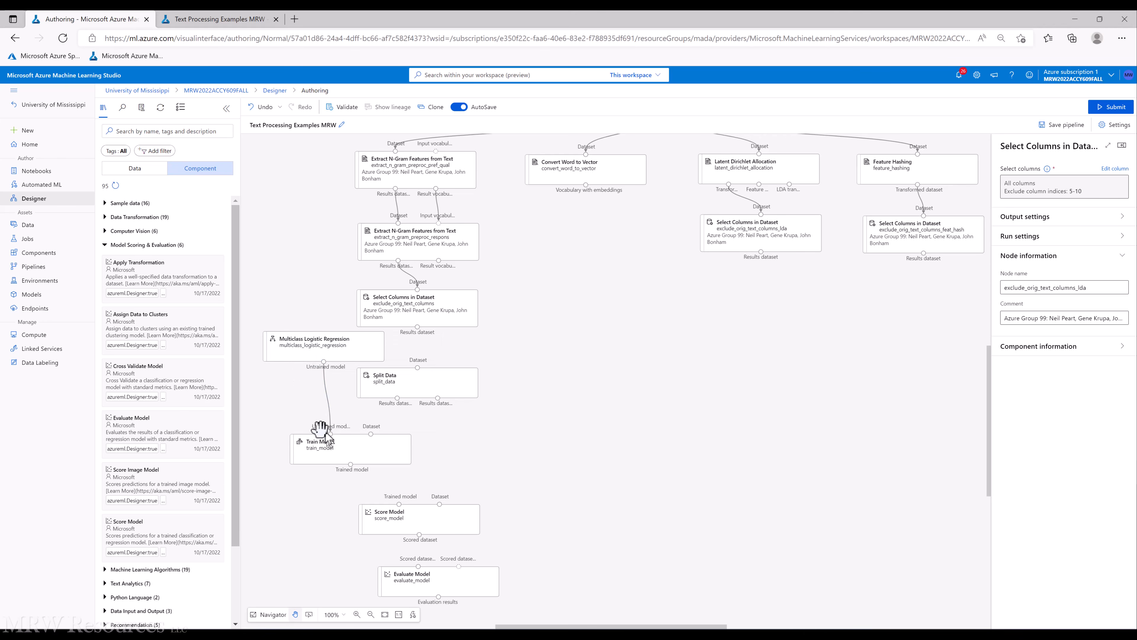
left_click_drag(397, 399, 399, 503)
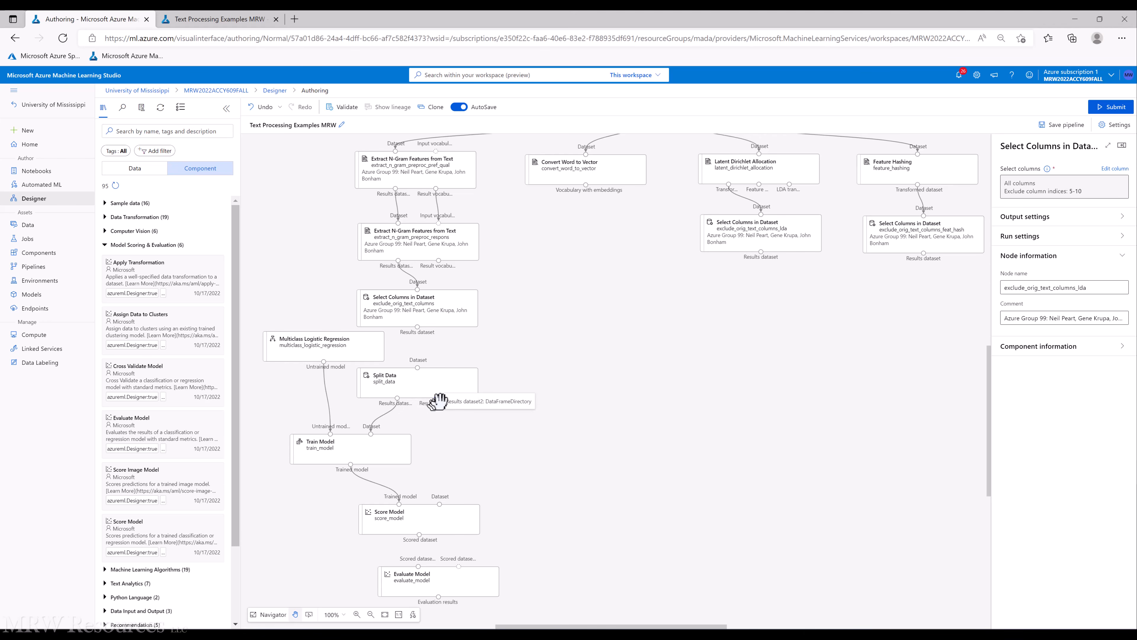
mouse_move(438, 398)
left_mouse_down()
mouse_move(441, 489)
mouse_move(420, 575)
left_mouse_up()
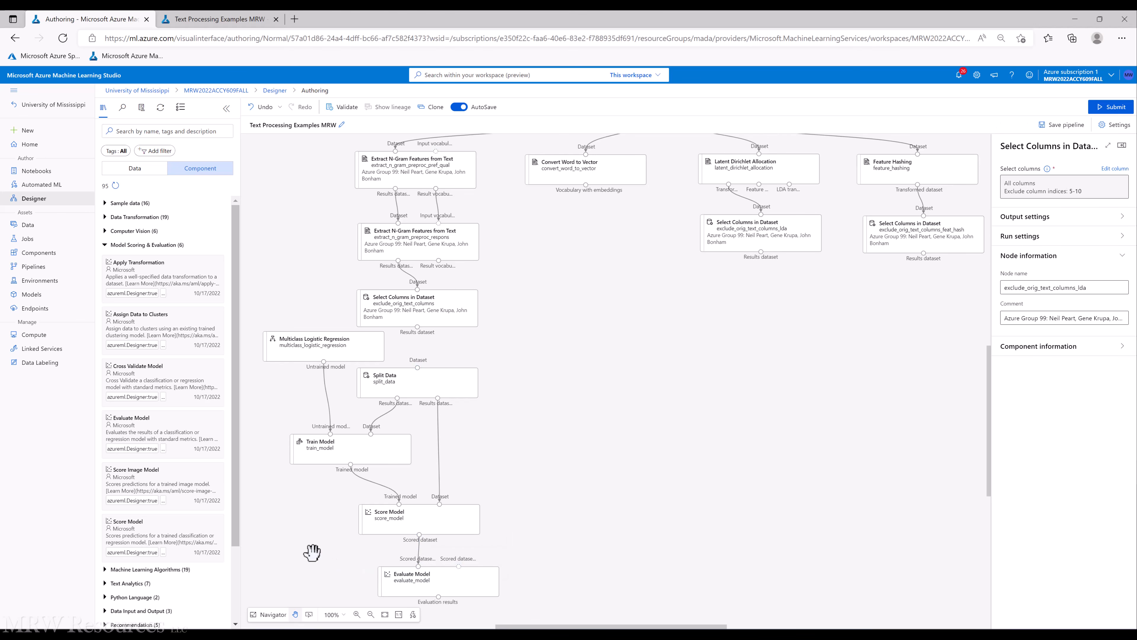
Connect the exclude_orig_text_columns results dataset to the Split Data input
left_click_drag(417, 327, 417, 373)
left_click(415, 382)
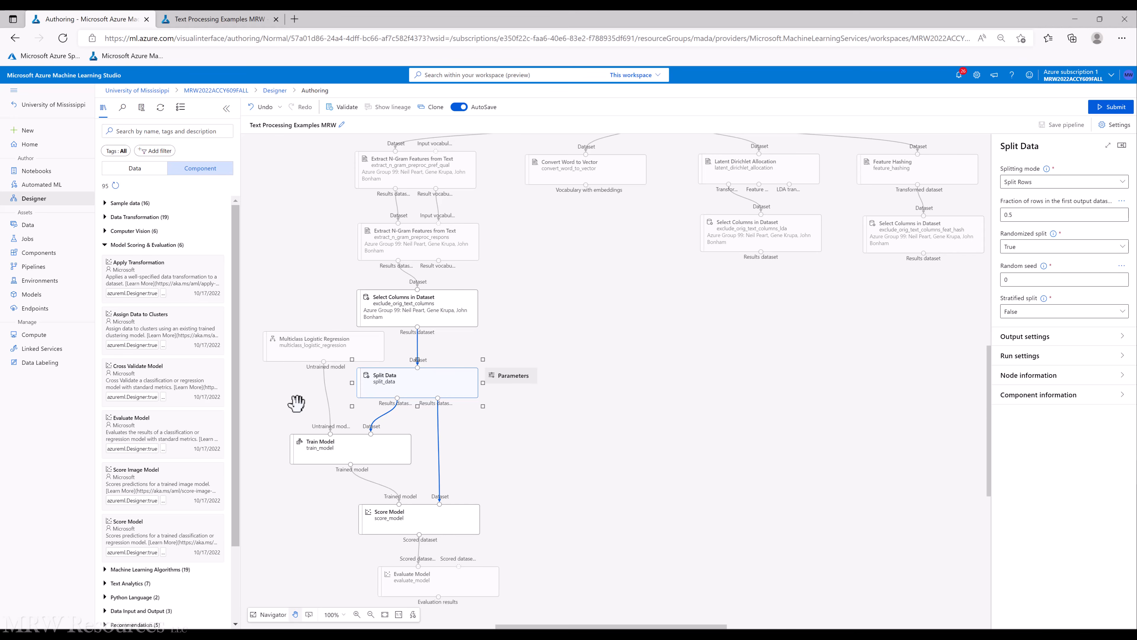
Set the Train Model label column to Category, checking the column name in the preview dataset tab
left_click(363, 451)
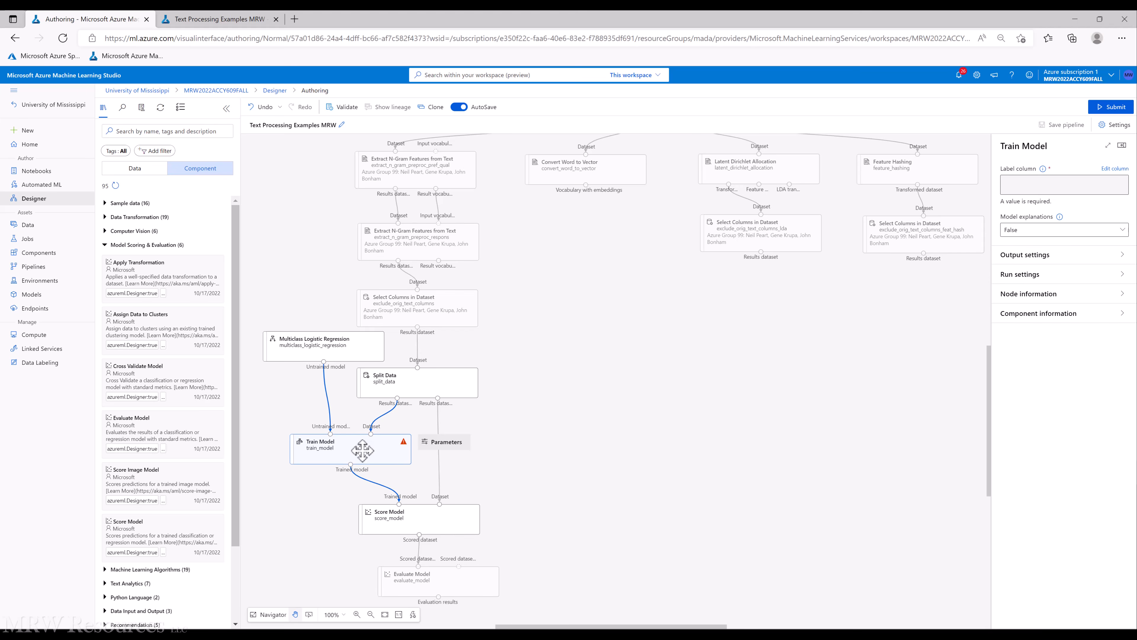
left_click(192, 19)
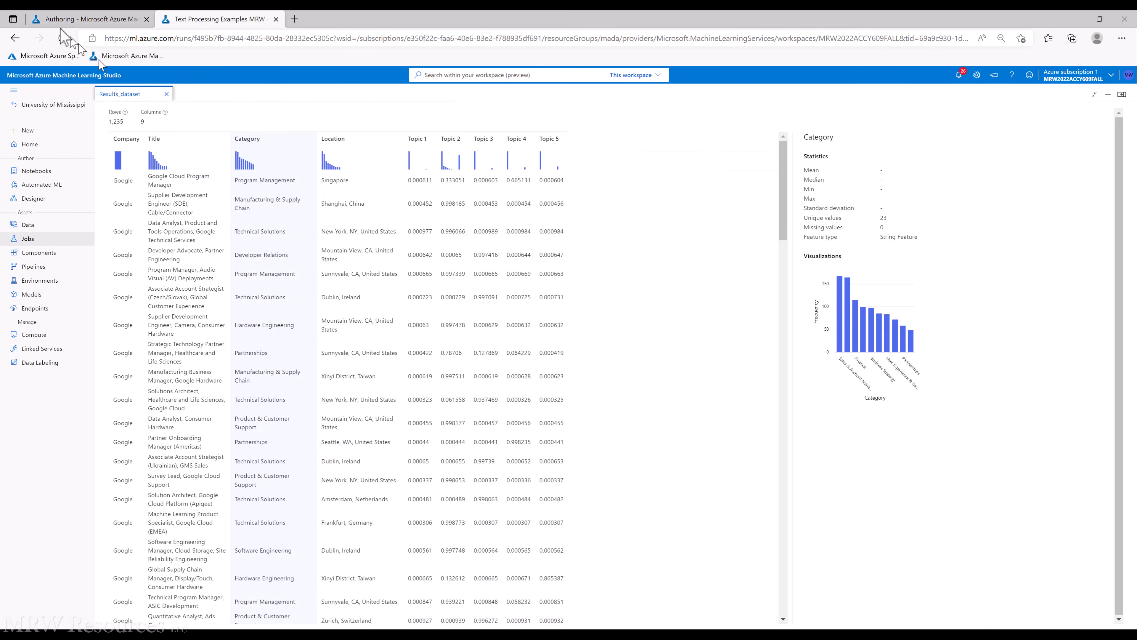
left_click(58, 20)
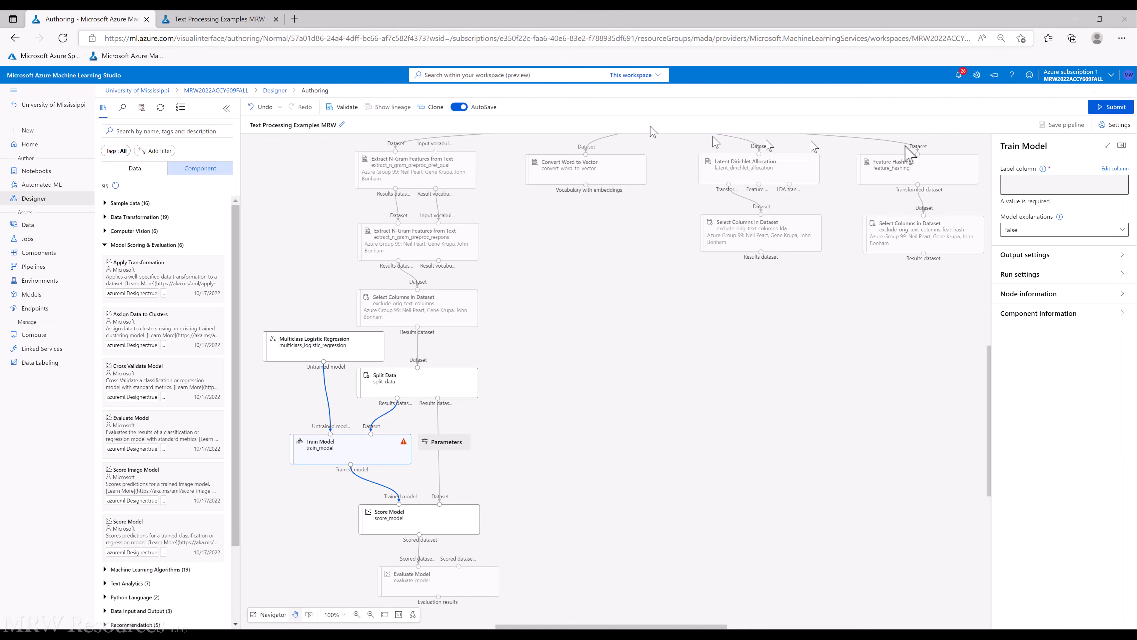
left_click(1114, 169)
left_click(650, 287)
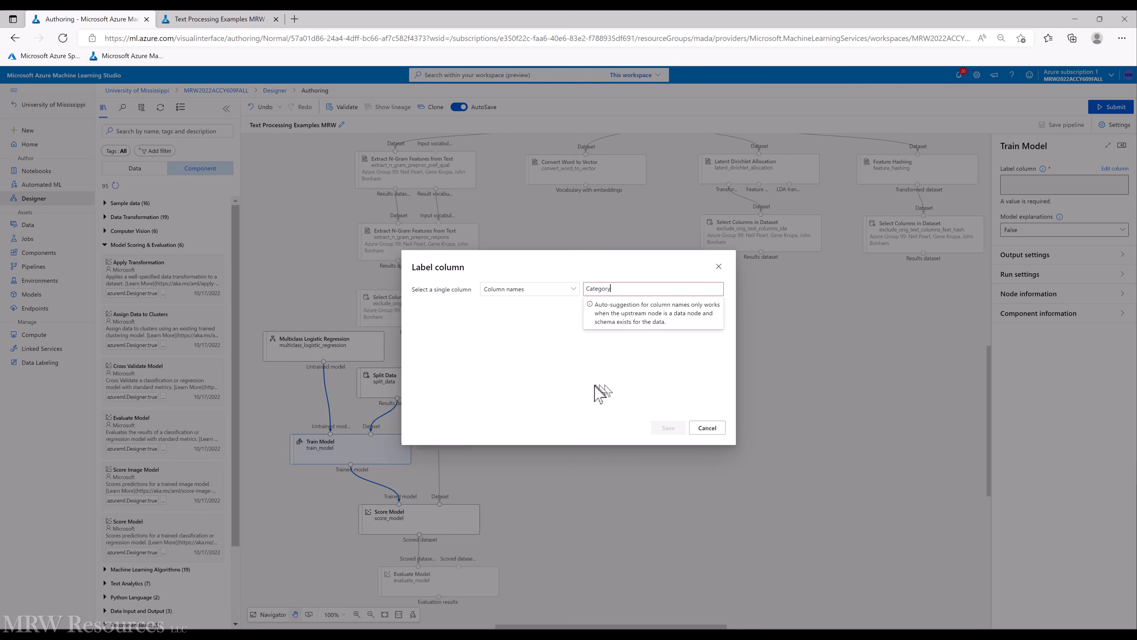
key("Return")
left_click(667, 428)
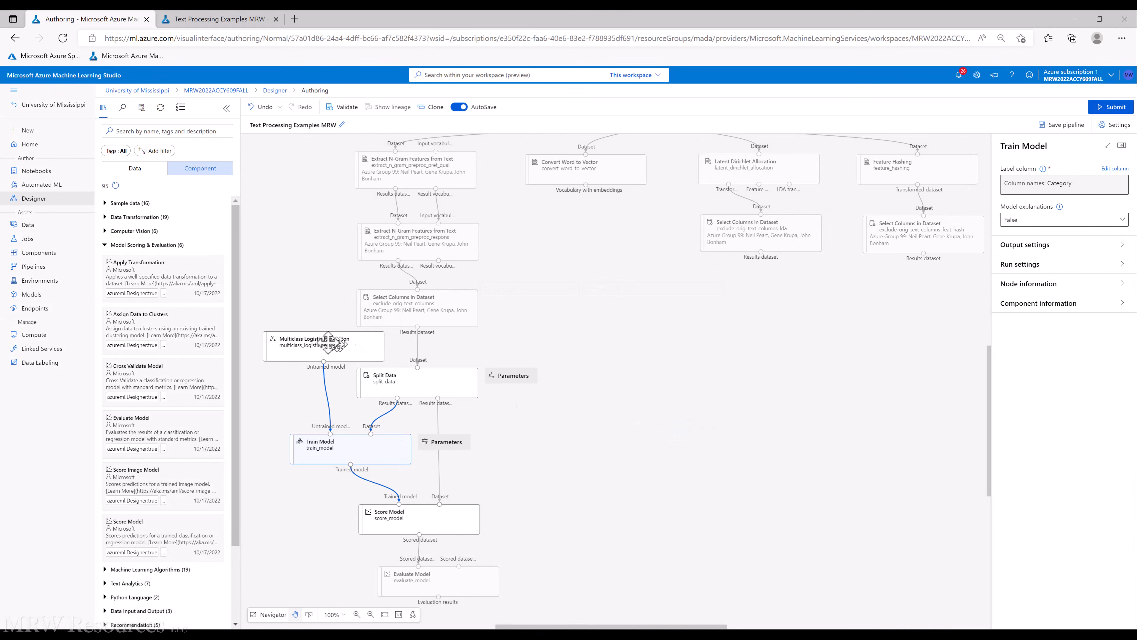
Set the Multiclass Logistic Regression trainer mode to SingleParameter and its random number seed to 12345
left_click(328, 343)
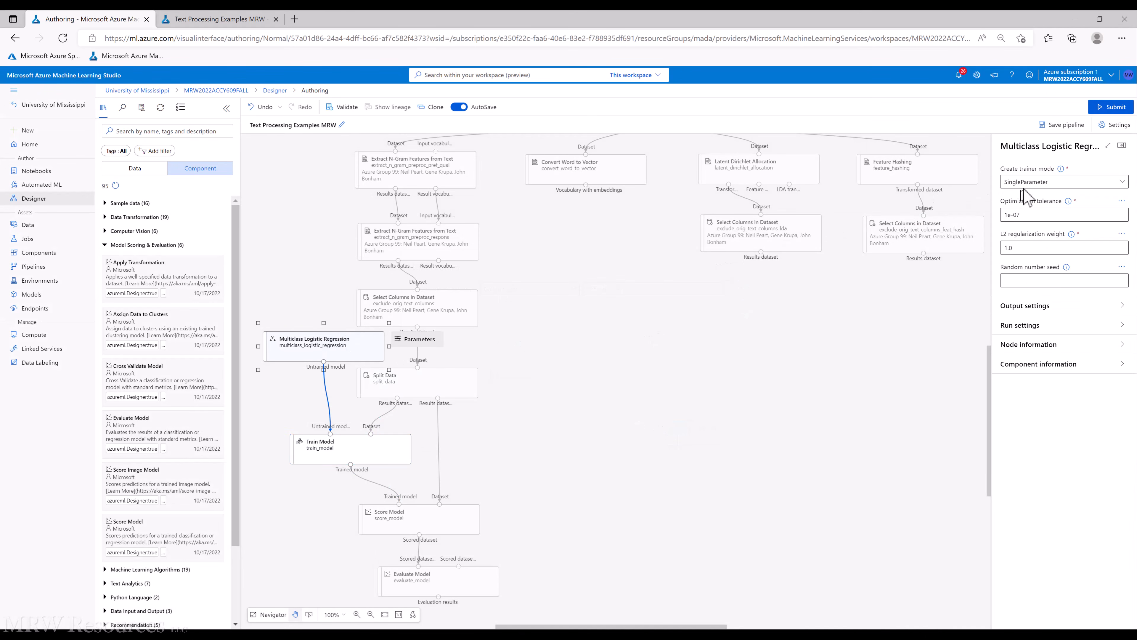
left_click(1030, 191)
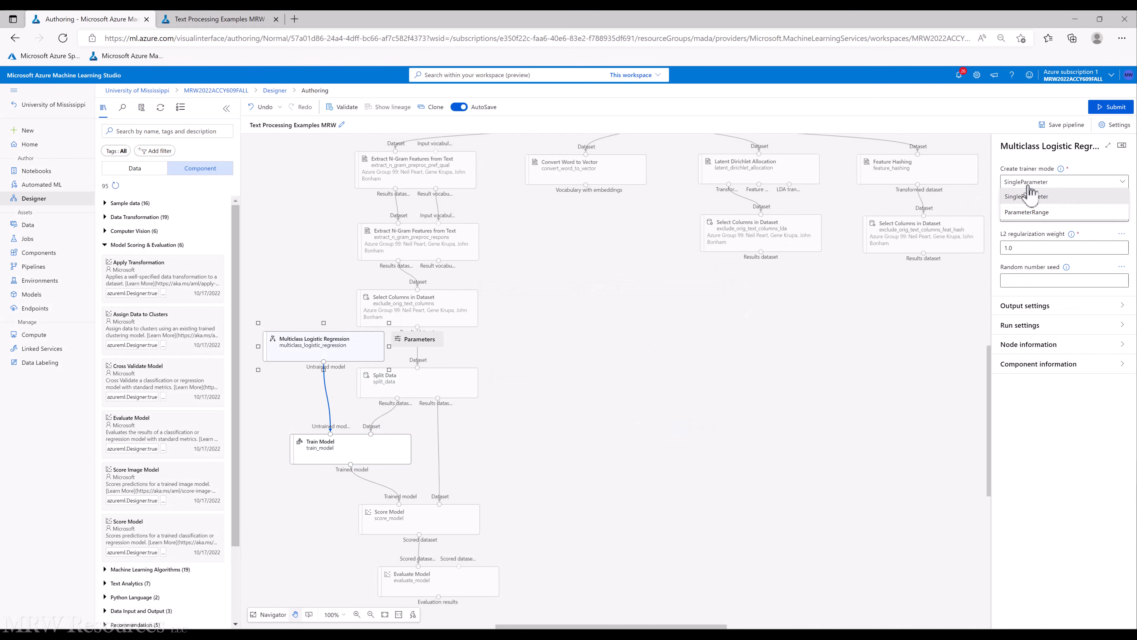
left_click(1043, 203)
left_click(1044, 279)
type("12345")
left_click(861, 383)
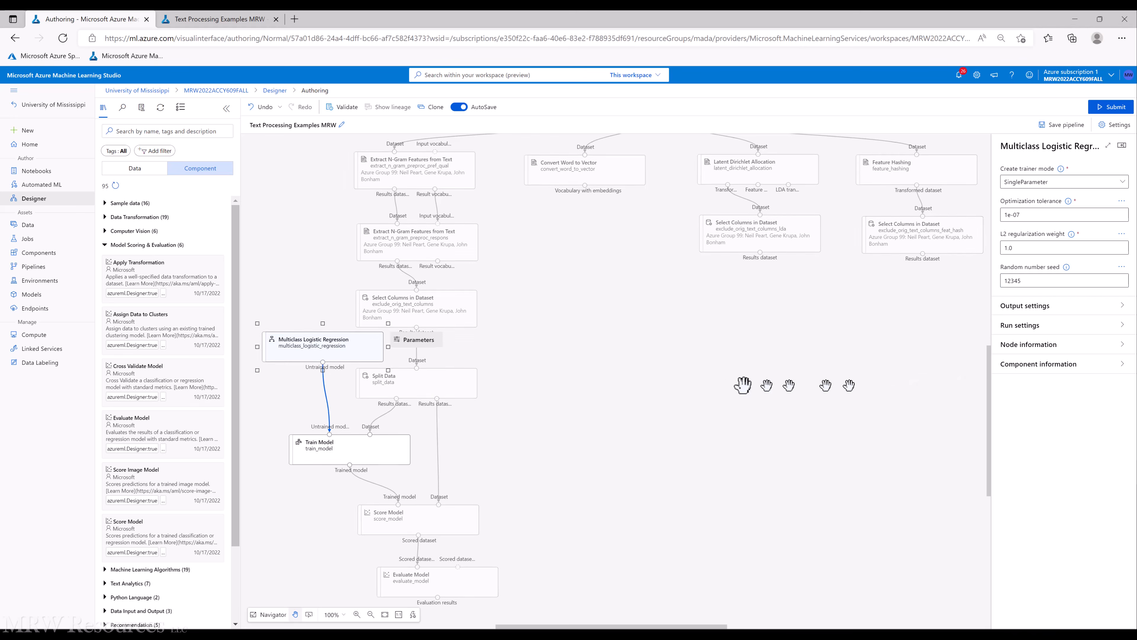
Set the Split Data fraction of rows in the first output to .75 and its random seed to 12345
left_click(412, 386)
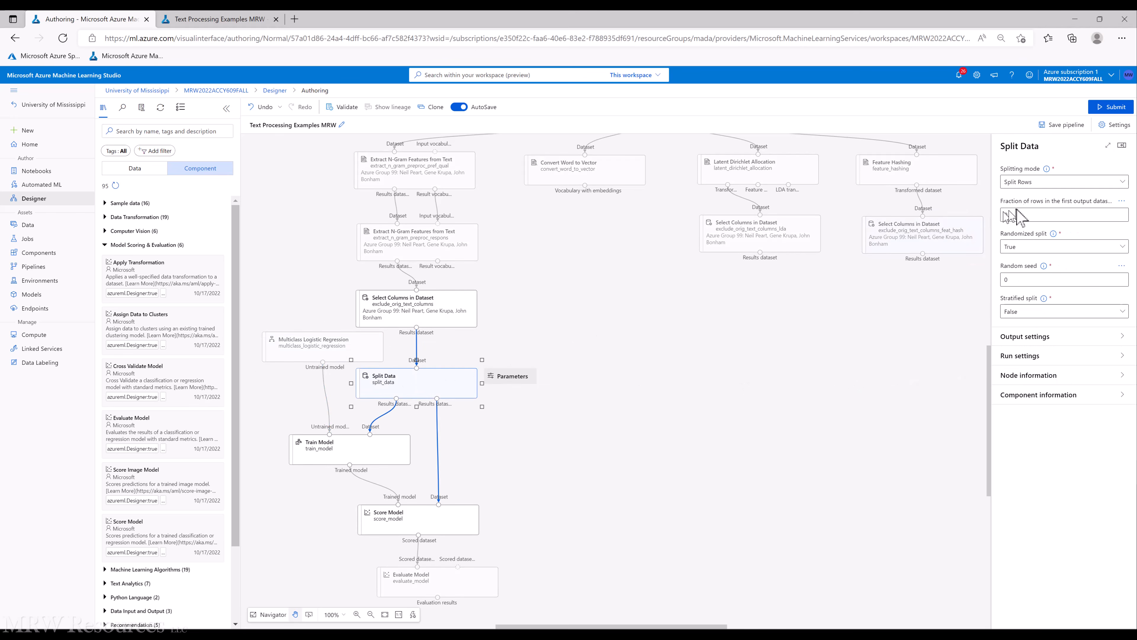
double_click(1017, 215)
type(".")
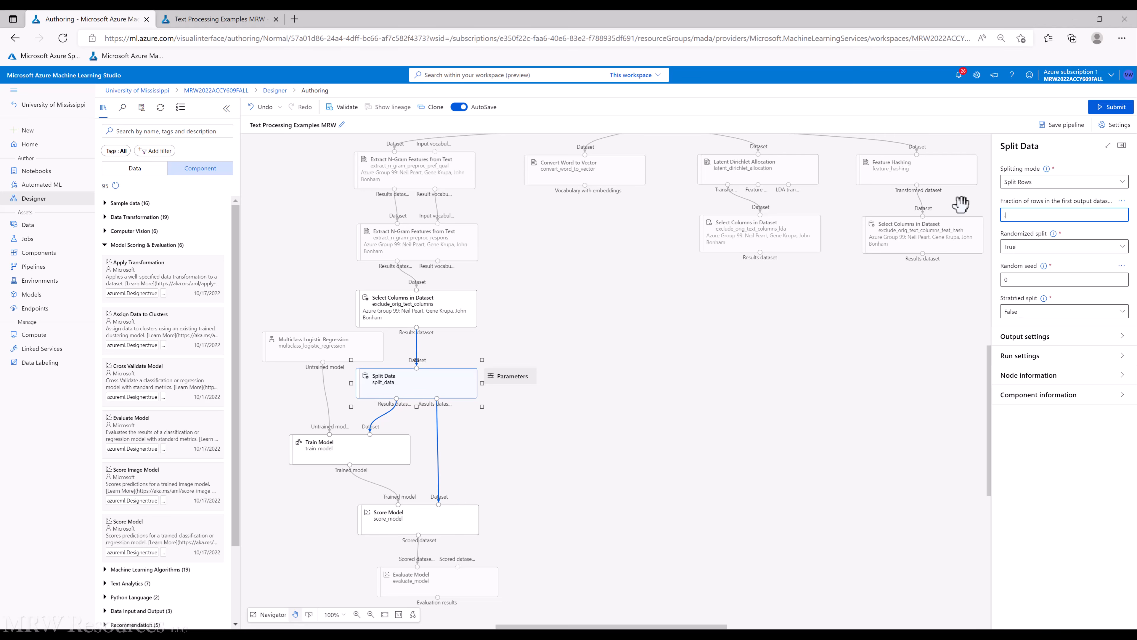
type("75")
double_click(1012, 279)
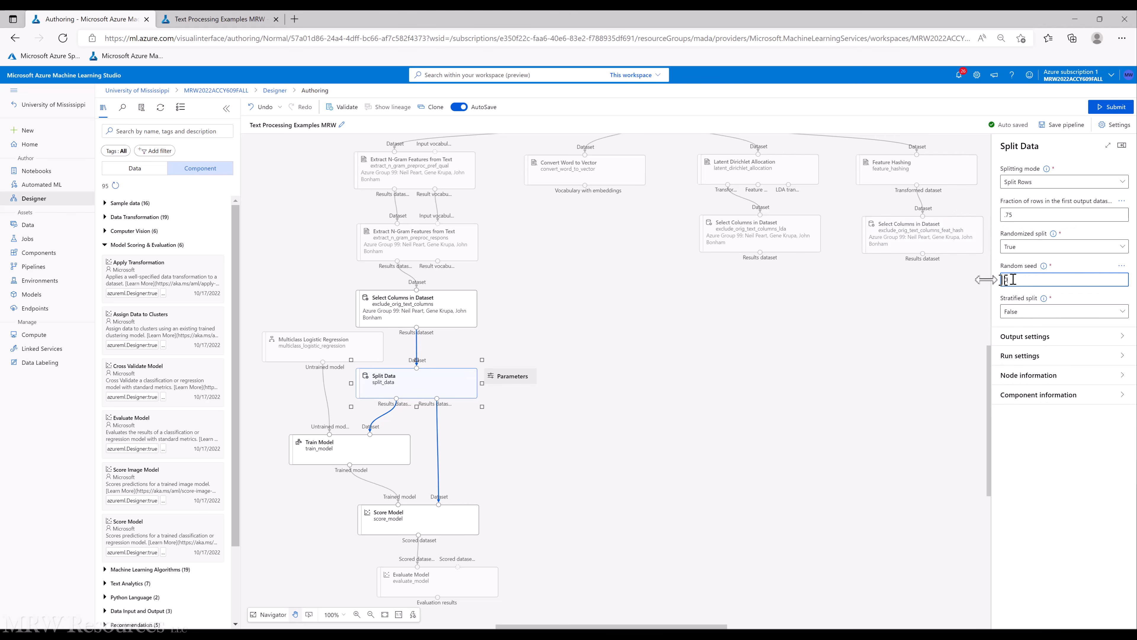
type("12345")
left_click(874, 363)
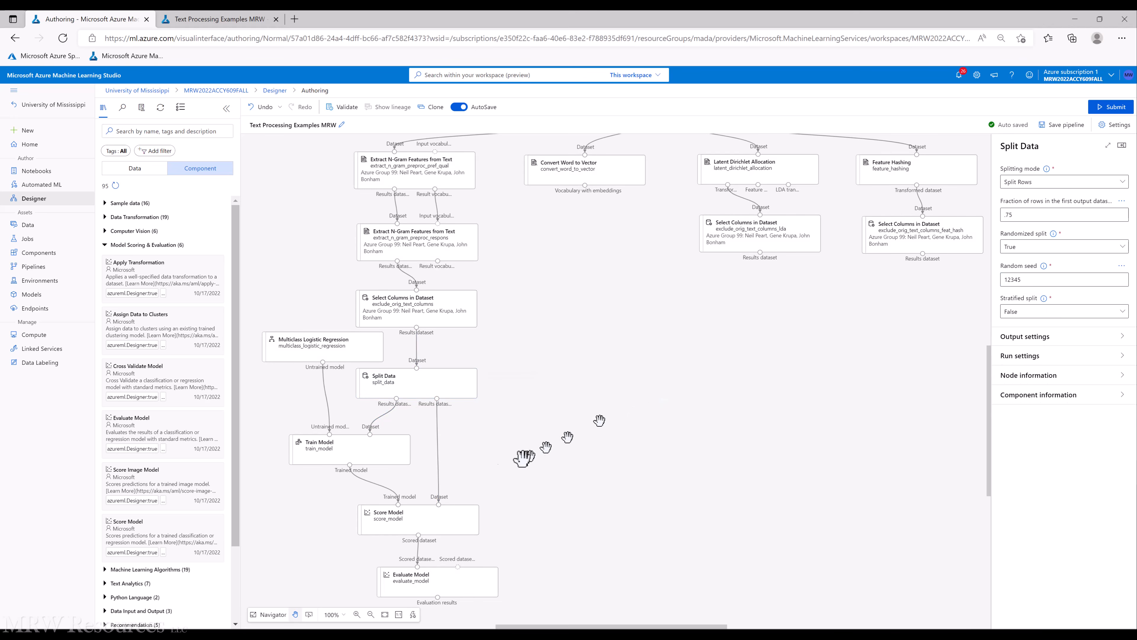
Check the Score, Evaluate and Train Model nodes, then submit the pipeline as a job
left_click(423, 518)
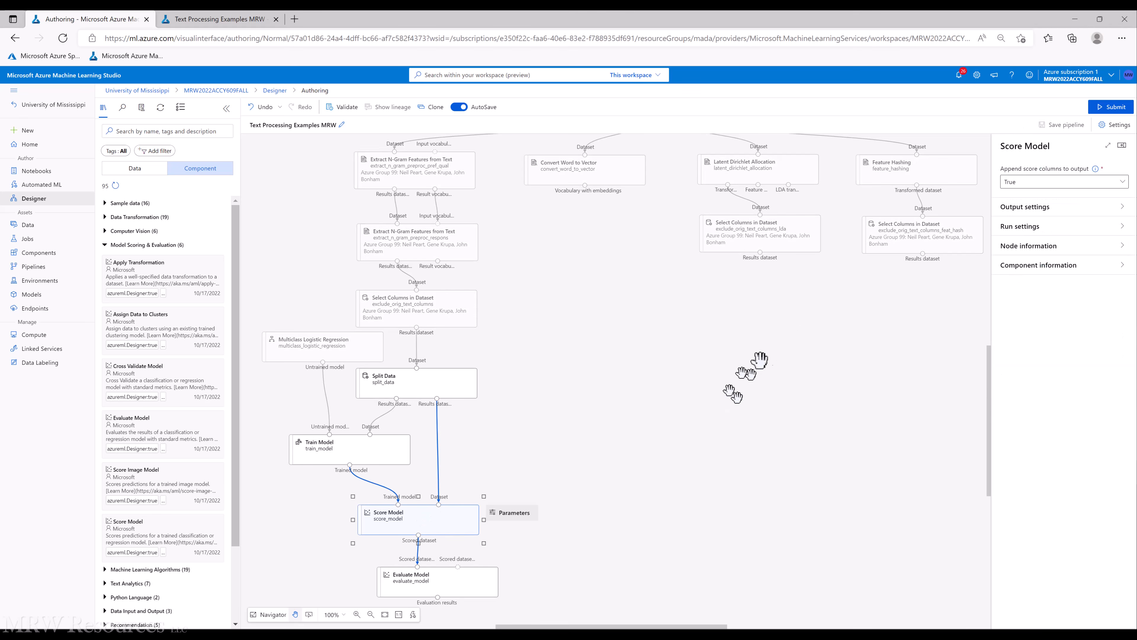
left_click(437, 577)
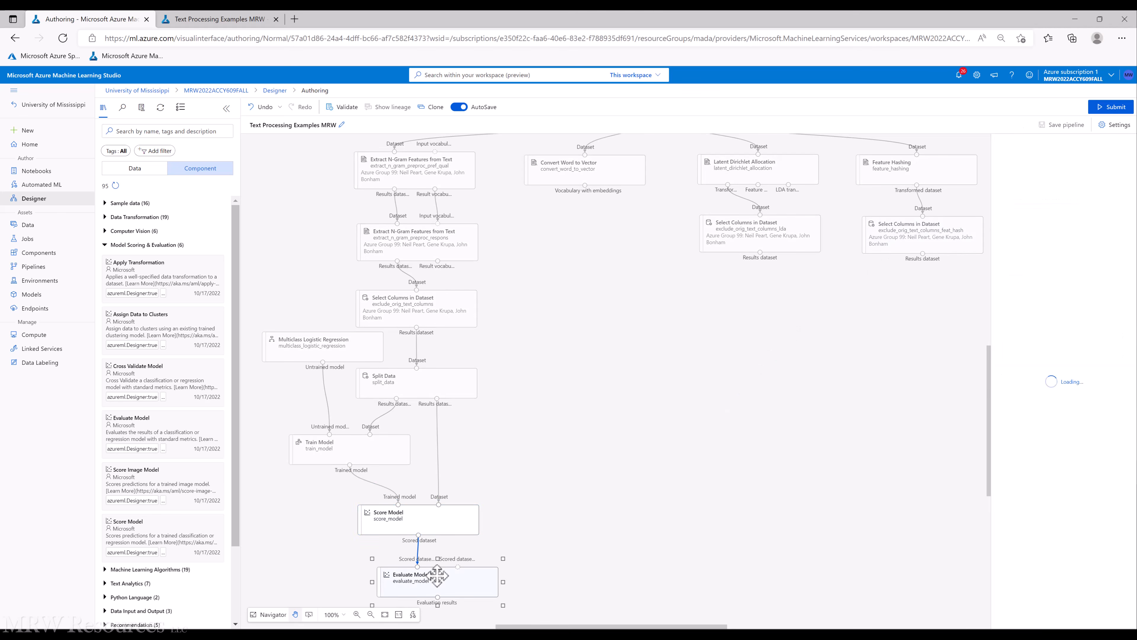
left_click(299, 447)
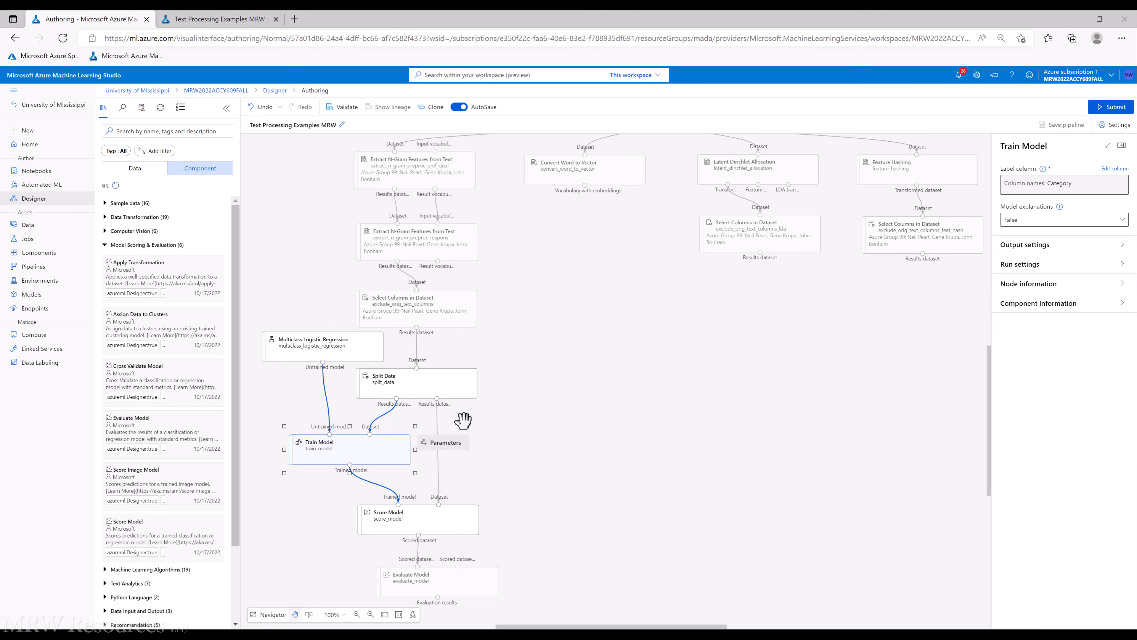
left_click(569, 438)
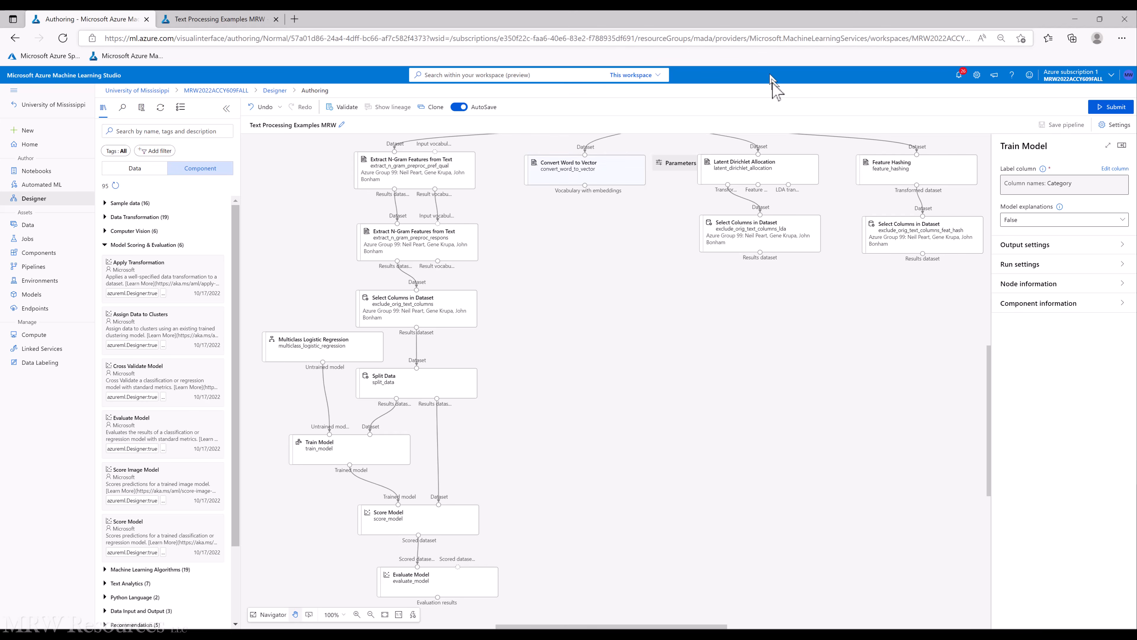
left_click(1111, 108)
left_click(605, 451)
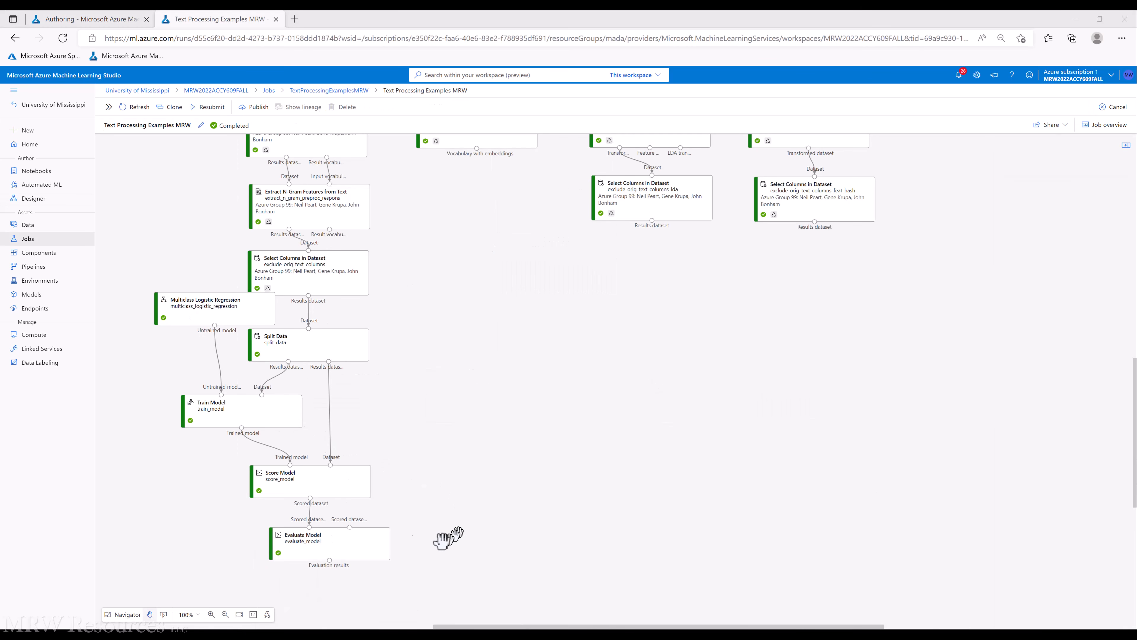
Preview the Evaluate Model evaluation results in a maximized panel and close it
left_click(337, 543)
right_click(338, 543)
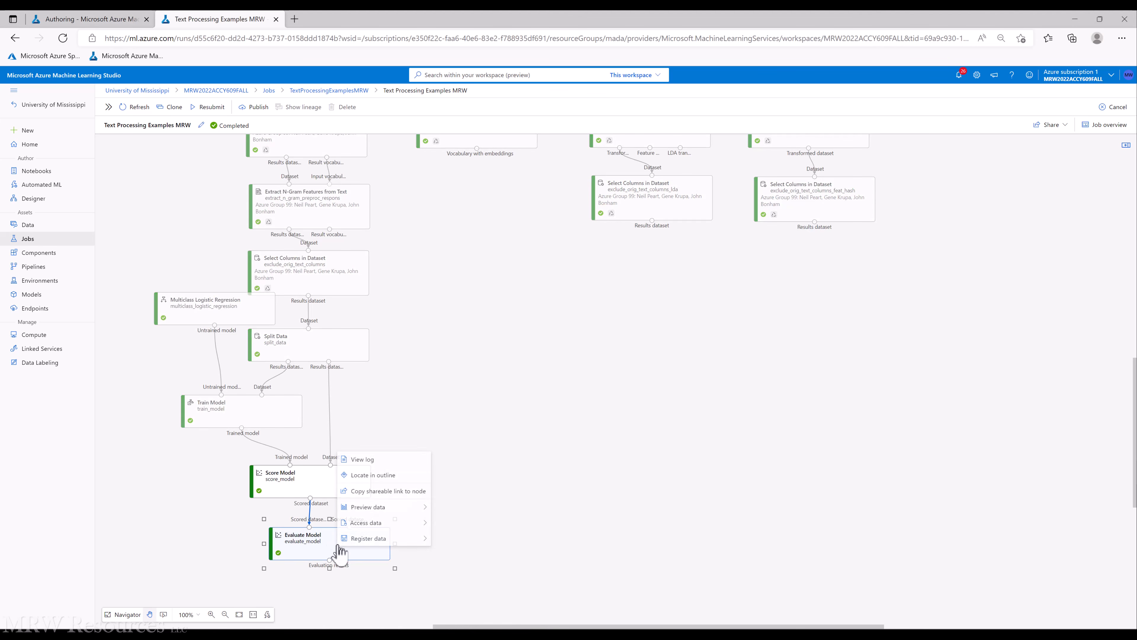
mouse_move(380, 542)
mouse_move(421, 505)
left_click(462, 506)
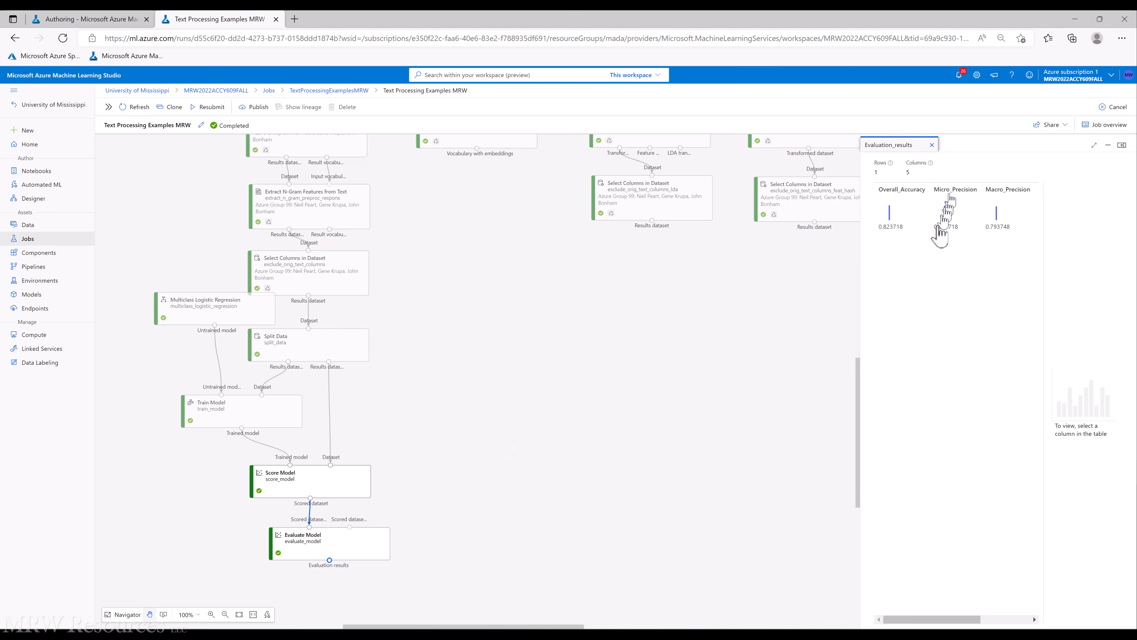
left_click(1091, 145)
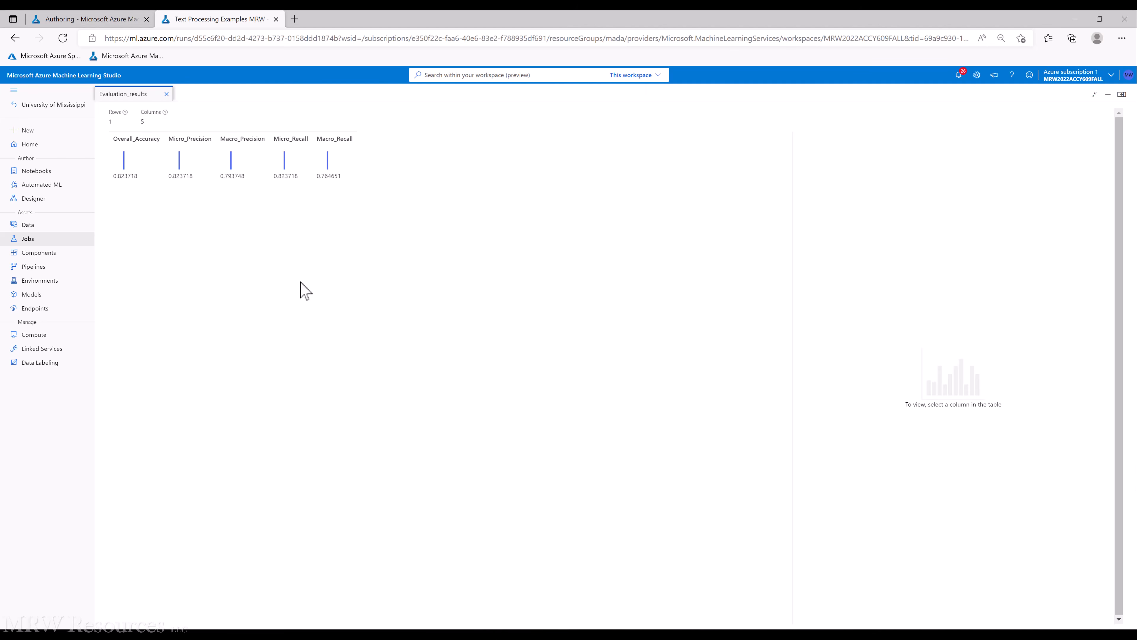
left_click(167, 95)
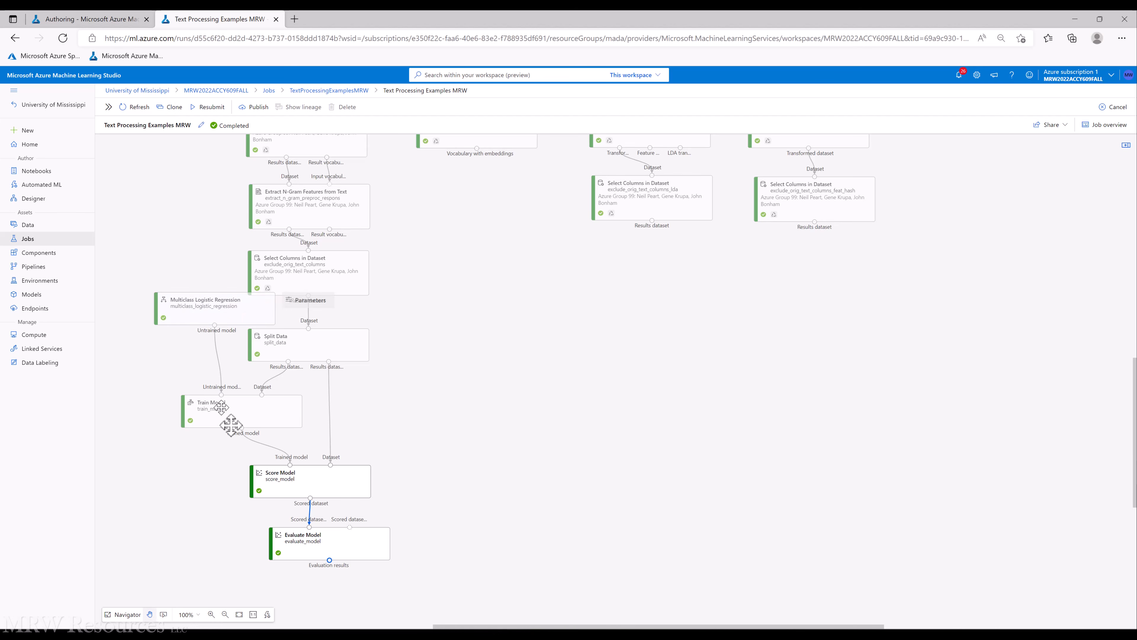
Open the Evaluate Model outputs and logs and view the confusion matrix image
left_click(318, 544)
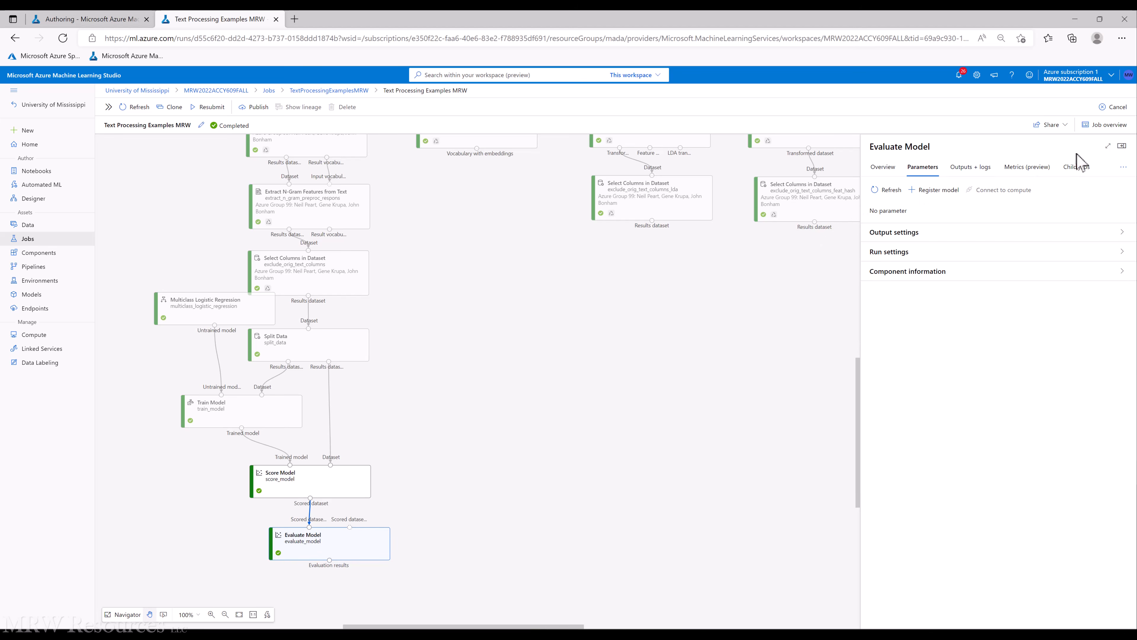
left_click(1108, 146)
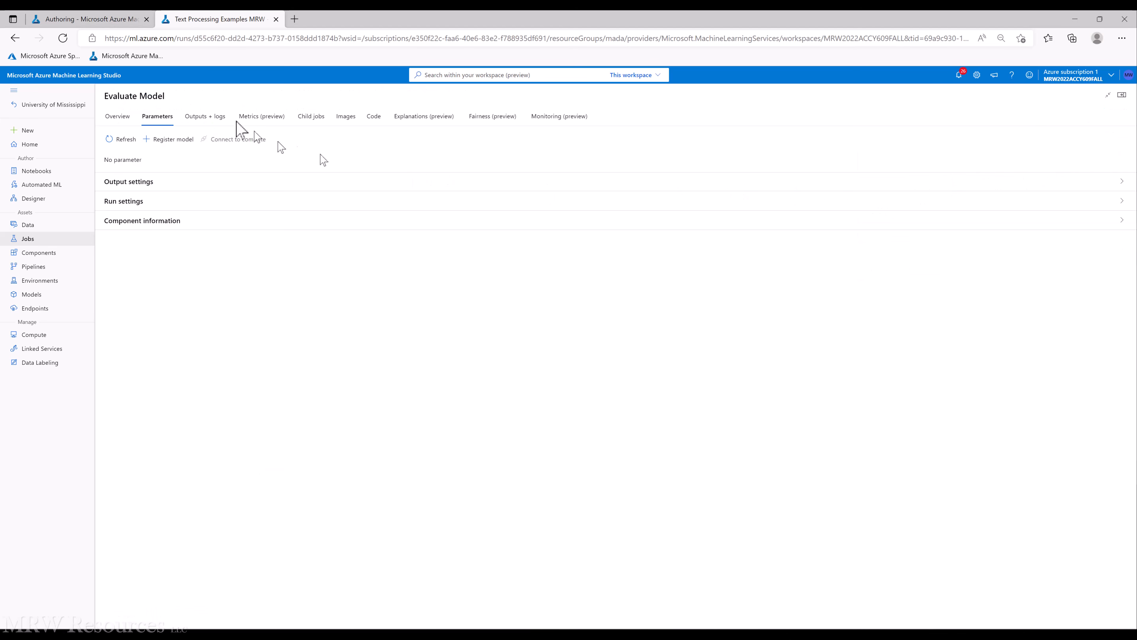
left_click(215, 120)
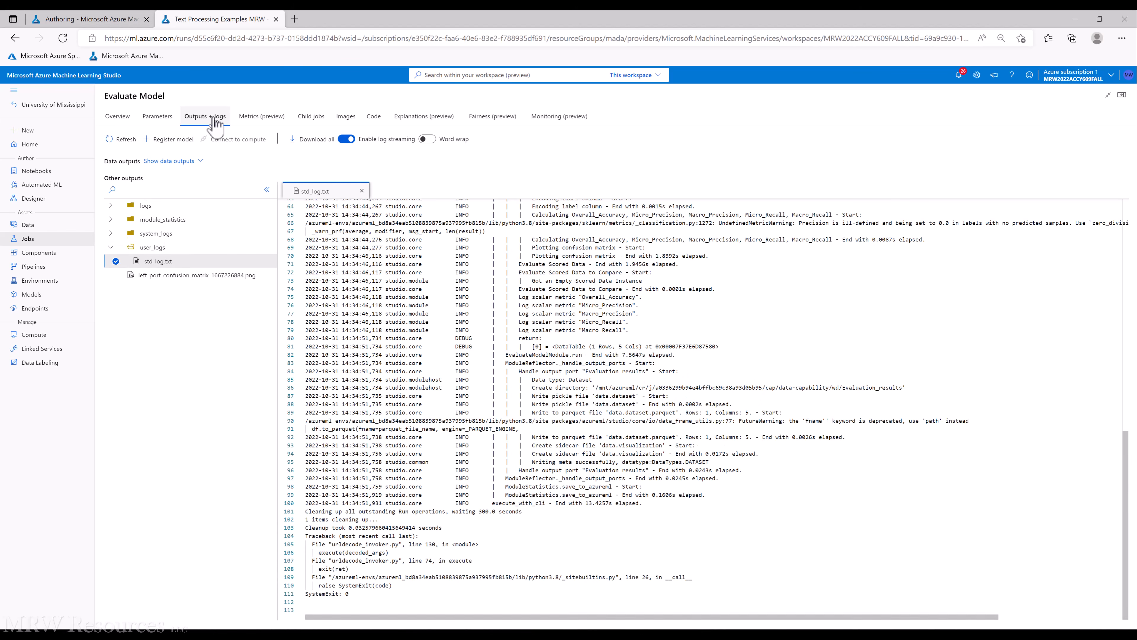
left_click(166, 276)
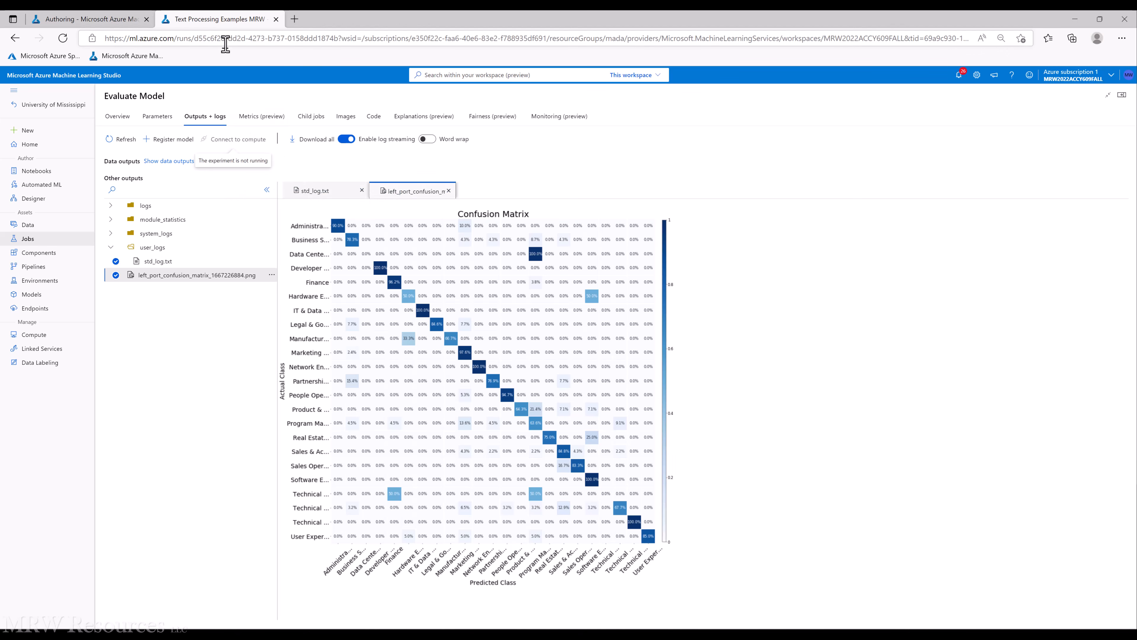
Open the most recent Text Processing Examples MRW job from the jobs list
left_click(25, 238)
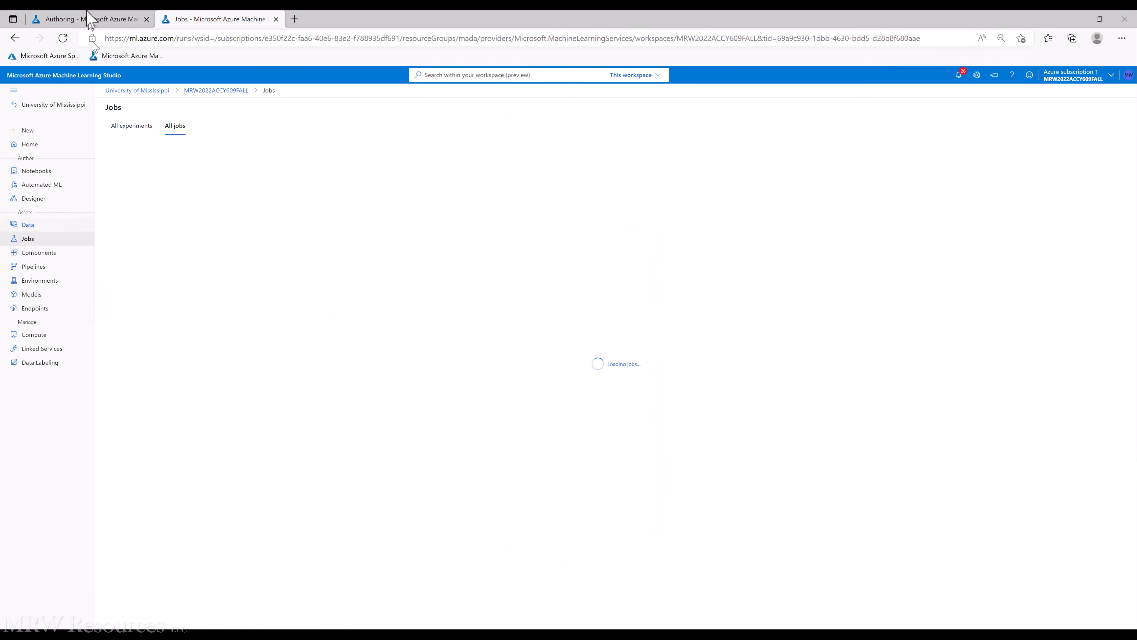
left_click(89, 18)
scroll(459, 430, "down", 3)
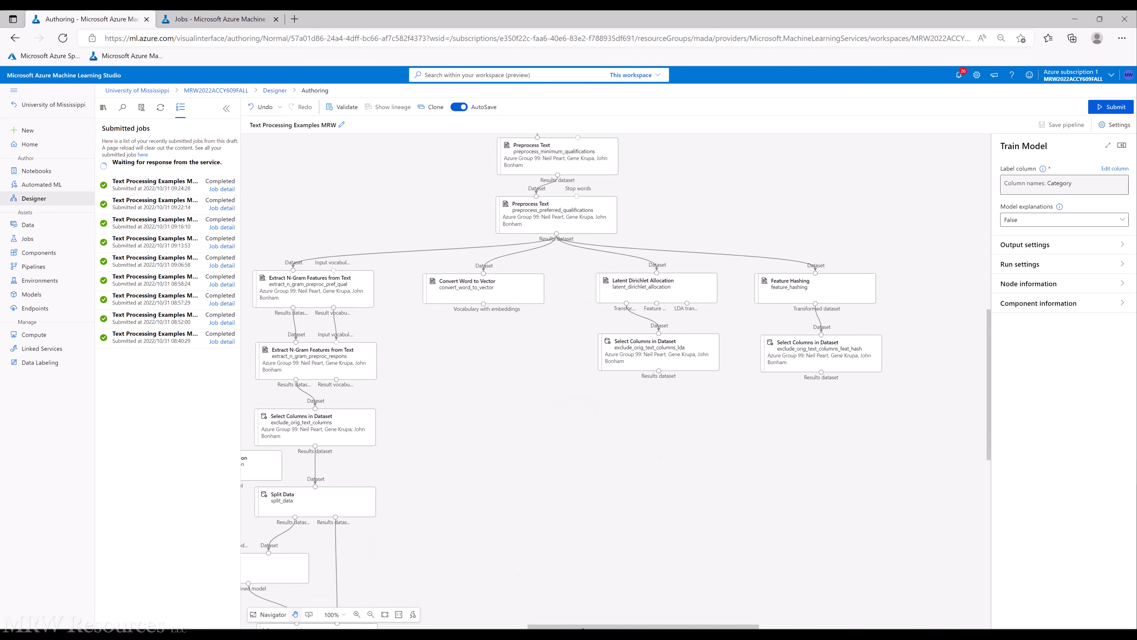
left_click_drag(549, 621, 521, 618)
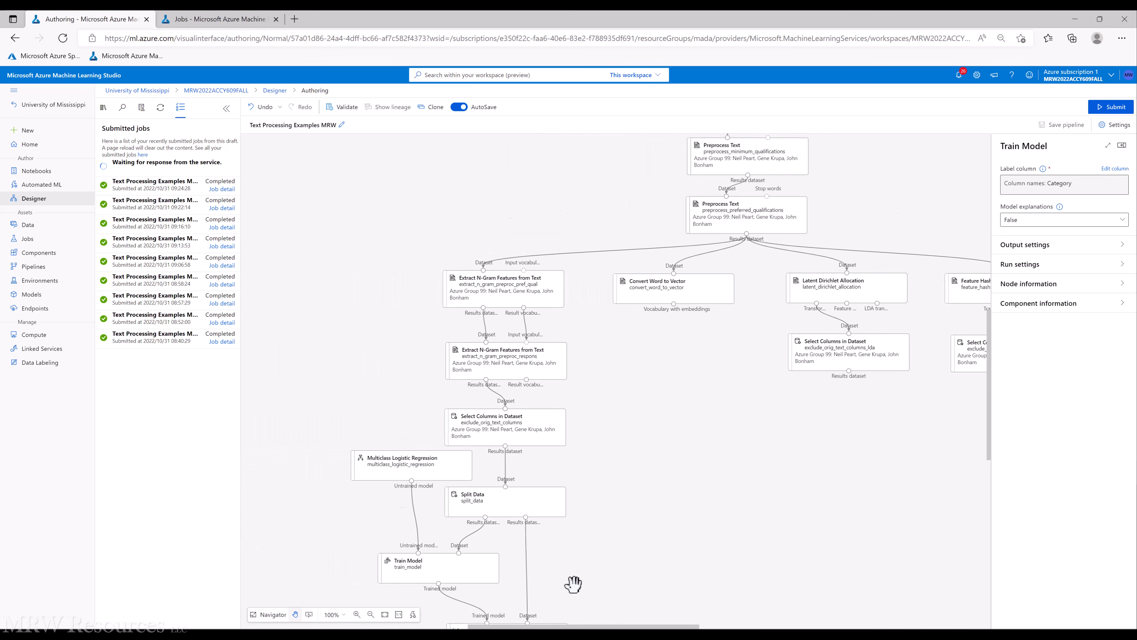
scroll(569, 581, "down", 3)
scroll(564, 576, "down", 3)
left_click(201, 19)
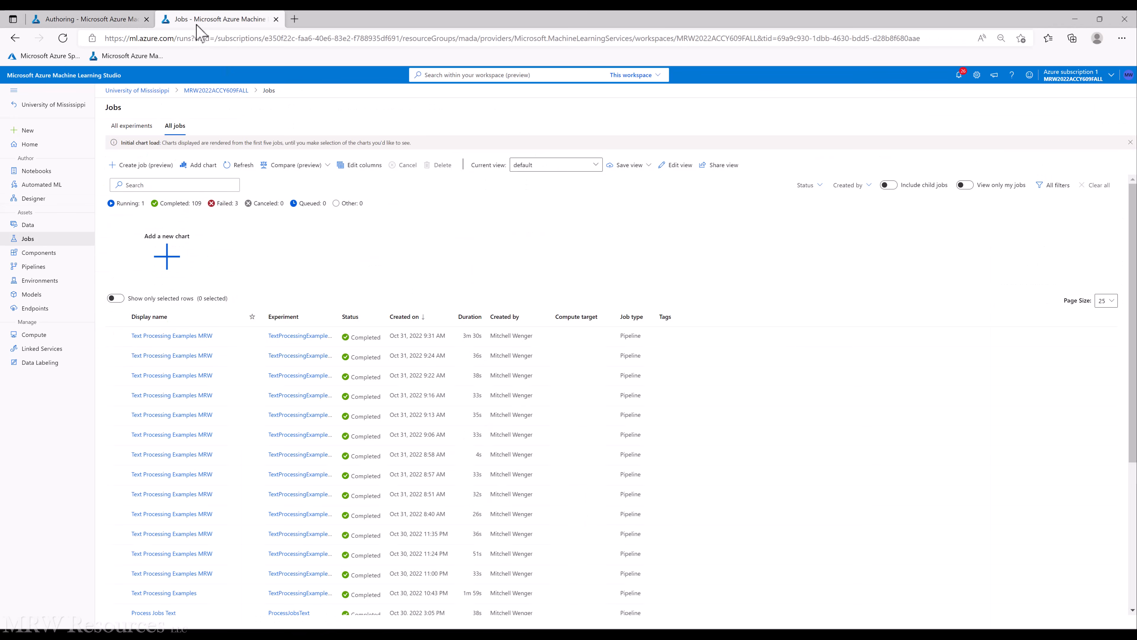
left_click(148, 336)
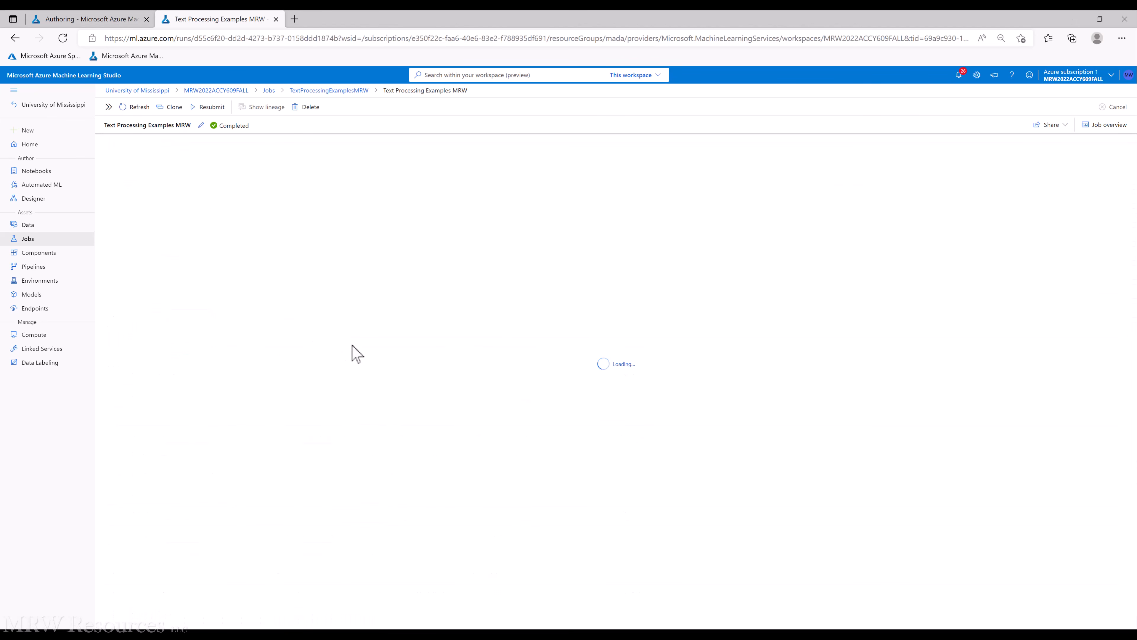
Preview the Score Model's scored dataset maximized and scroll through its rows and columns
scroll(351, 344, "down", 8)
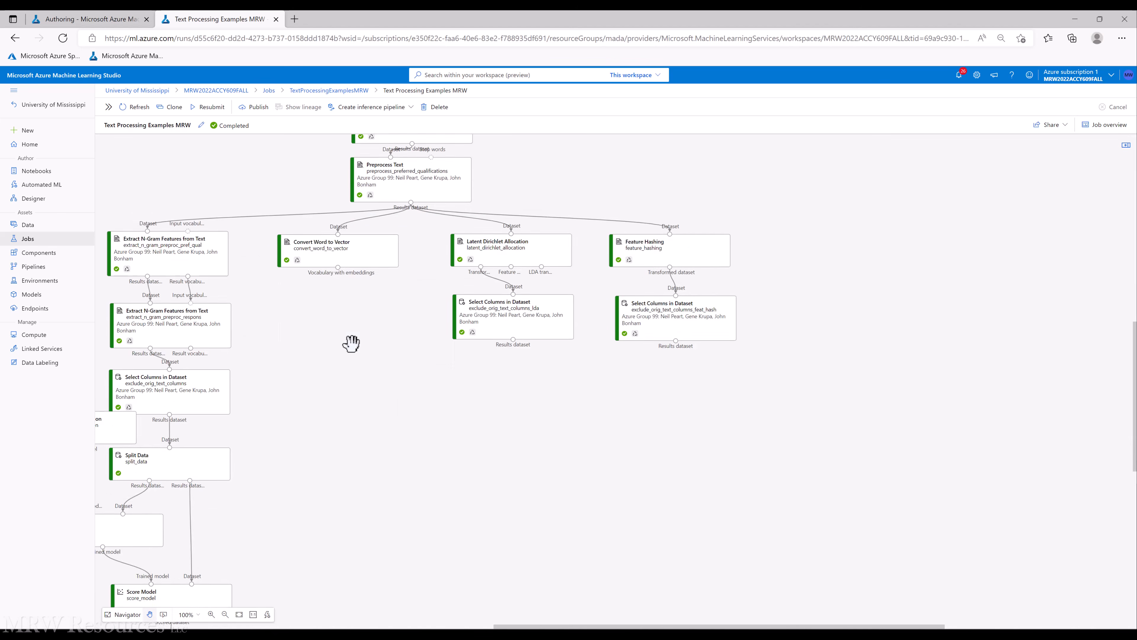
scroll(351, 344, "down", 2)
right_click(166, 447)
mouse_move(208, 519)
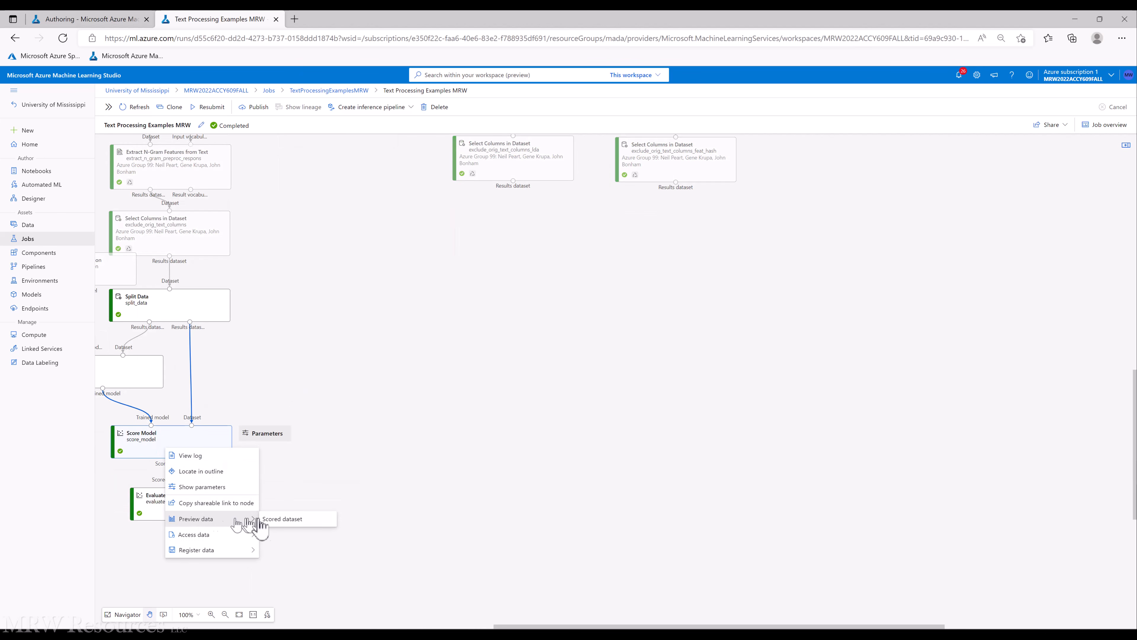
left_click(287, 519)
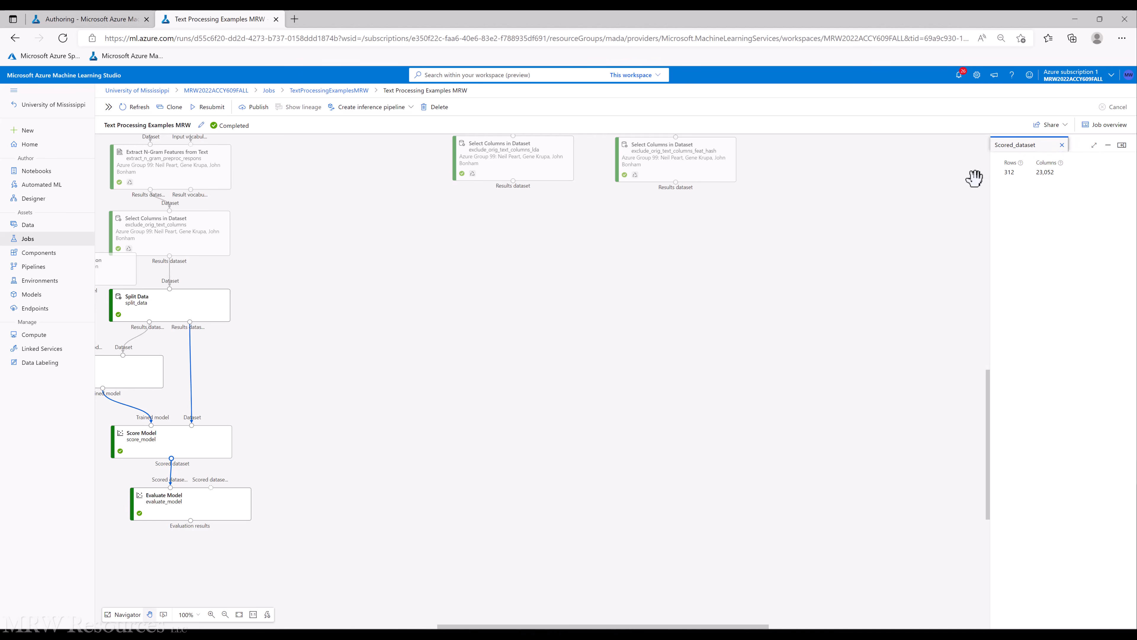
left_click(1094, 146)
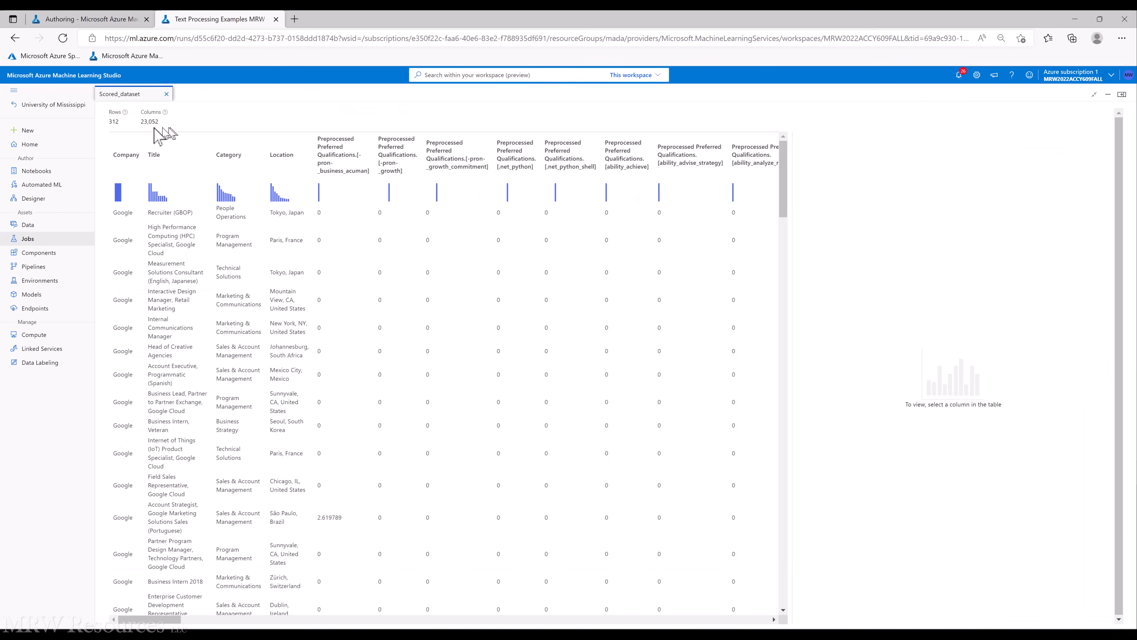
left_click_drag(785, 161, 777, 560)
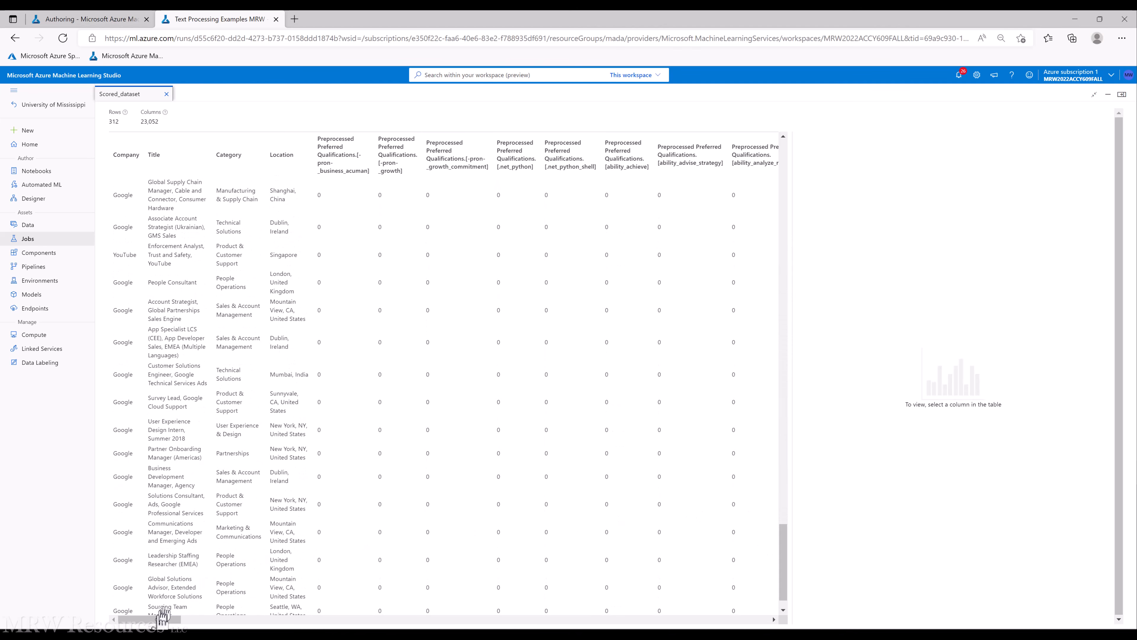
left_click_drag(149, 619, 737, 619)
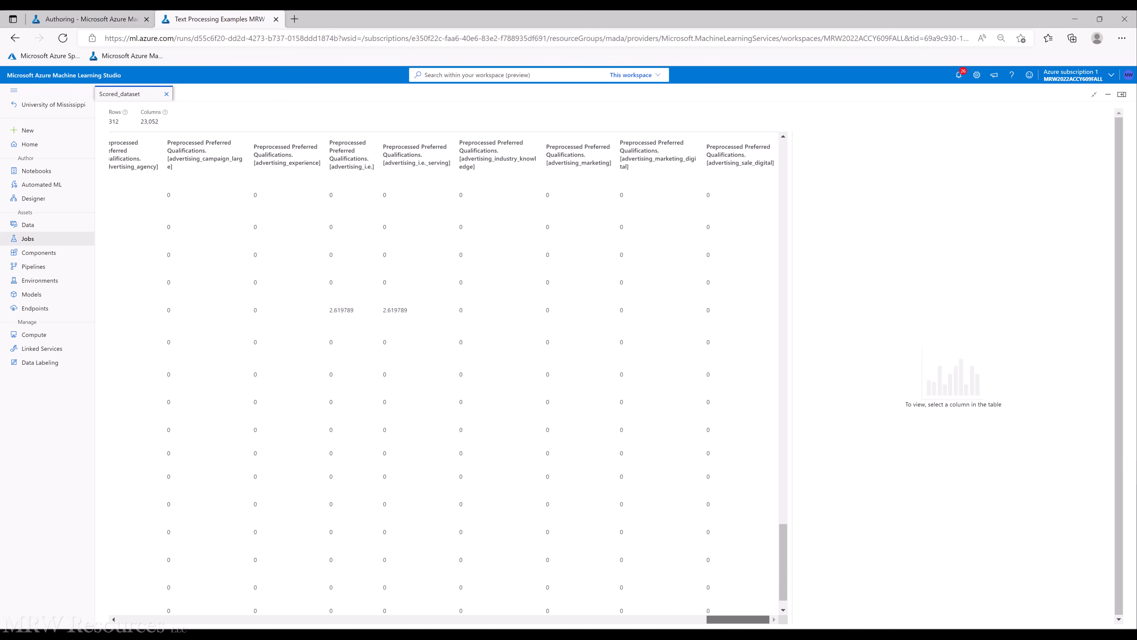
left_click_drag(787, 553, 762, 145)
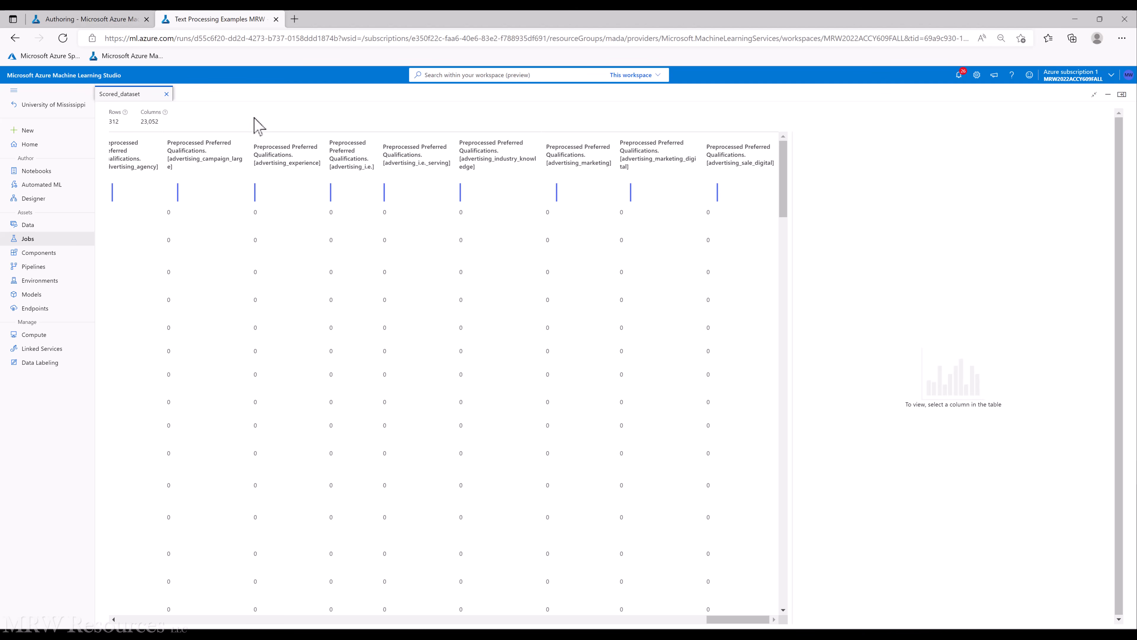
left_click(167, 94)
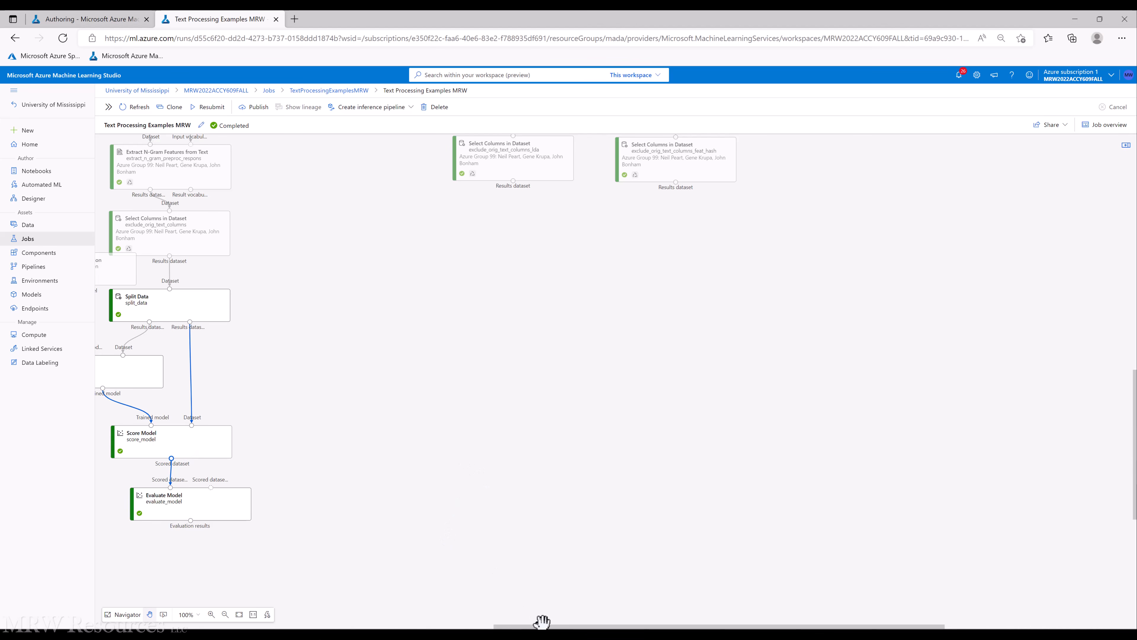
left_click_drag(542, 628, 434, 628)
scroll(632, 412, "up", 5)
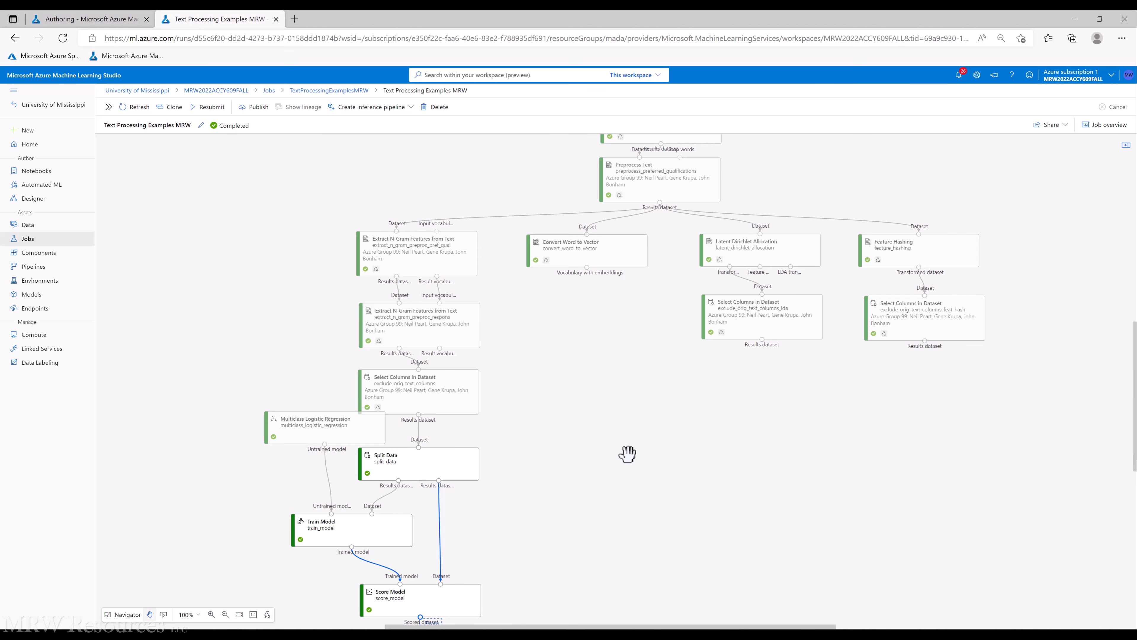
scroll(628, 454, "down", 2)
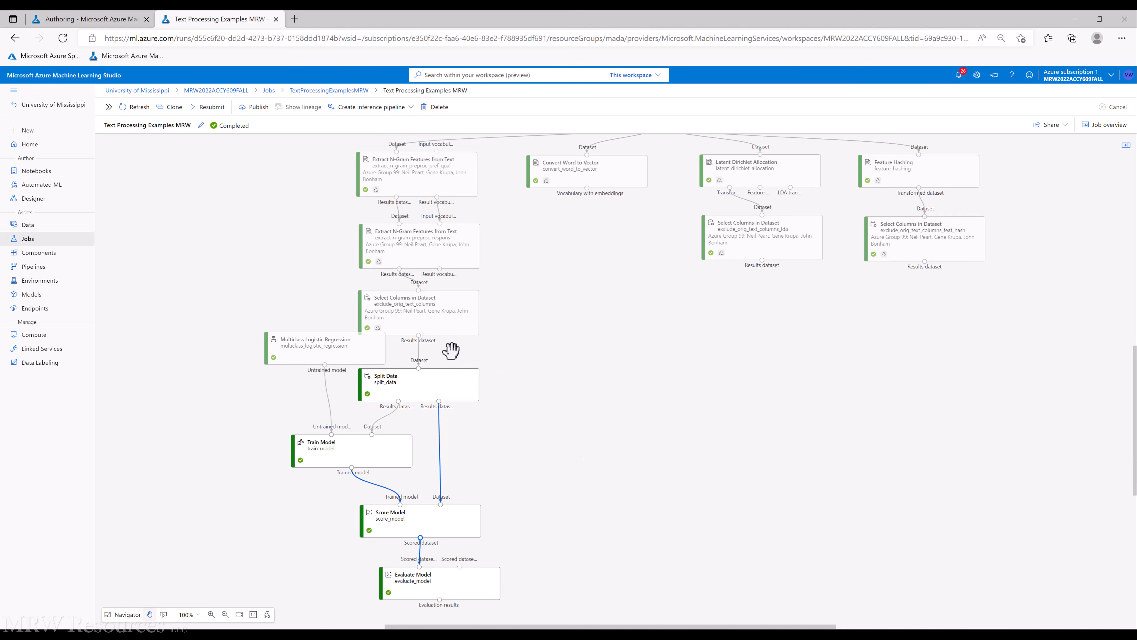
left_click(421, 378)
left_click(597, 489)
Return to the designer draft and open the component library with the Model Scoring & Evaluation category collapsed
left_click(94, 19)
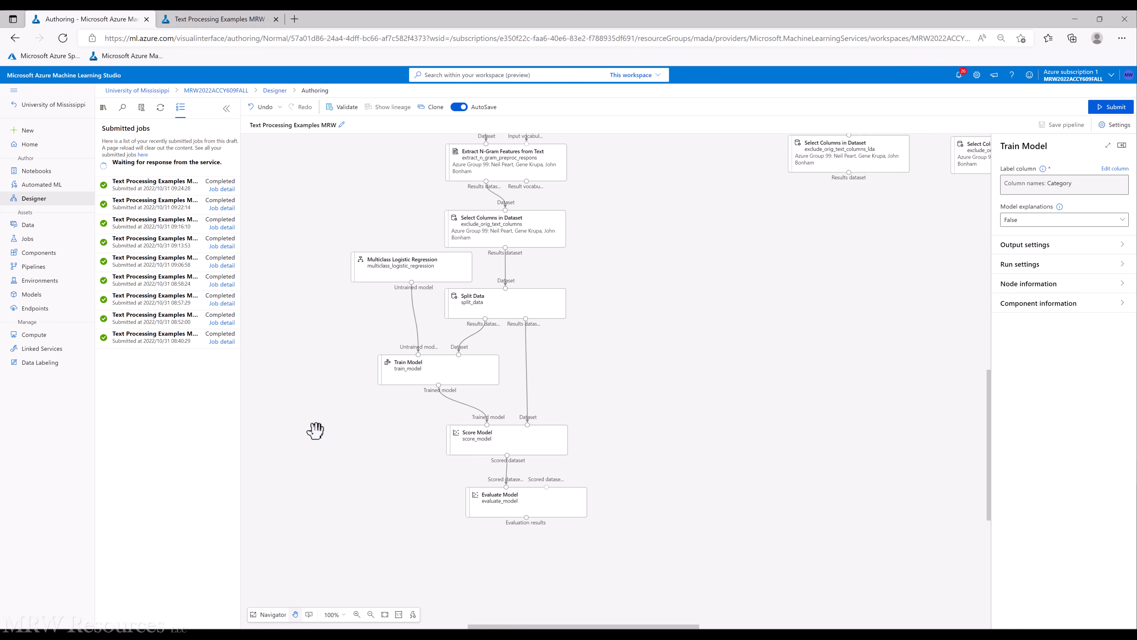
left_click(103, 109)
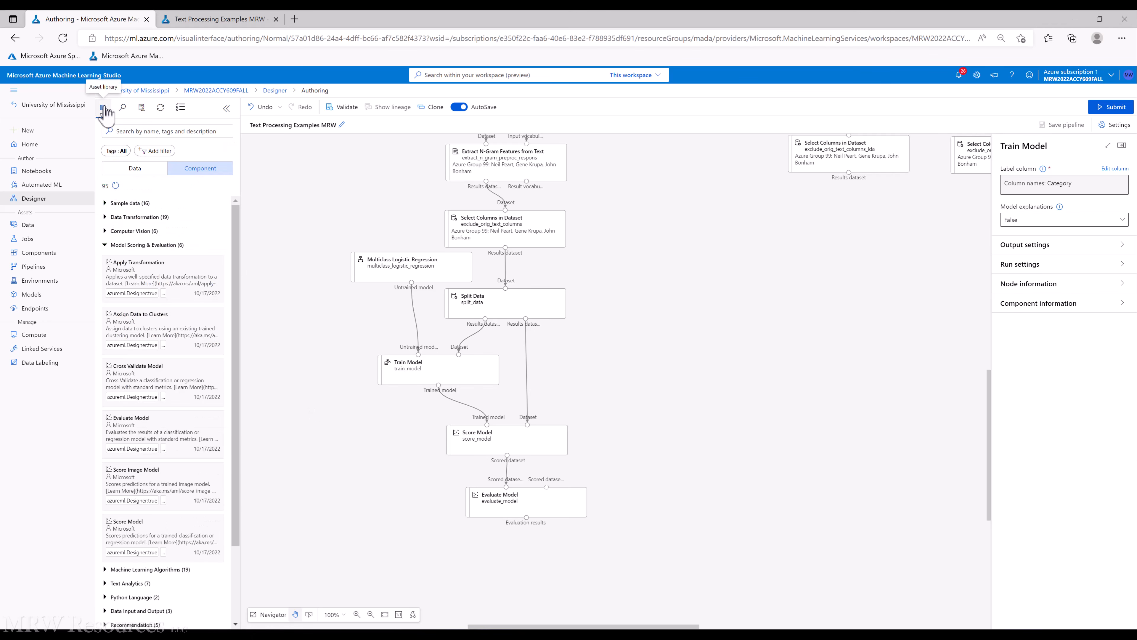
left_click(105, 245)
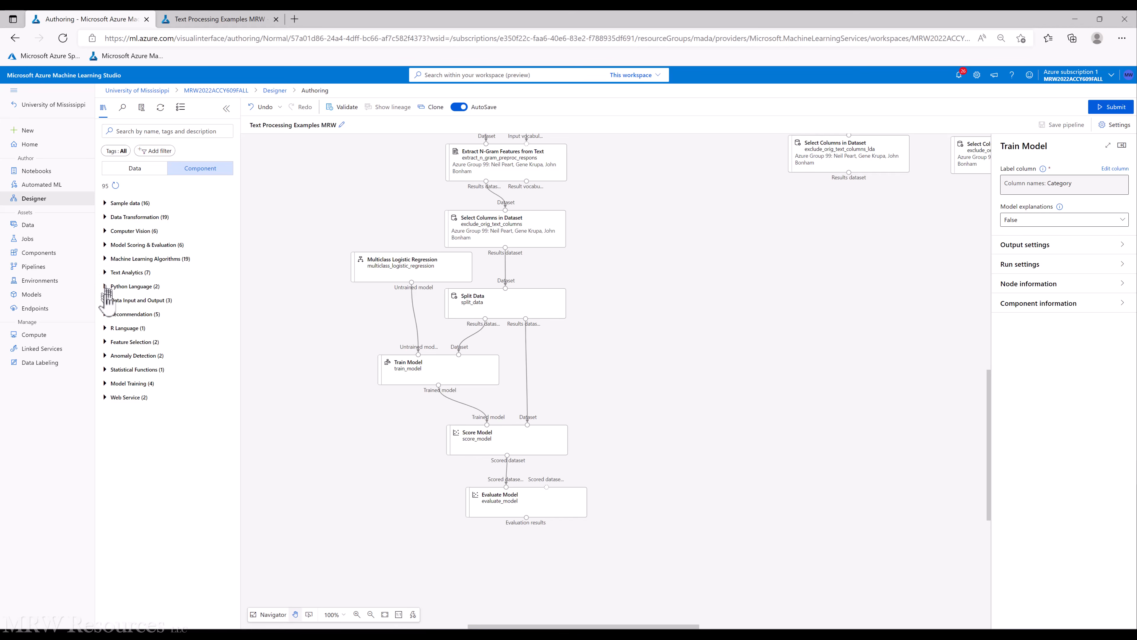
Add a Permutation Feature Importance component from Feature Selection and place it beside Score Model
left_click(105, 343)
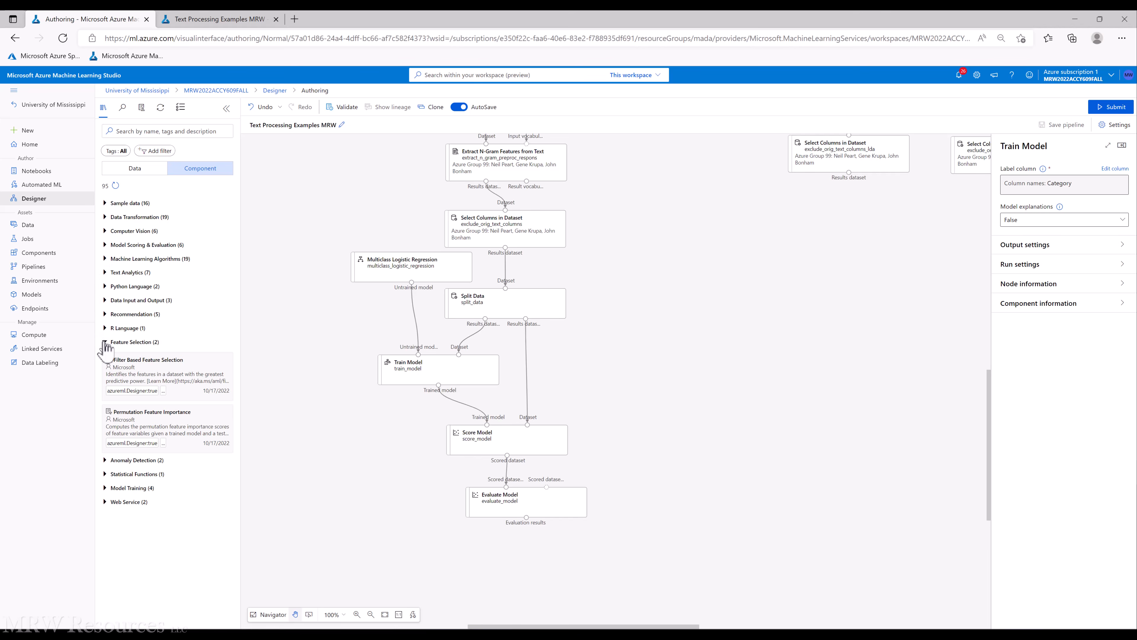
left_click_drag(152, 431, 363, 431)
left_click_drag(602, 396, 630, 442)
left_click_drag(423, 442, 636, 446)
left_click_drag(525, 435, 482, 436)
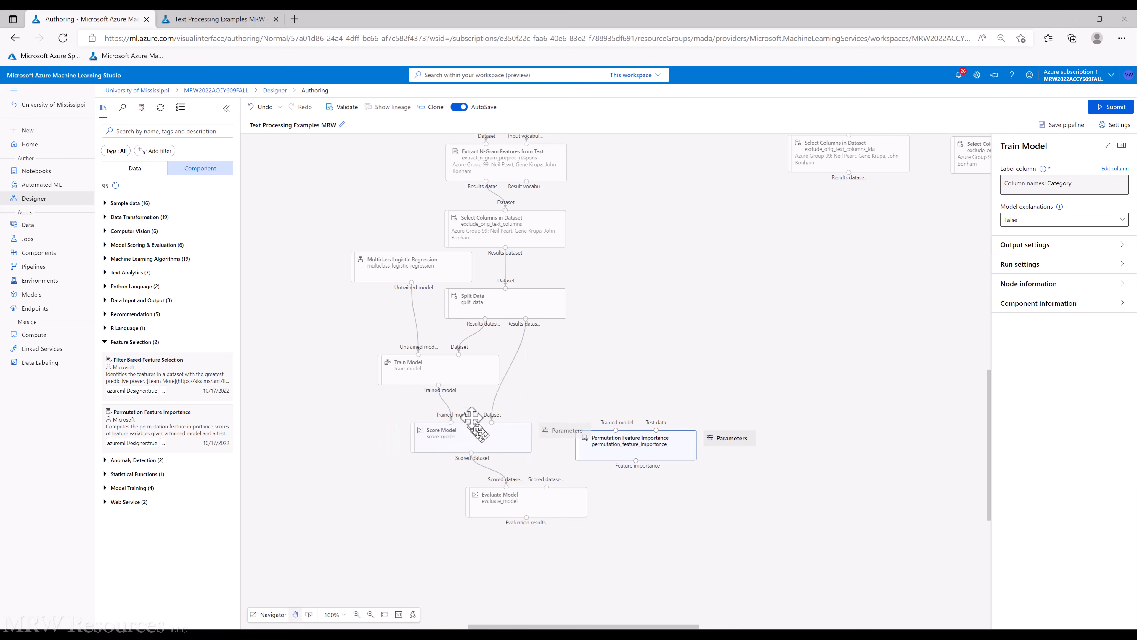
left_click(461, 388)
left_click_drag(600, 443, 584, 440)
left_click(492, 403)
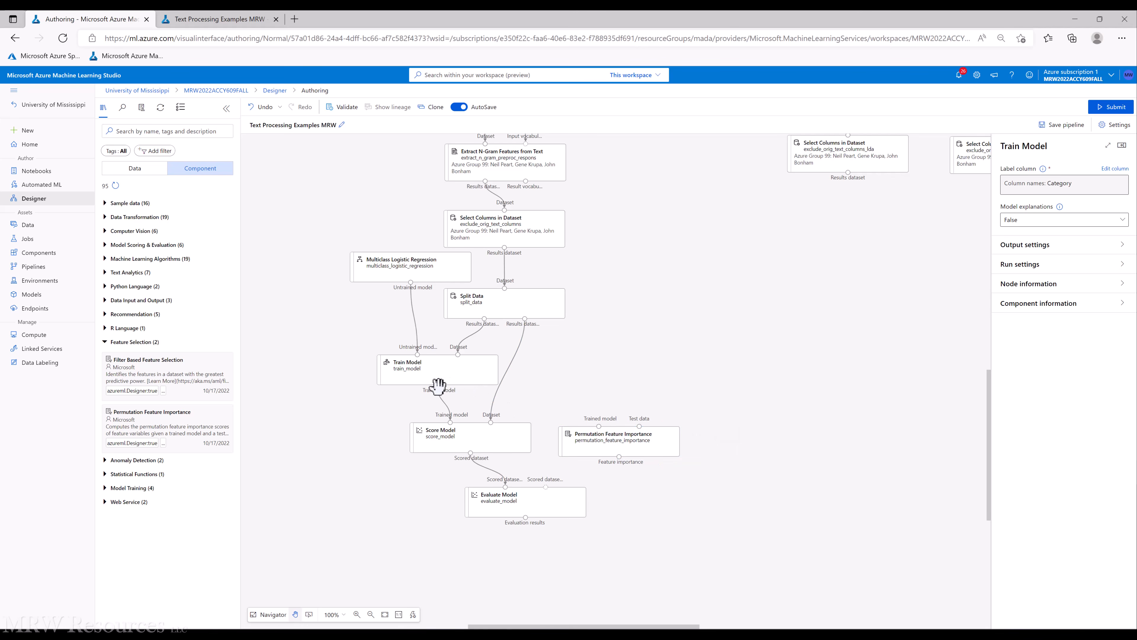
Connect the Train Model output and the Split Data test output to Permutation Feature Importance's inputs
left_click_drag(438, 385, 598, 427)
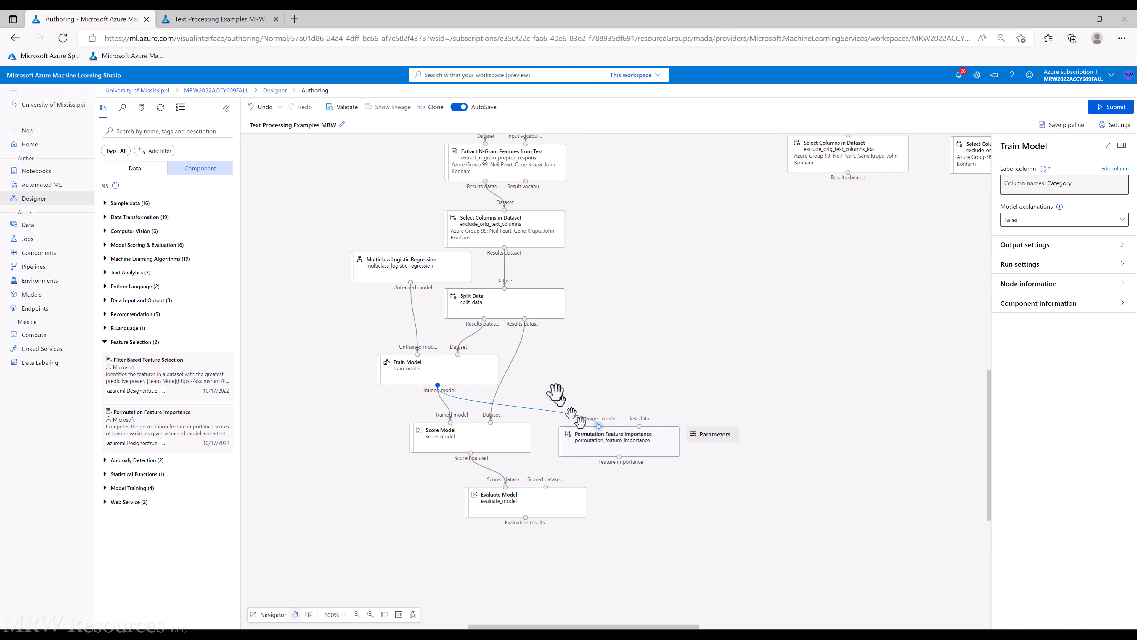
left_click_drag(525, 320, 639, 427)
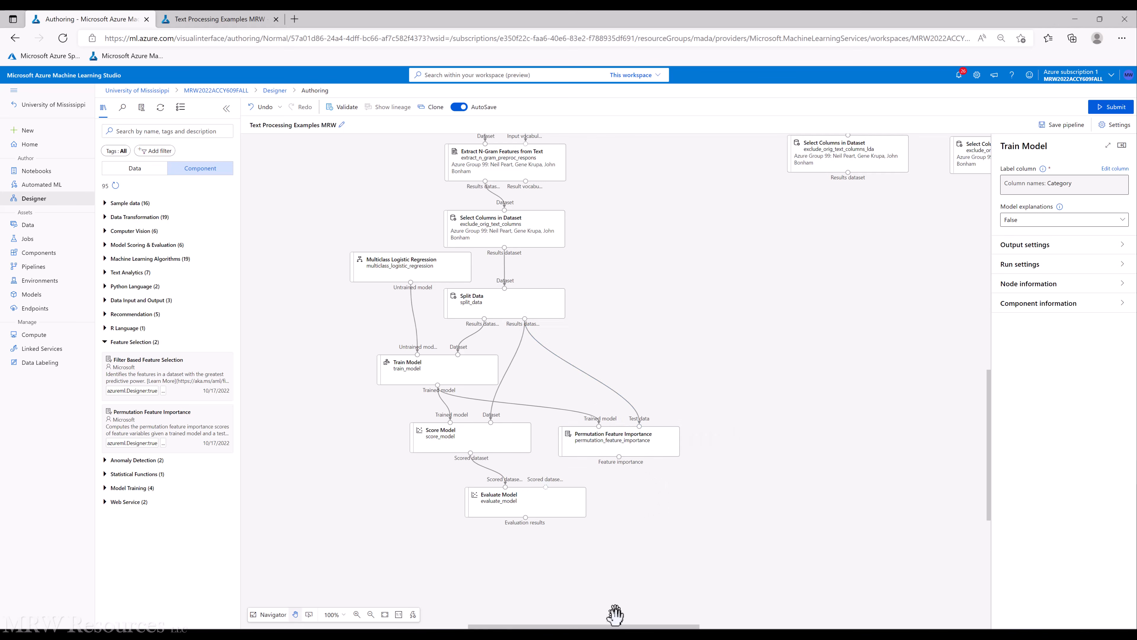
Select the modeling branch from Select Columns through Evaluate Model, copy it, and paste a duplicate to the right
left_click_drag(618, 627, 566, 628)
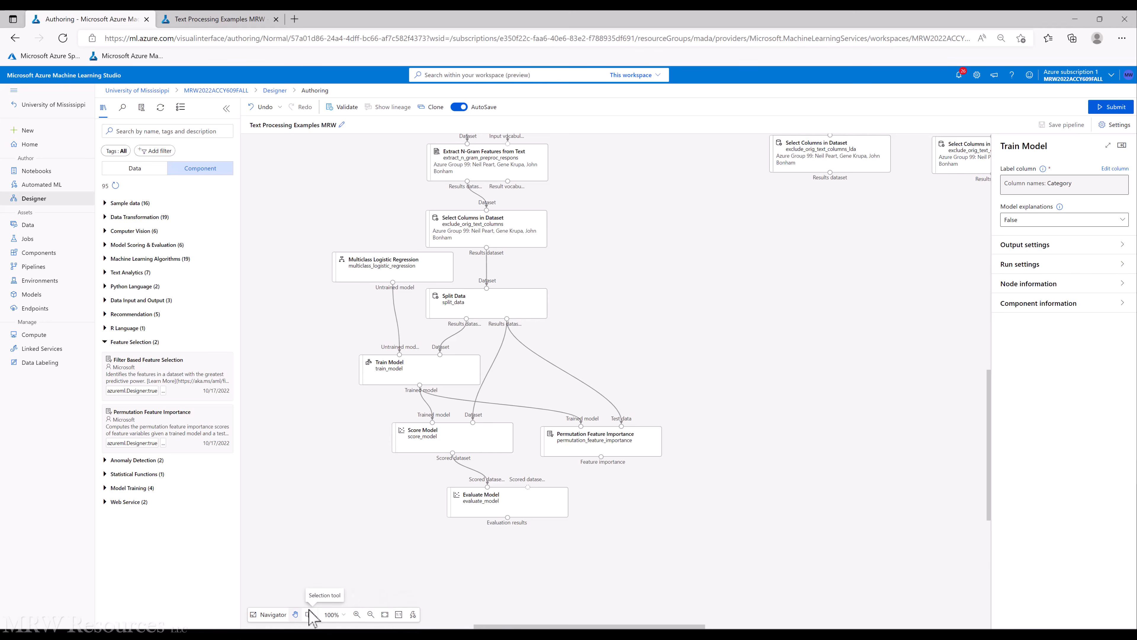
left_click_drag(723, 572, 700, 564)
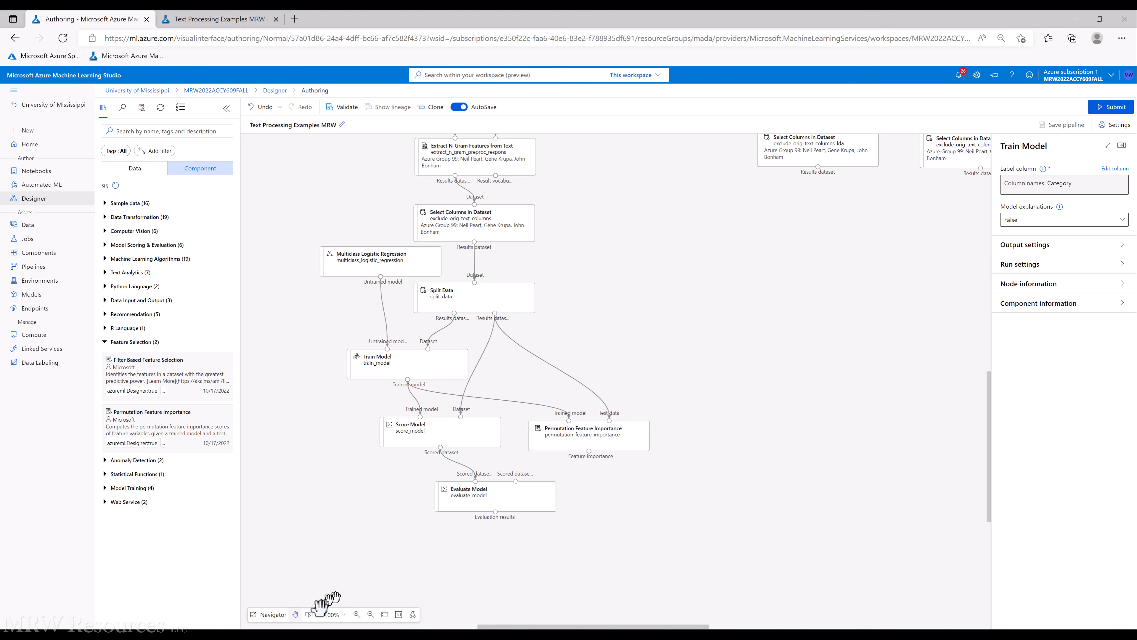
left_click(309, 614)
left_click_drag(280, 240, 719, 568)
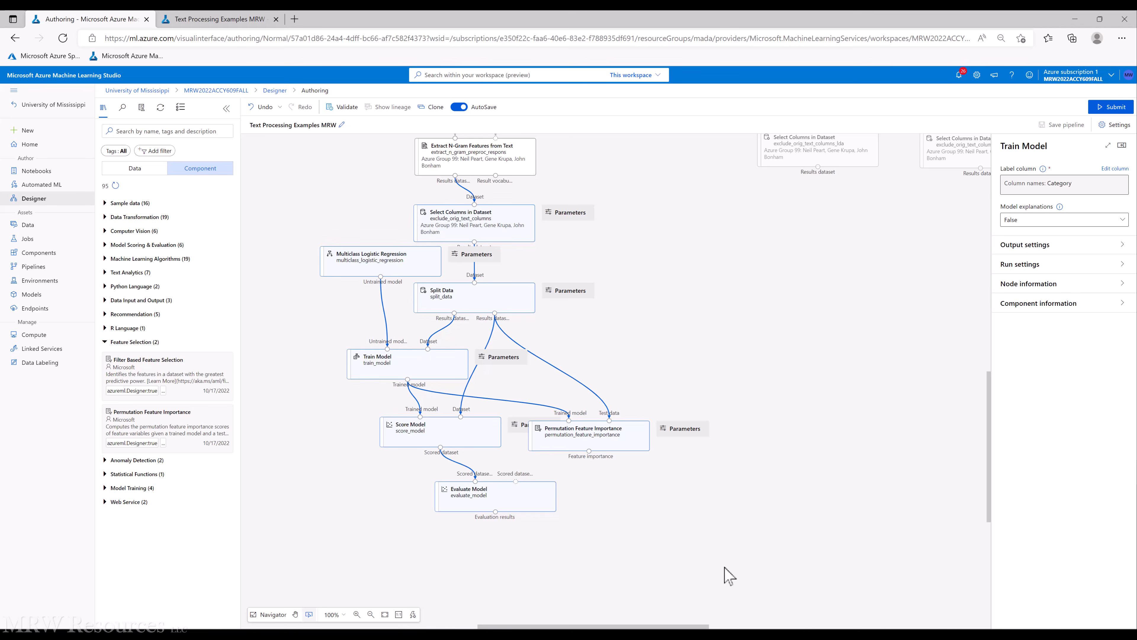
key("ctrl+c")
key("ctrl+v")
left_click_drag(760, 592, 794, 229)
left_click_drag(818, 167, 818, 208)
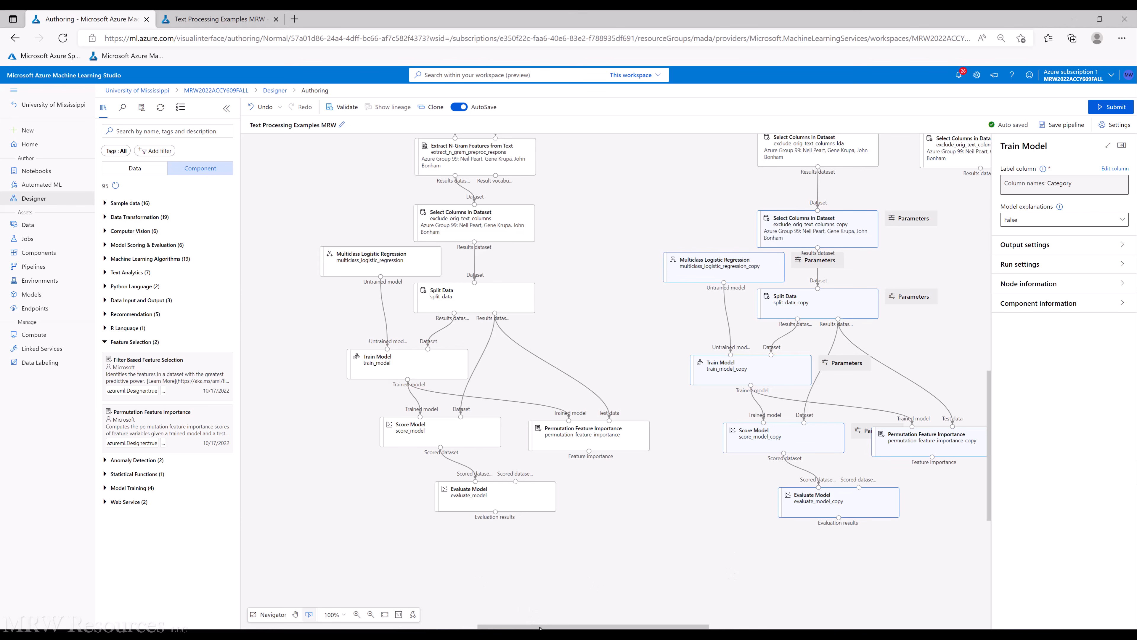
Paste a second copy of the modeling branch farther to the right
left_click_drag(540, 628, 697, 627)
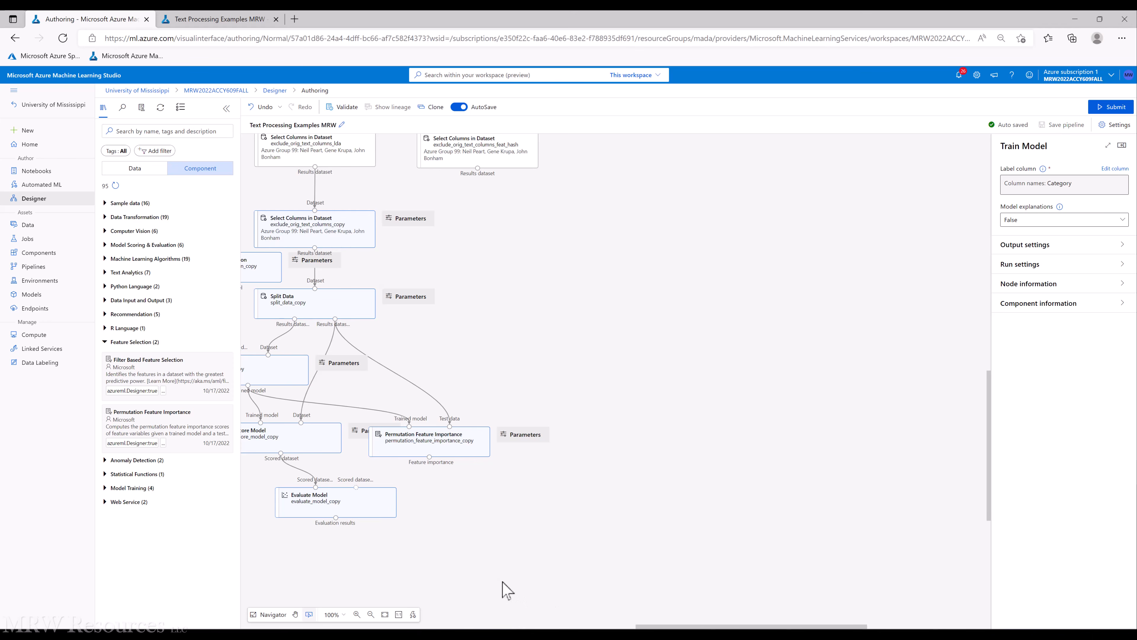
key("ctrl+v")
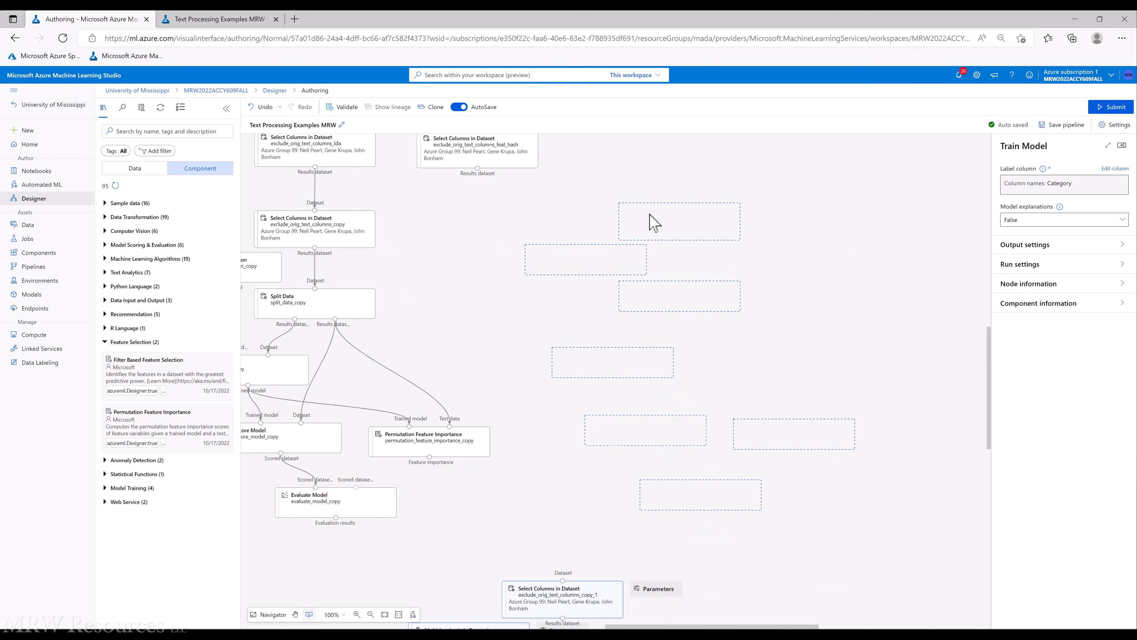
left_click(633, 219)
left_click(633, 219)
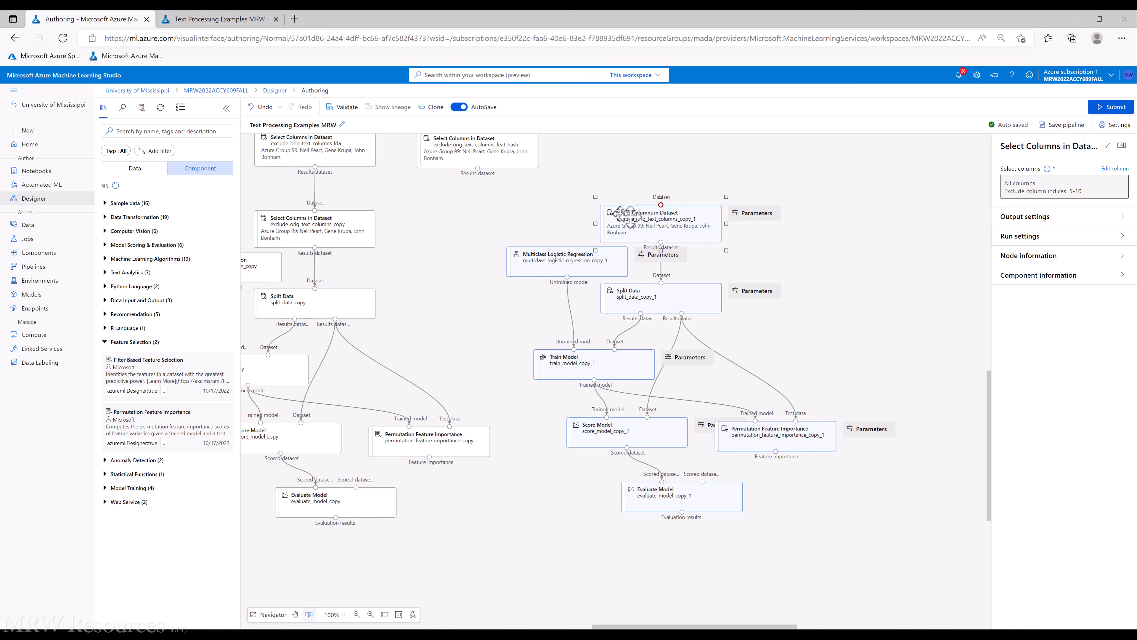
Delete the second copy's Select Columns node and connect the feature-hashing Select Columns output to its Split Data
left_click(618, 218)
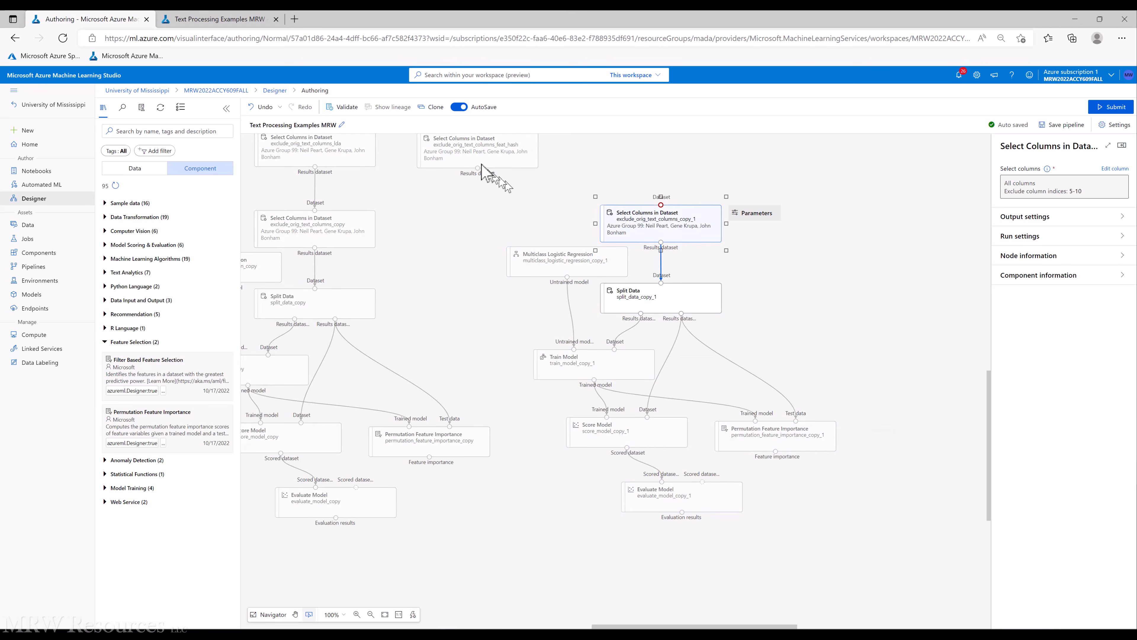
key("Delete")
left_click_drag(477, 169, 661, 283)
left_click_drag(578, 259, 542, 292)
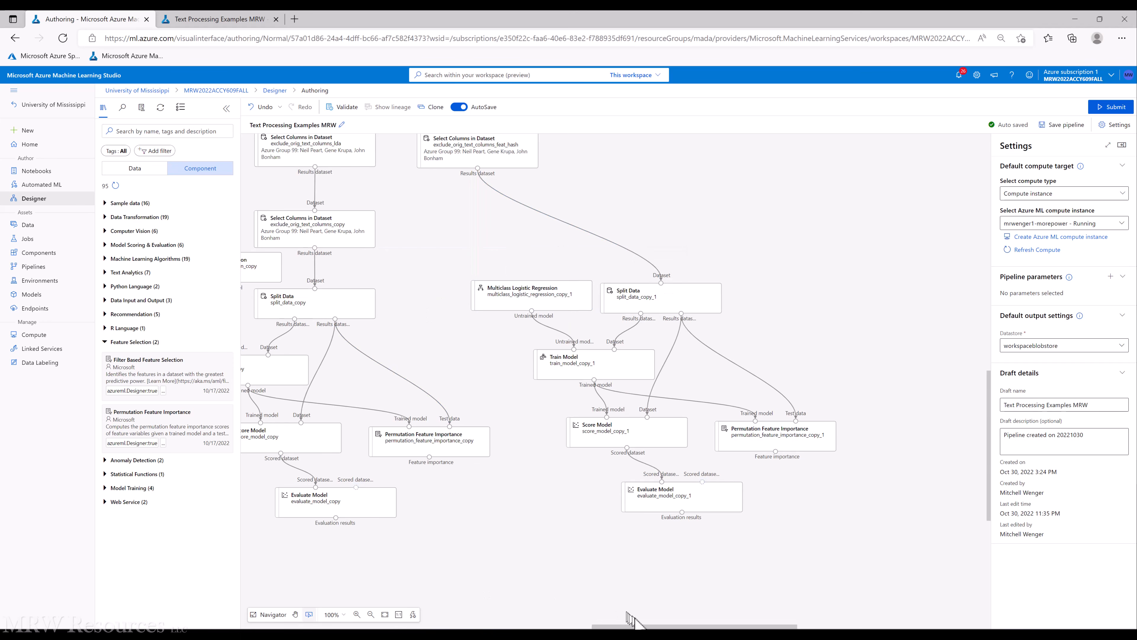
Delete the first copy's Select Columns node and connect the LDA Select Columns output to its Split Data
left_click_drag(644, 626, 556, 626)
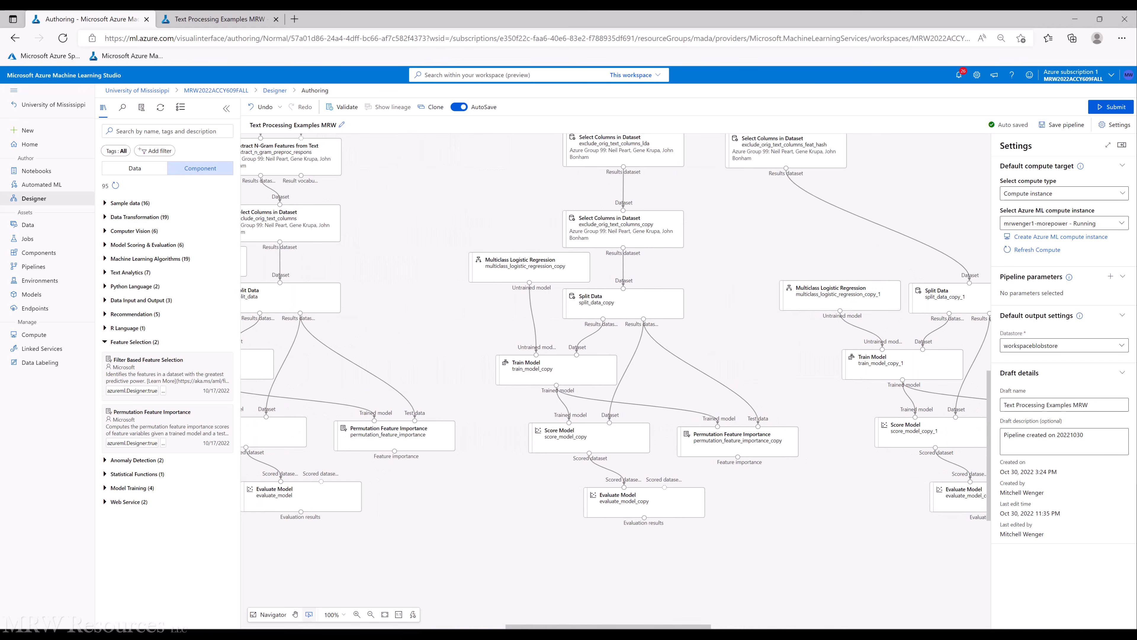
left_click(602, 215)
key("Delete")
left_click_drag(623, 167, 624, 289)
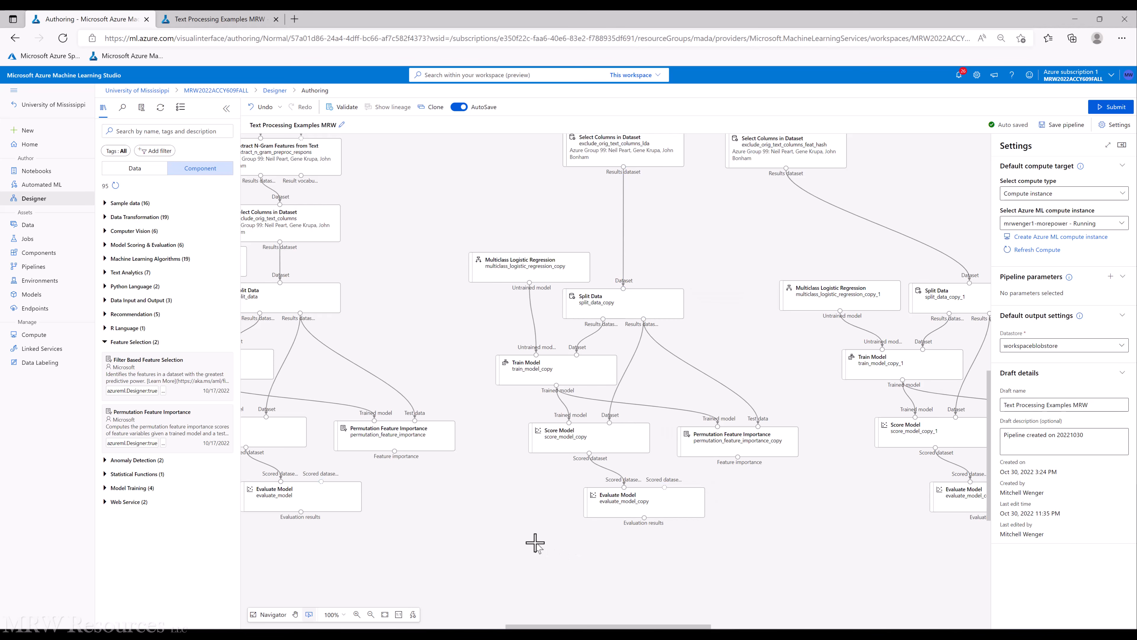
left_click(590, 303)
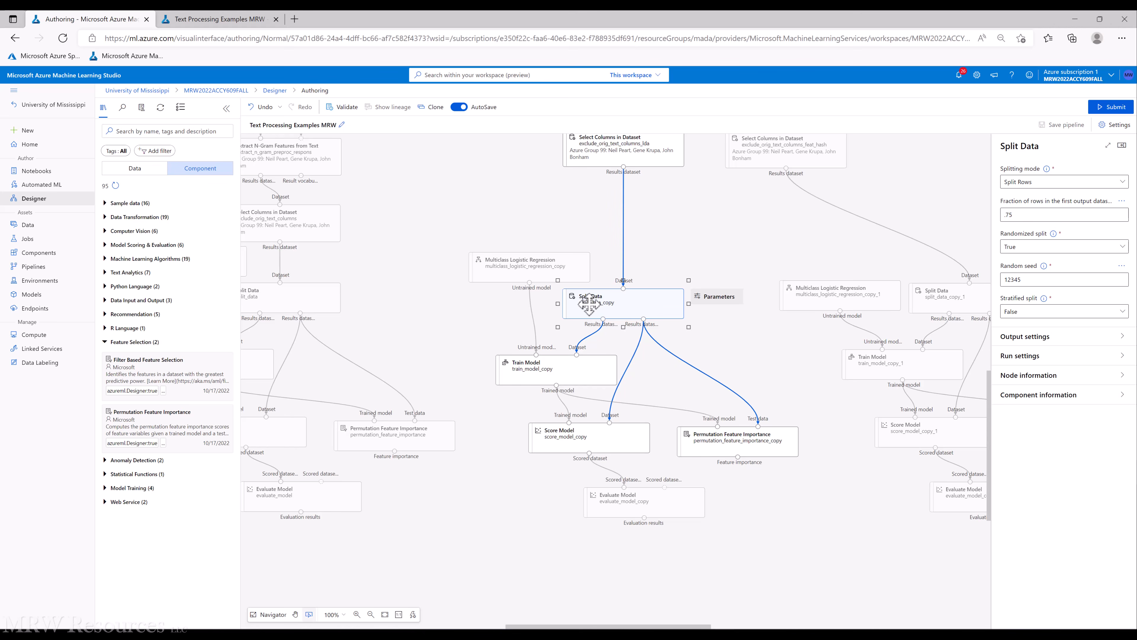
Submit the updated pipeline as a new run
left_click(480, 203)
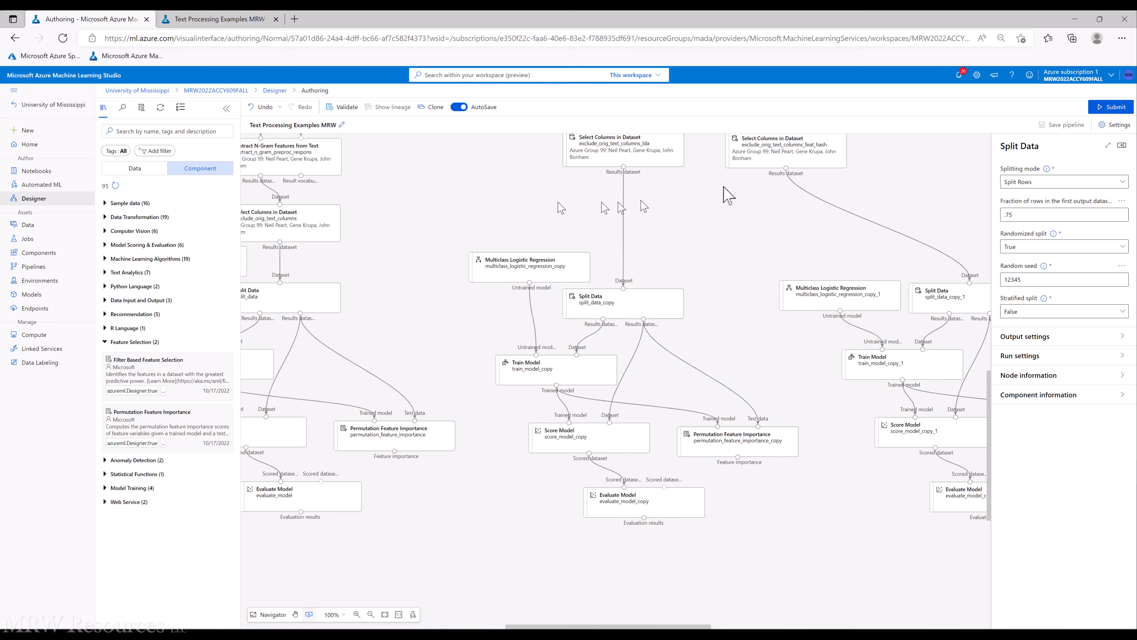
left_click(1106, 110)
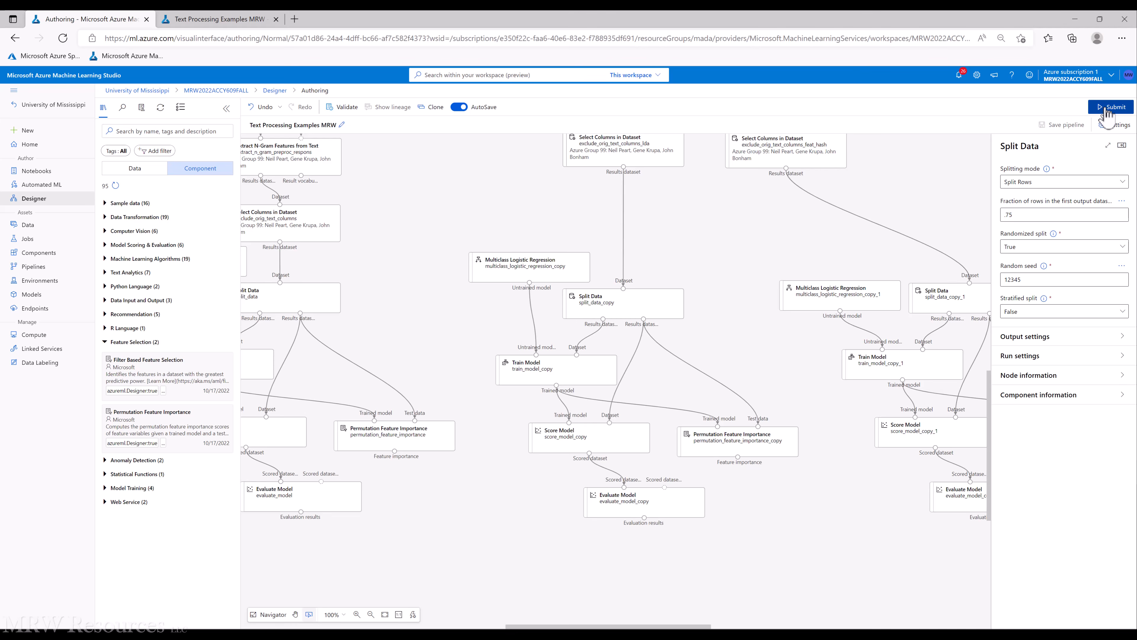
left_click(600, 447)
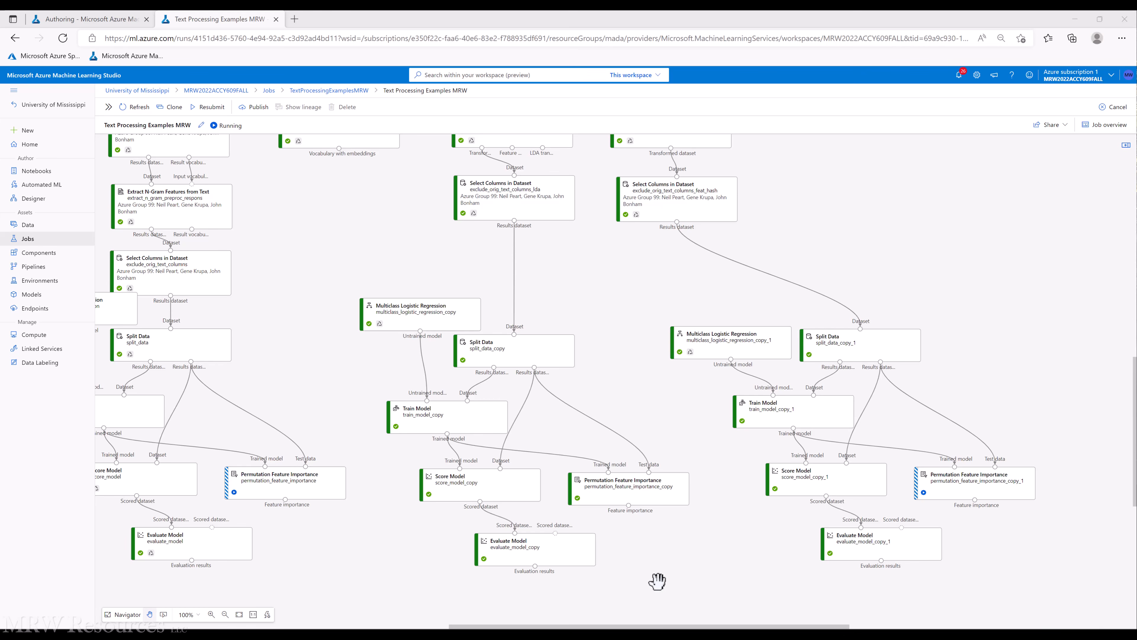
Preview the evaluation results of the original n-gram branch's Evaluate Model
right_click(198, 550)
mouse_move(228, 522)
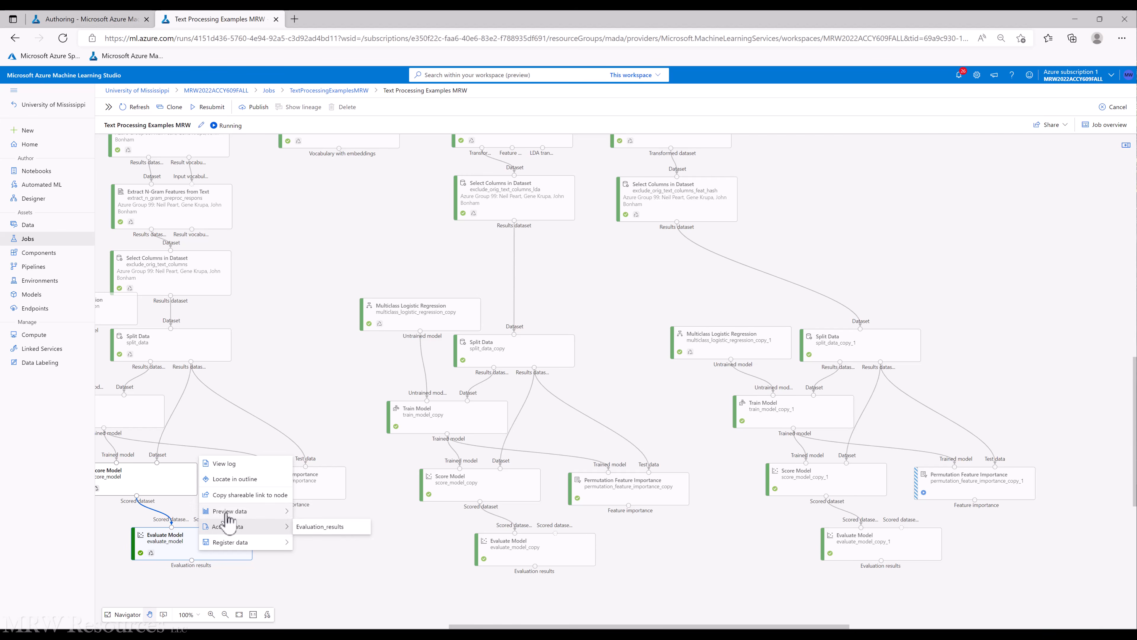
mouse_move(269, 511)
left_click(318, 511)
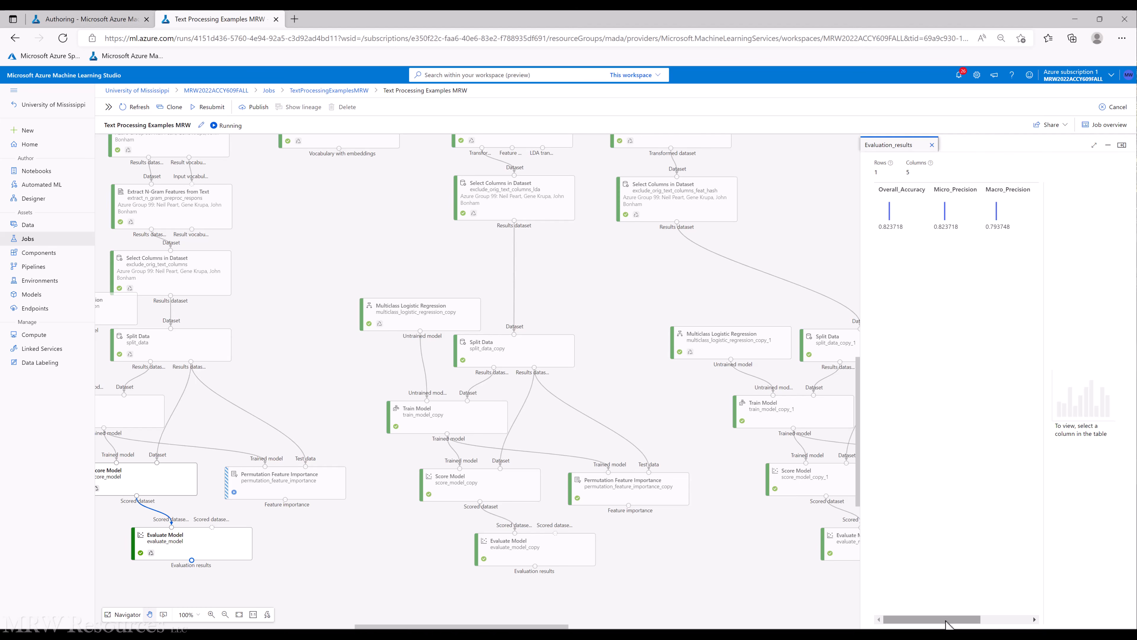
left_click_drag(943, 620, 656, 561)
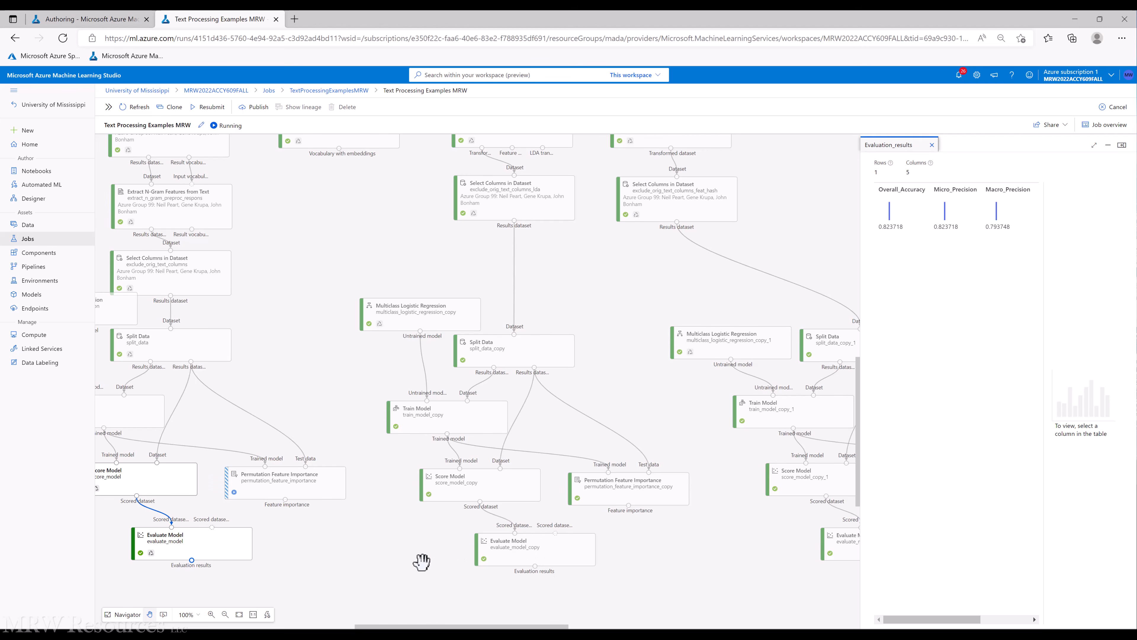
Preview the evaluation results of the LDA branch's Evaluate Model copy
scroll(421, 562, "up", 1)
right_click(521, 595)
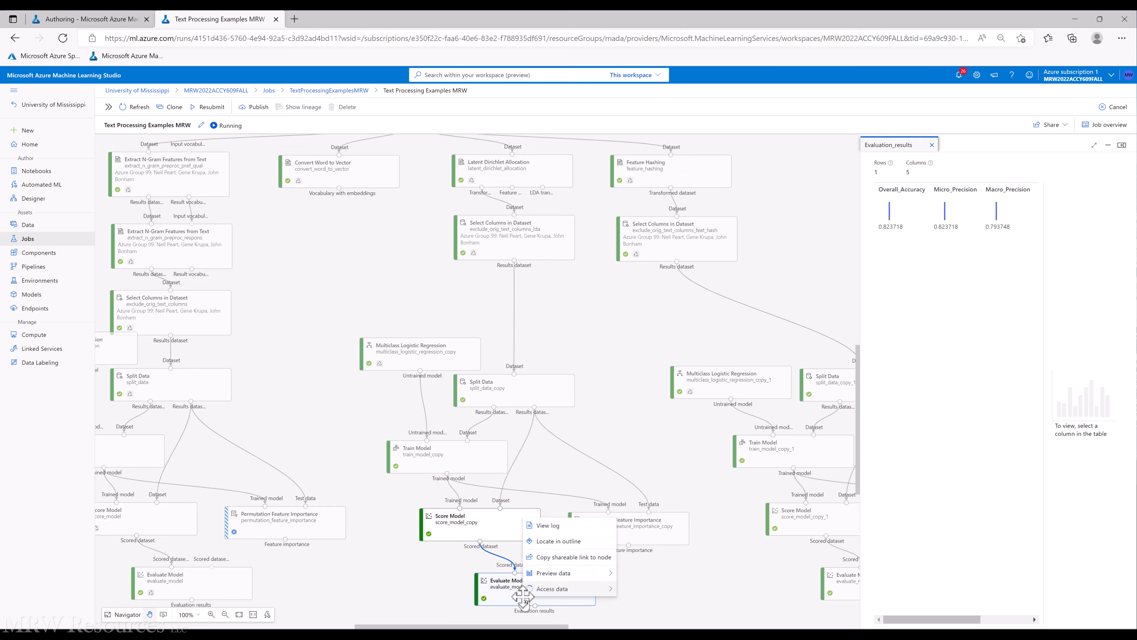
mouse_move(566, 562)
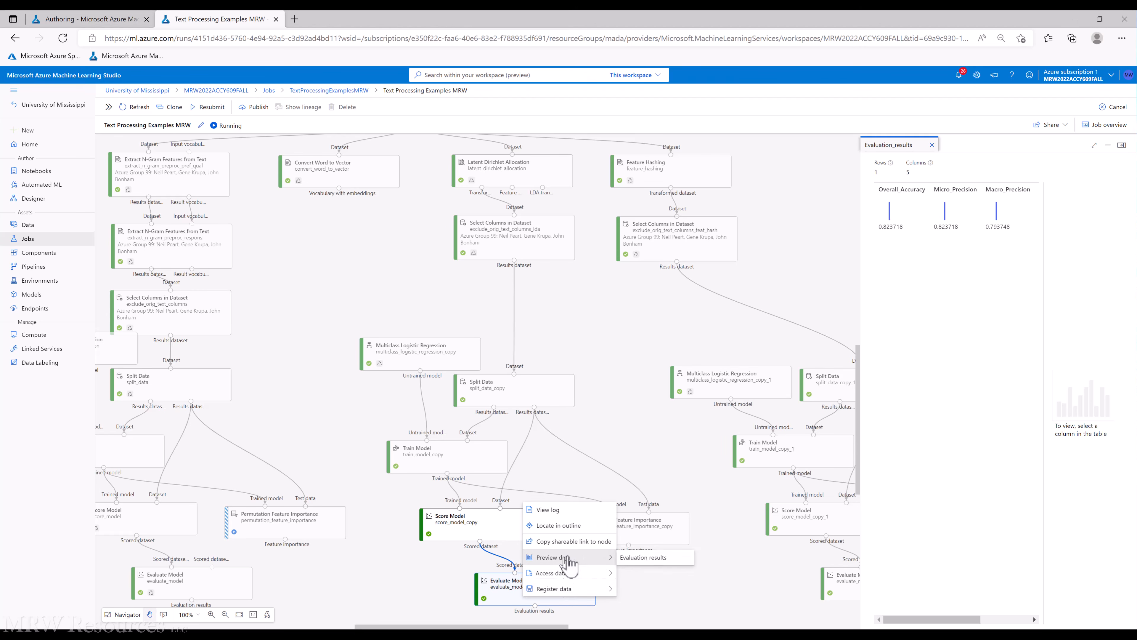
left_click(641, 557)
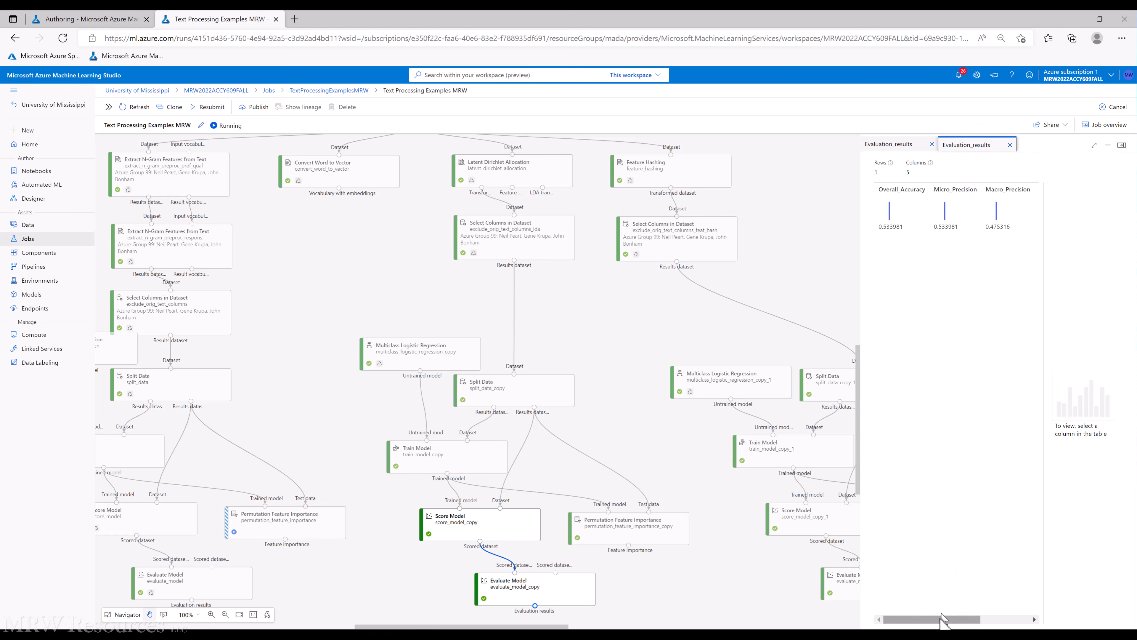
mouse_move(942, 621)
left_mouse_down()
mouse_move(992, 623)
mouse_move(958, 623)
left_mouse_up()
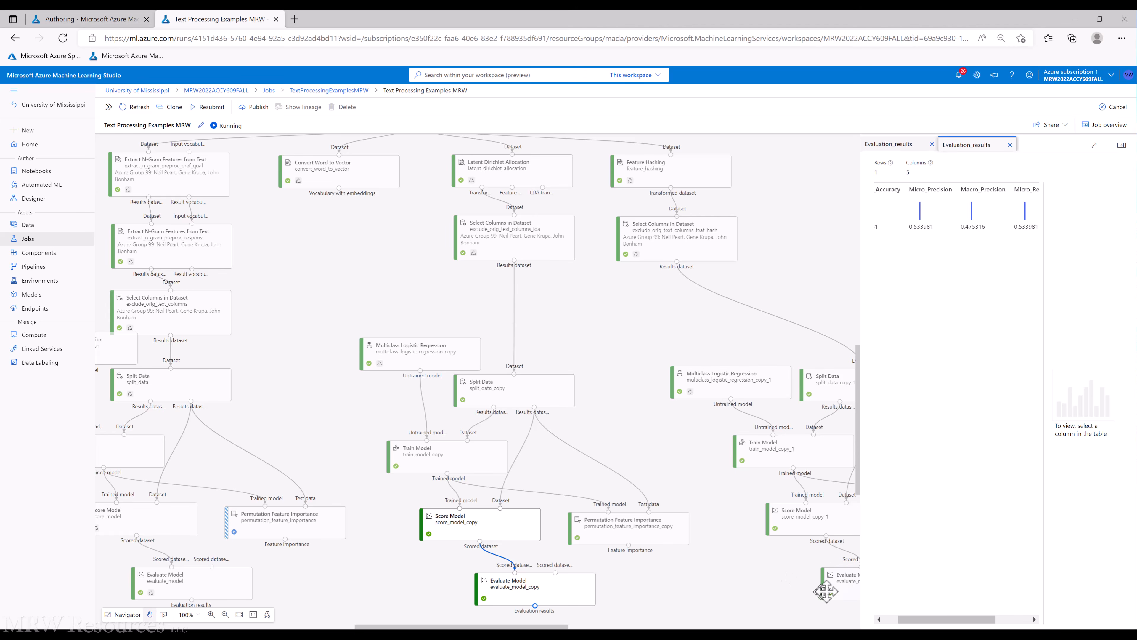
Preview the evaluation results of the feature-hashing branch's Evaluate Model copy
right_click(833, 583)
mouse_move(826, 546)
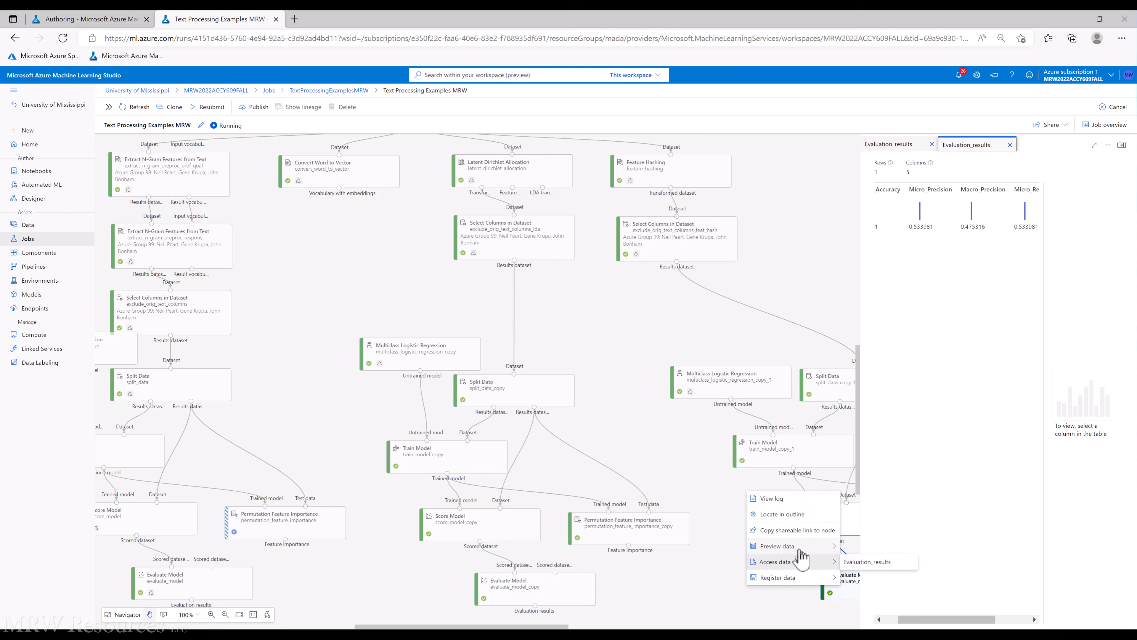
left_click(864, 546)
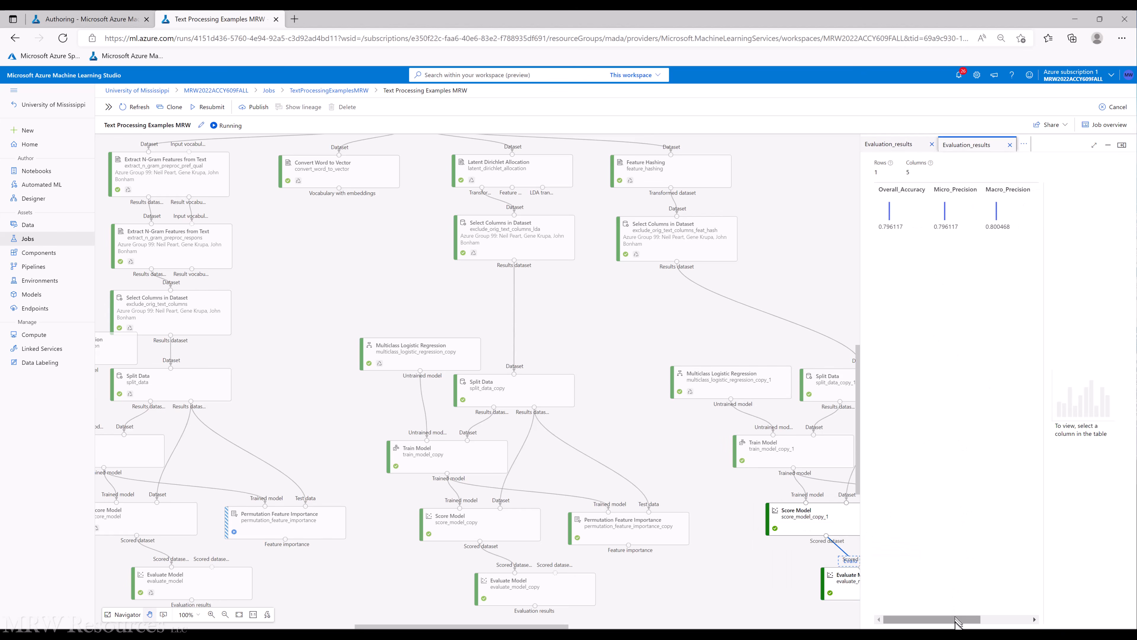
left_click_drag(957, 620, 818, 606)
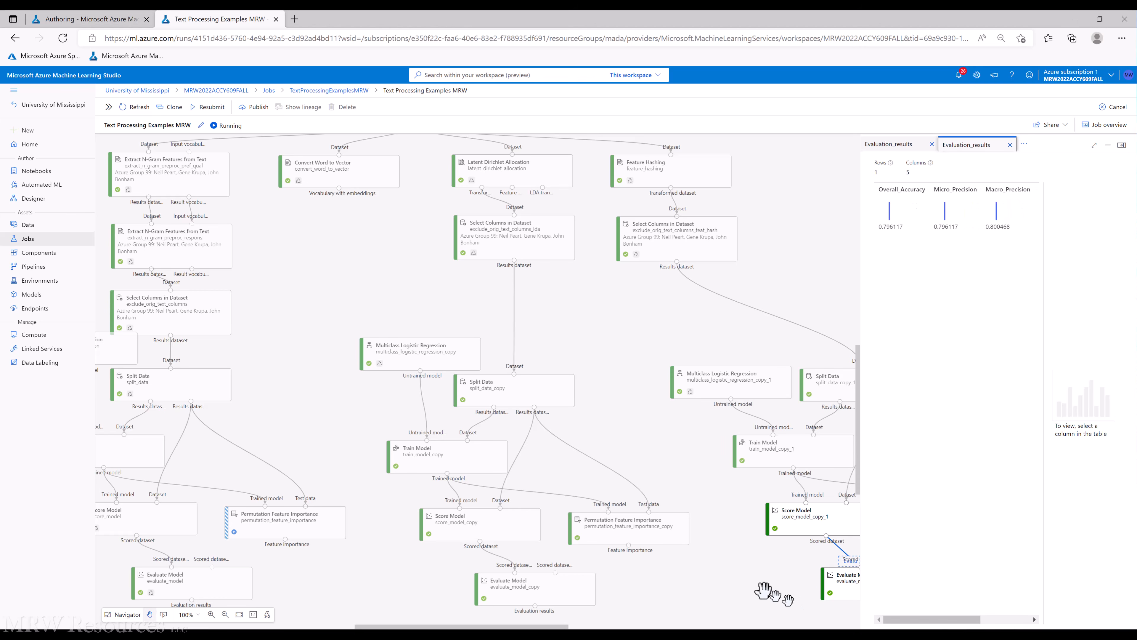
left_click_drag(511, 576, 506, 576)
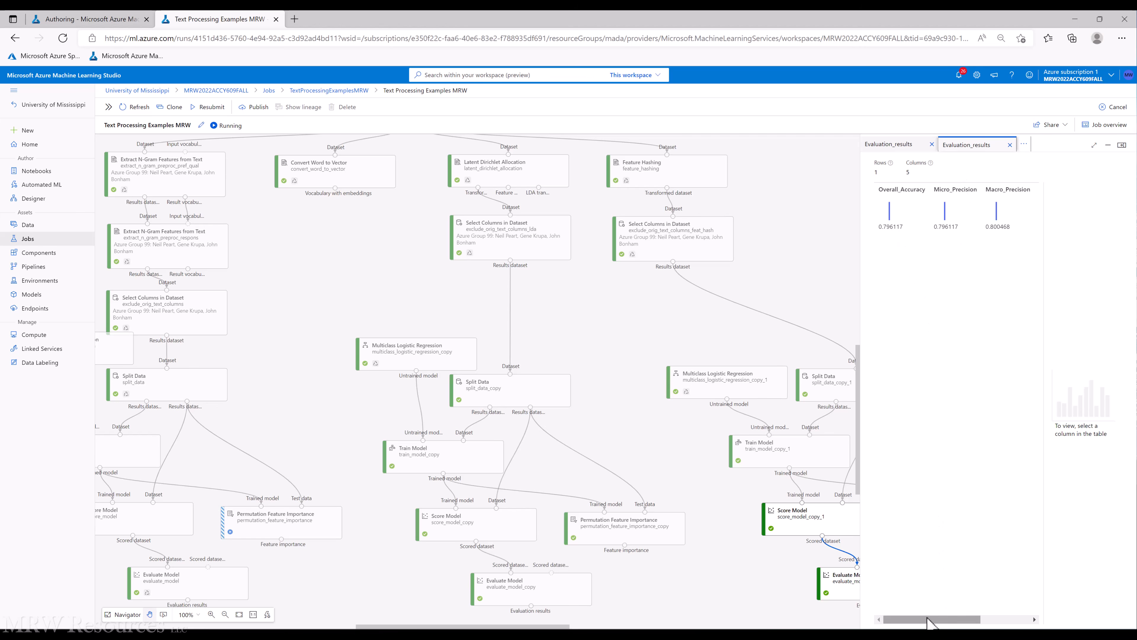
left_click_drag(934, 619, 958, 625)
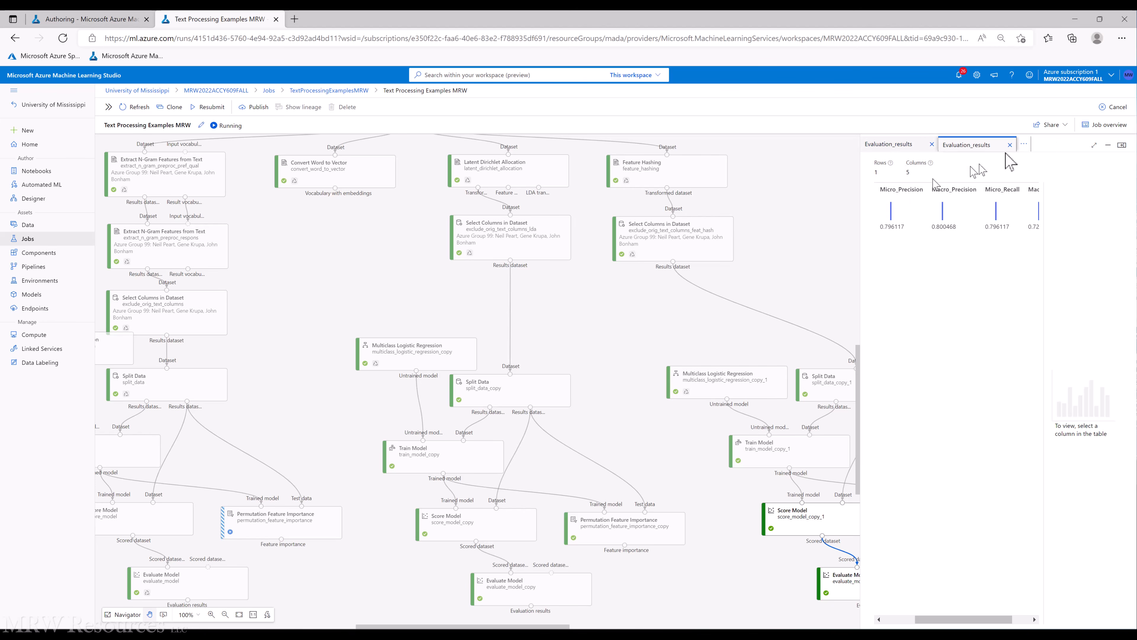
Maximize the data preview and switch between the three Evaluation_results tabs to compare the metrics
left_click(1094, 145)
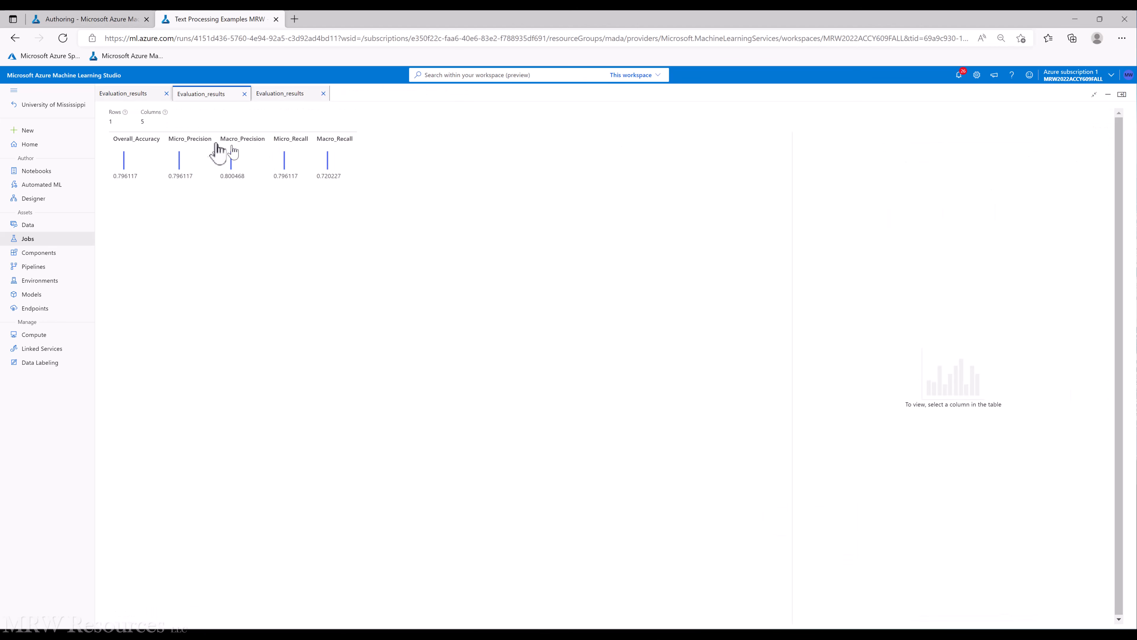
left_click(119, 99)
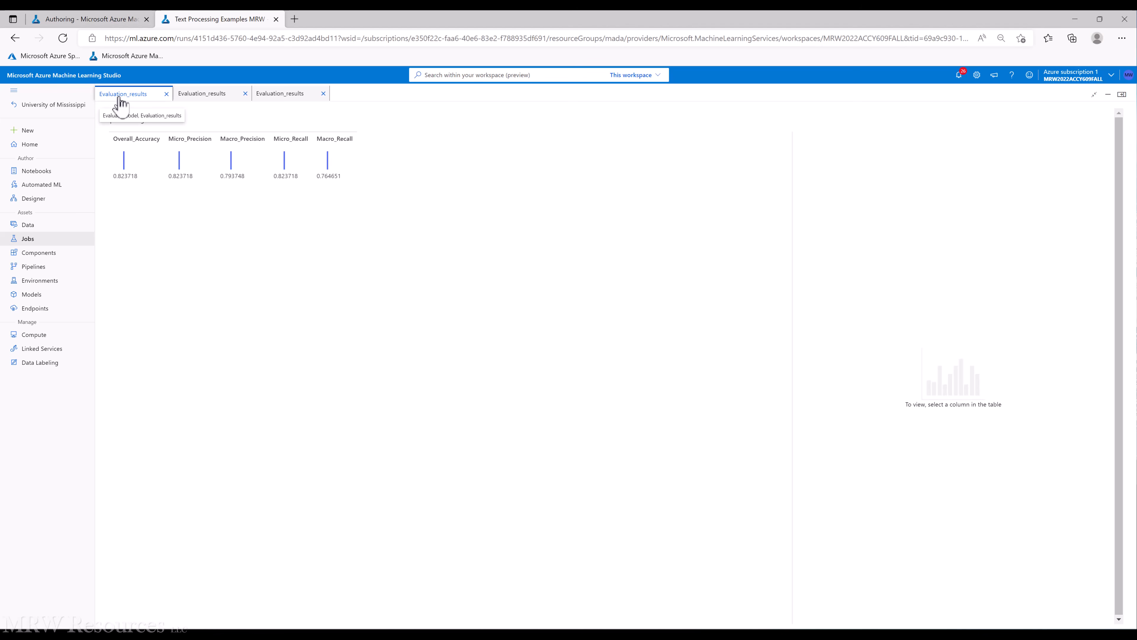
left_click(204, 97)
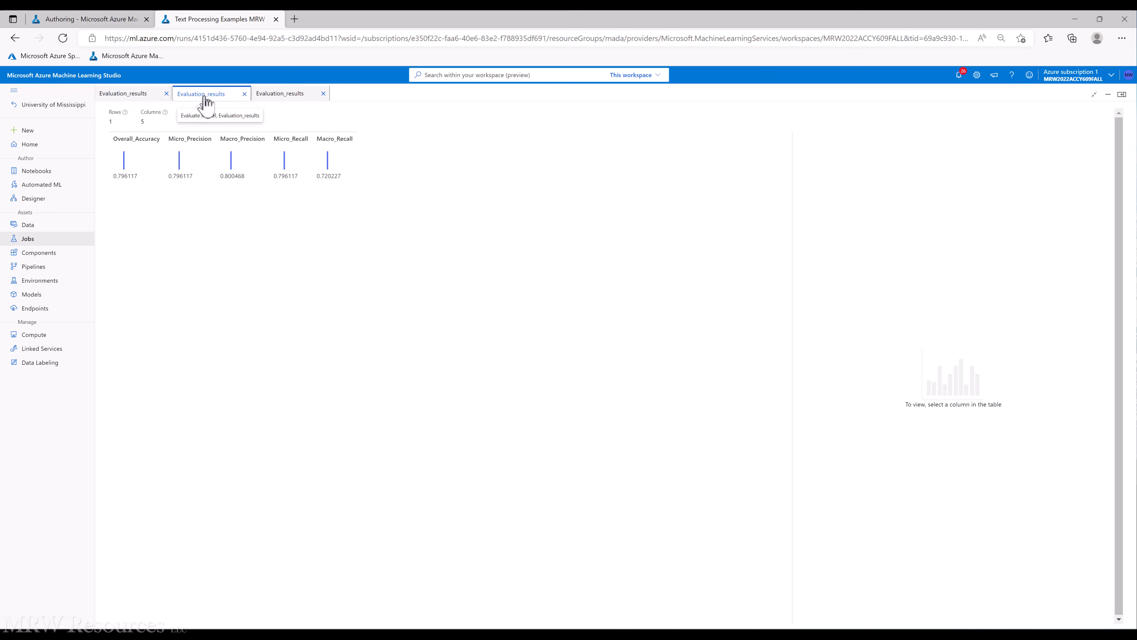
left_click(271, 95)
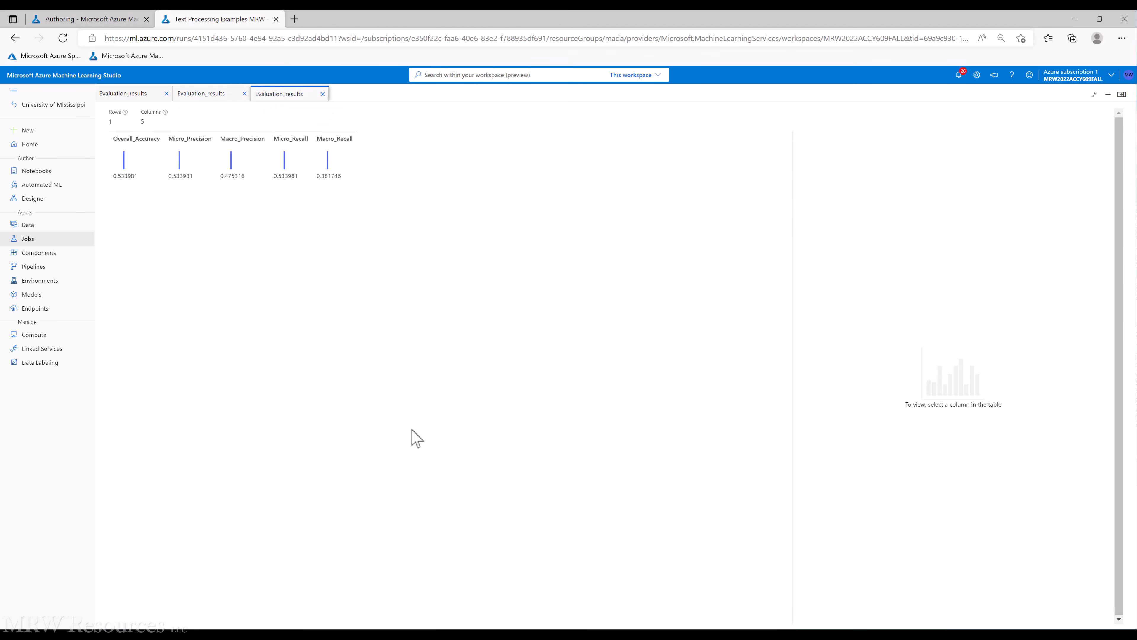
Close the three Evaluation_results preview tabs to return to the pipeline canvas
left_click(165, 94)
left_click(245, 94)
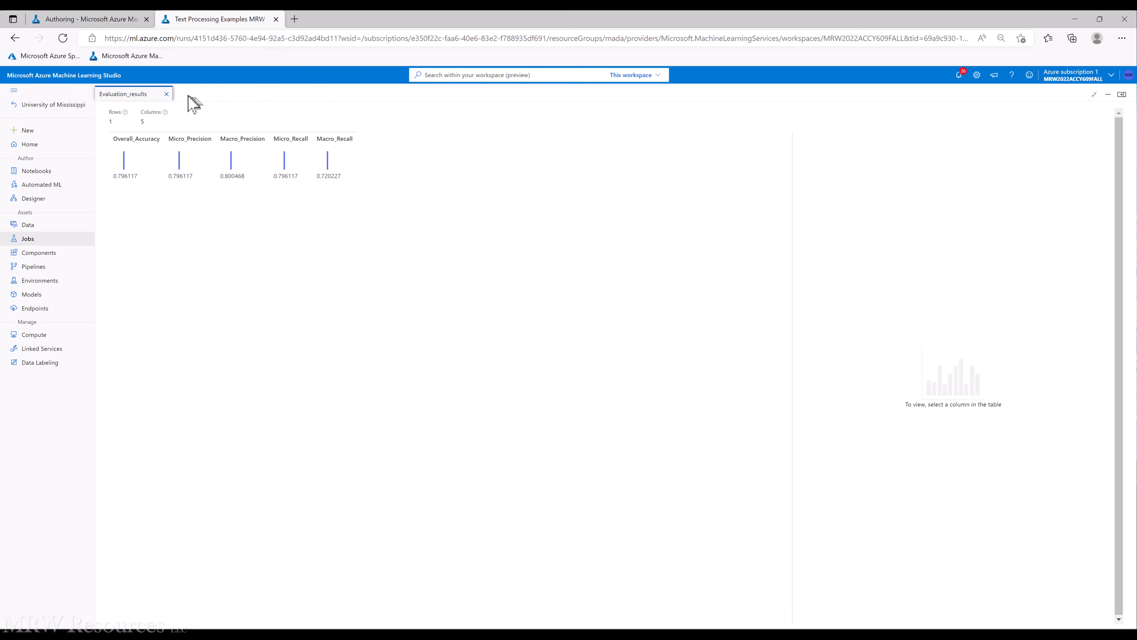
left_click(166, 94)
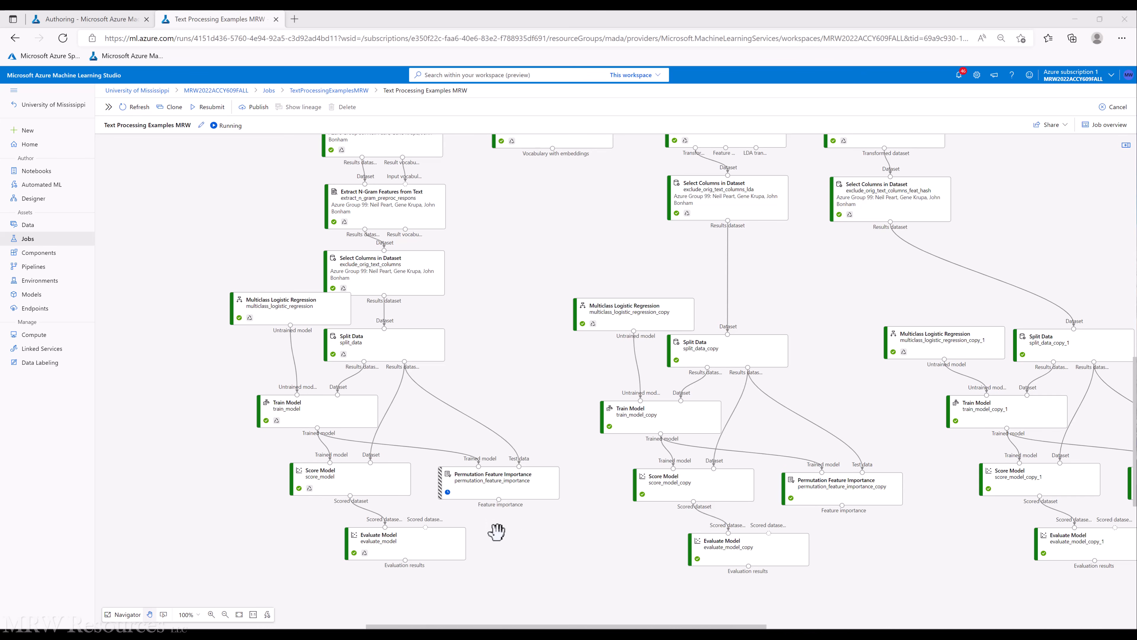
Preview Results dataset2 of the n-gram branch's Split Data, then close the data preview panel
mouse_move(374, 337)
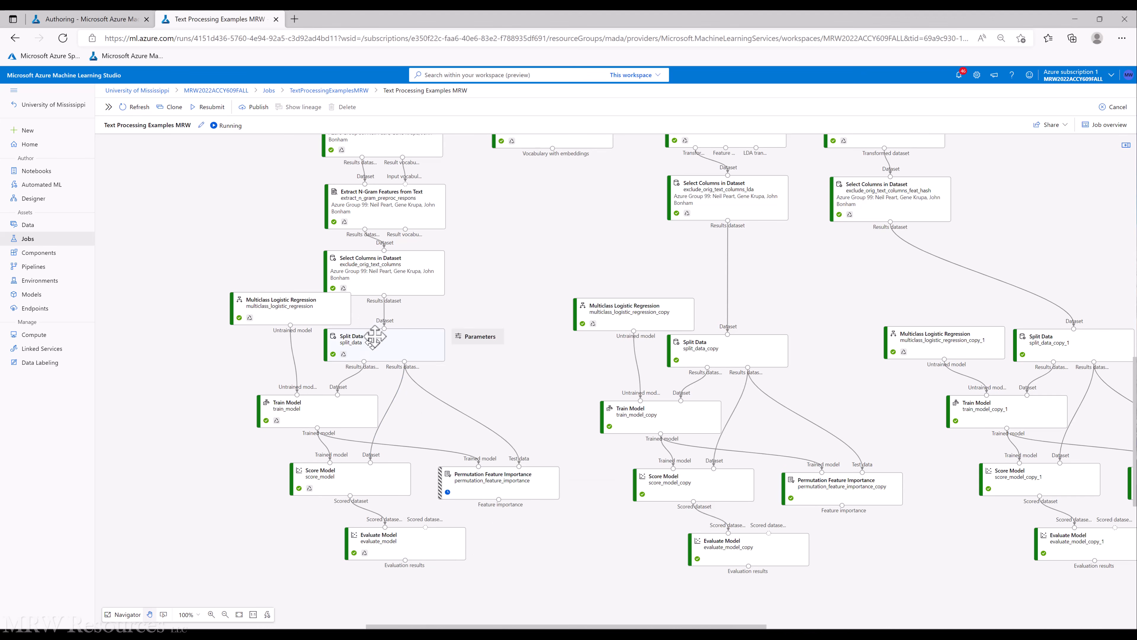
right_click(407, 345)
mouse_move(437, 417)
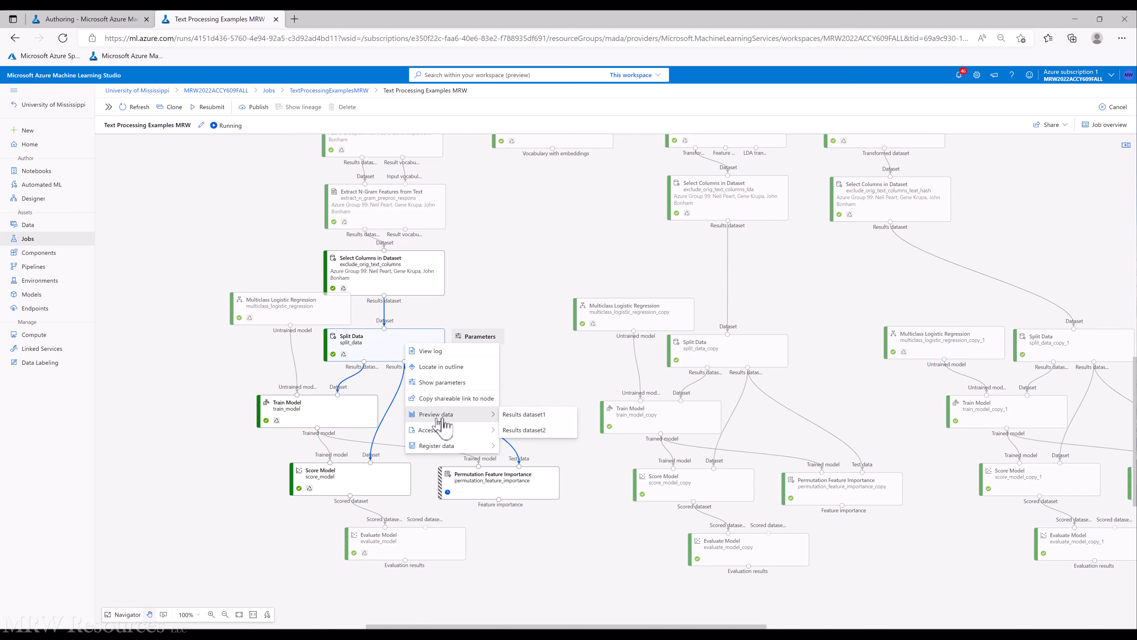
left_click(540, 431)
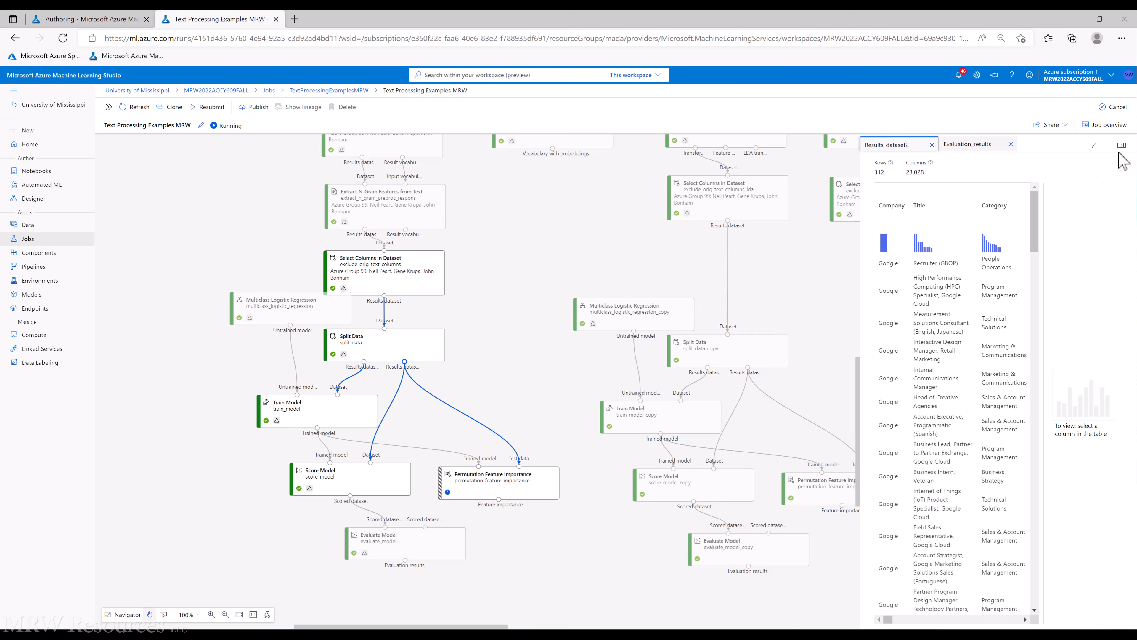
left_click(932, 145)
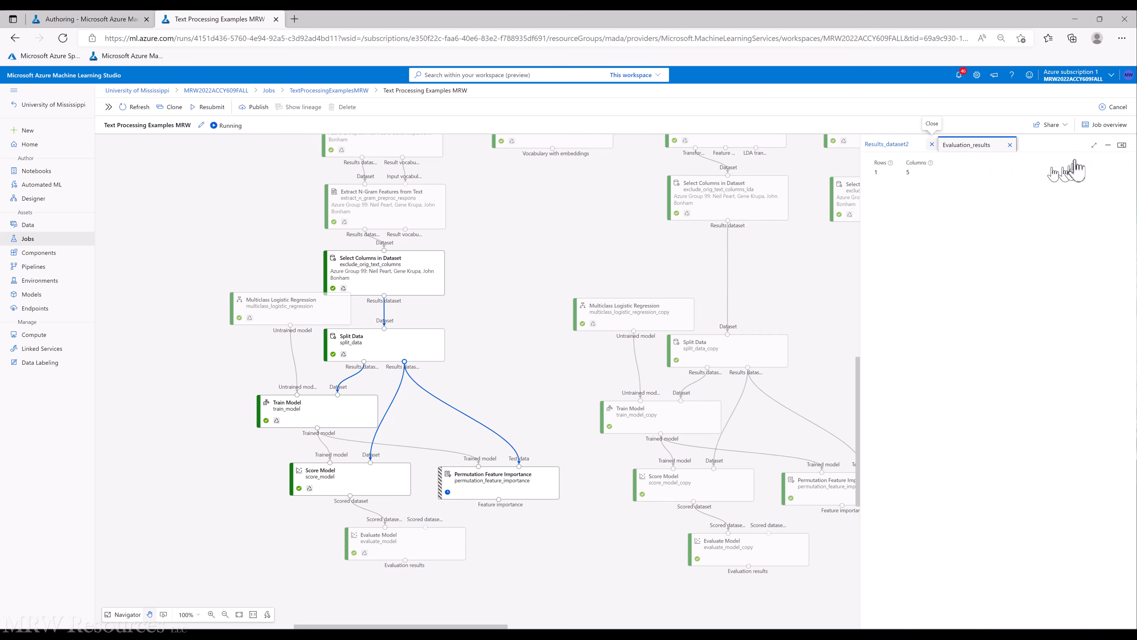
left_click(1123, 146)
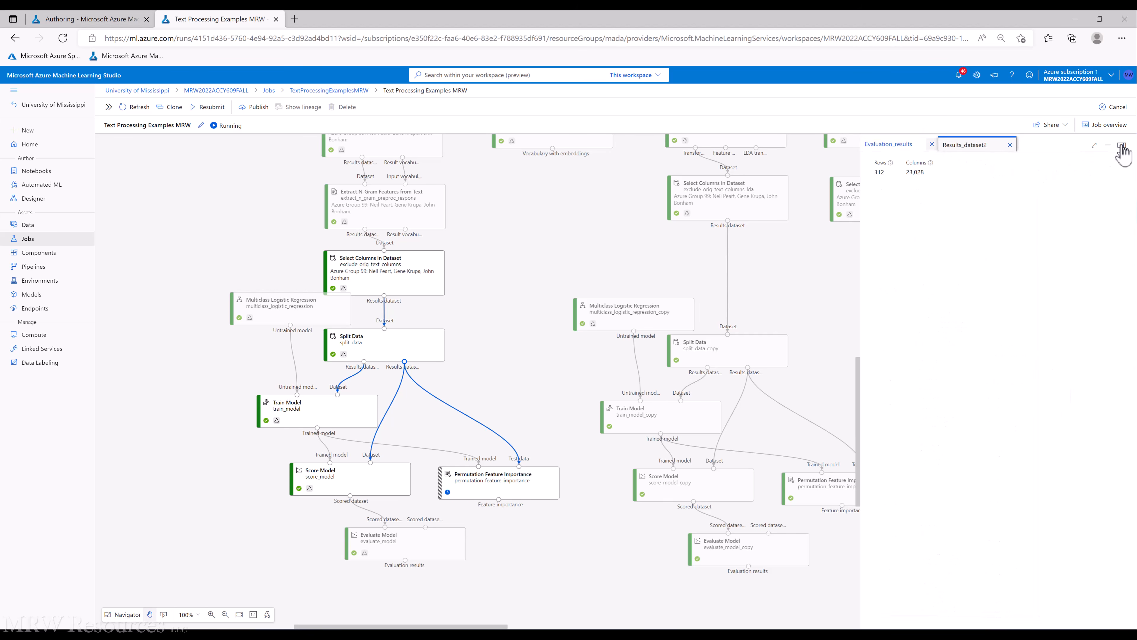
left_click(1122, 146)
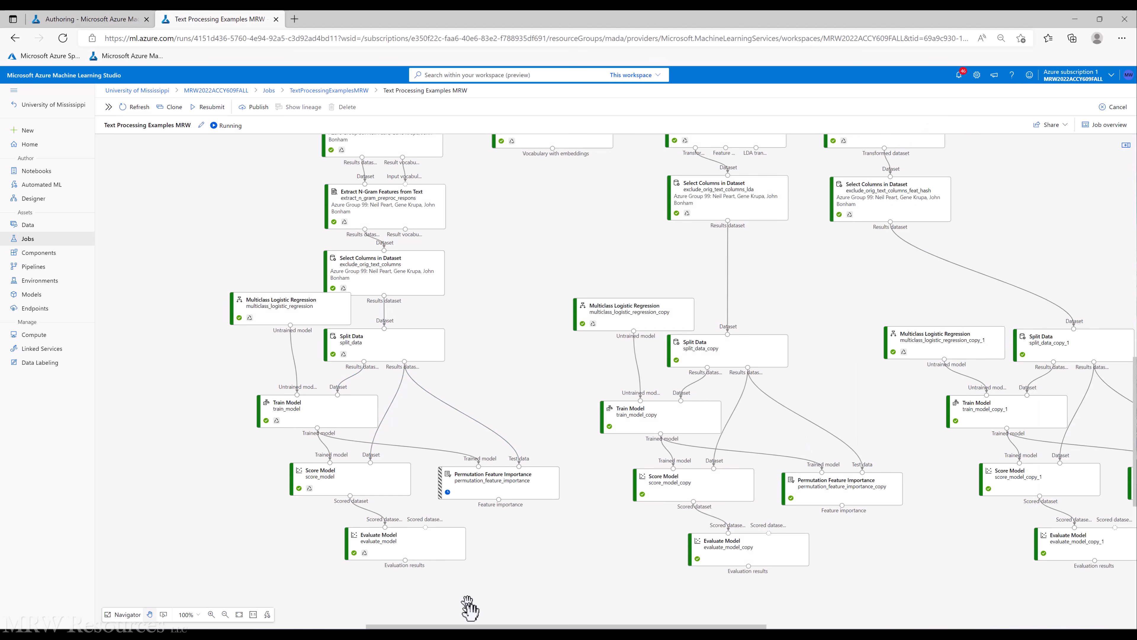
Preview the Feature importance output of the LDA branch's Permutation Feature Importance module
left_click_drag(476, 623, 587, 628)
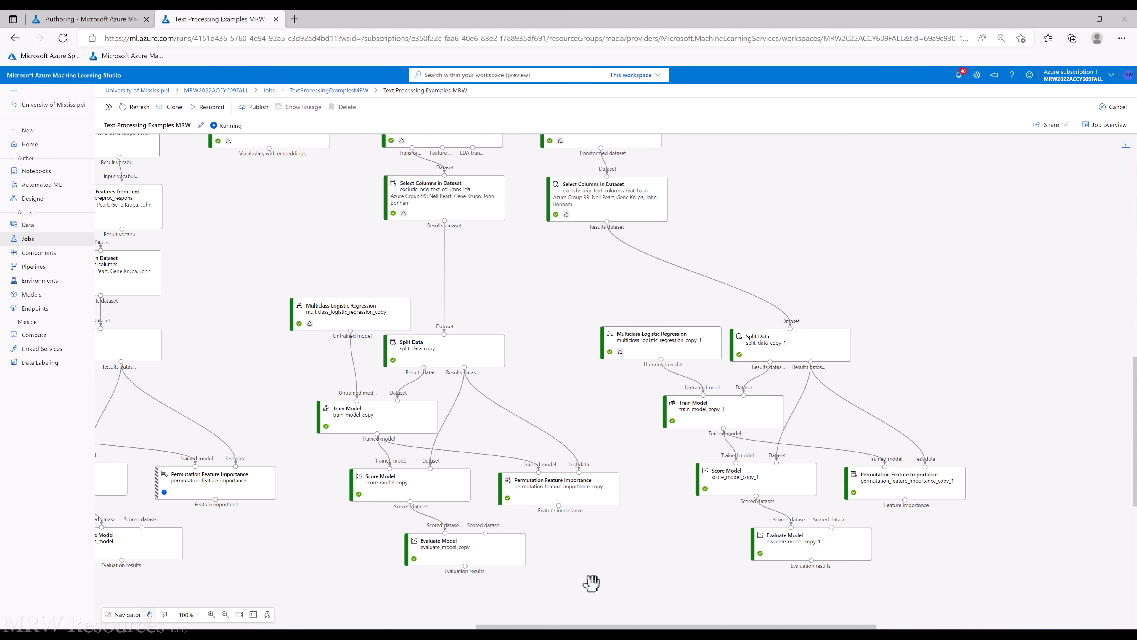
left_click(563, 488)
right_click(564, 488)
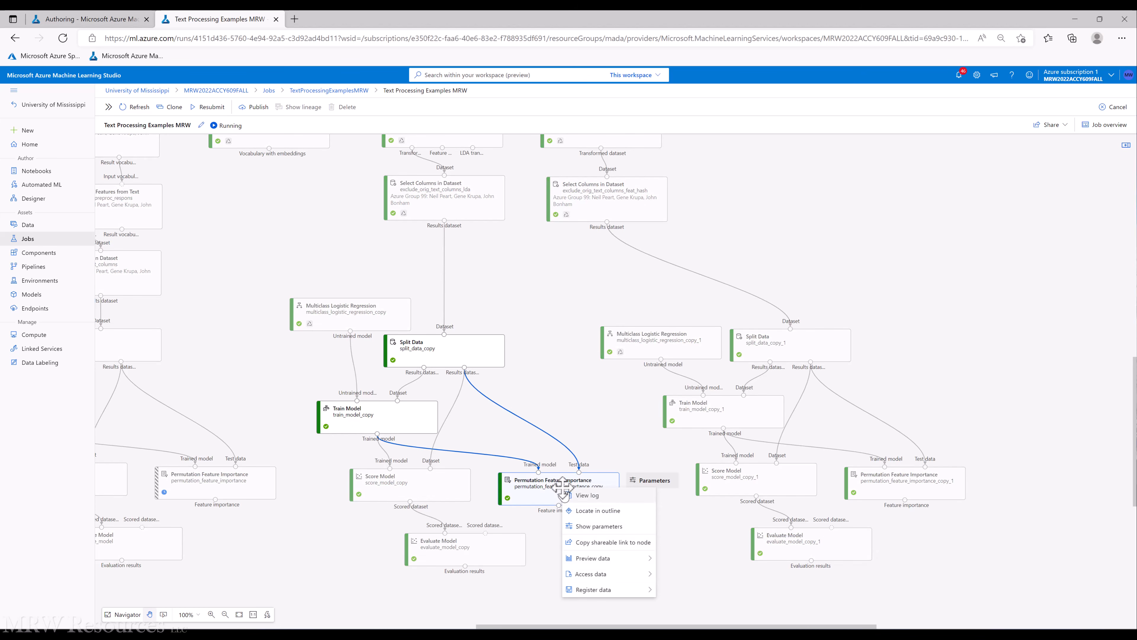
mouse_move(612, 564)
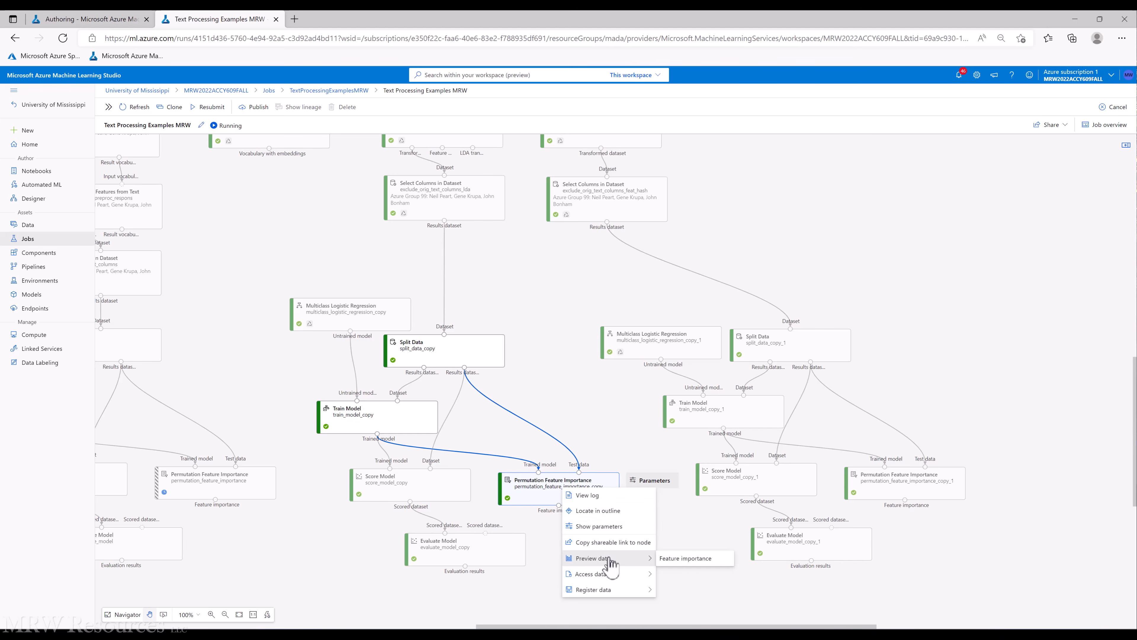
left_click(682, 560)
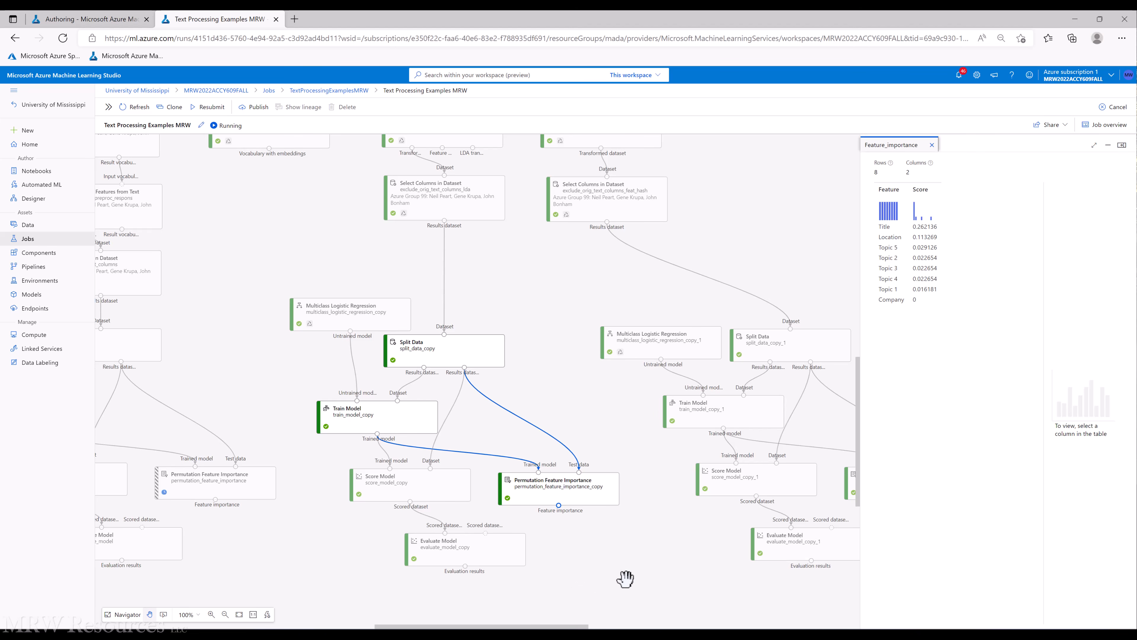
Preview Results dataset2 of the feature-hashing branch's Split Data copy, then close that preview tab
scroll(516, 627, "right", 5)
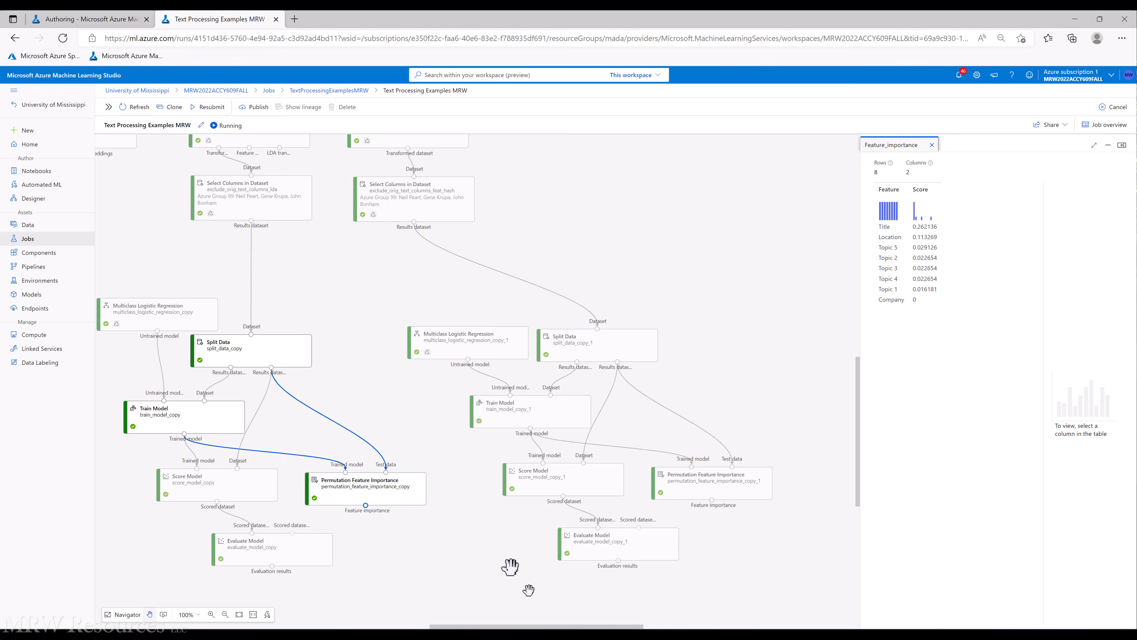
mouse_move(690, 476)
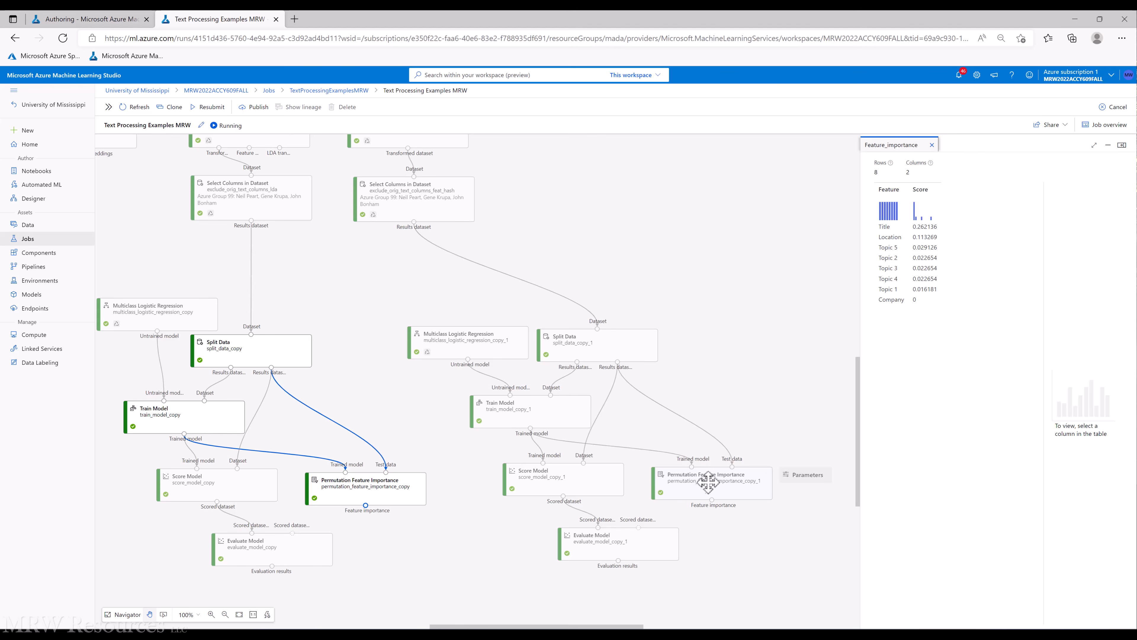
right_click(706, 481)
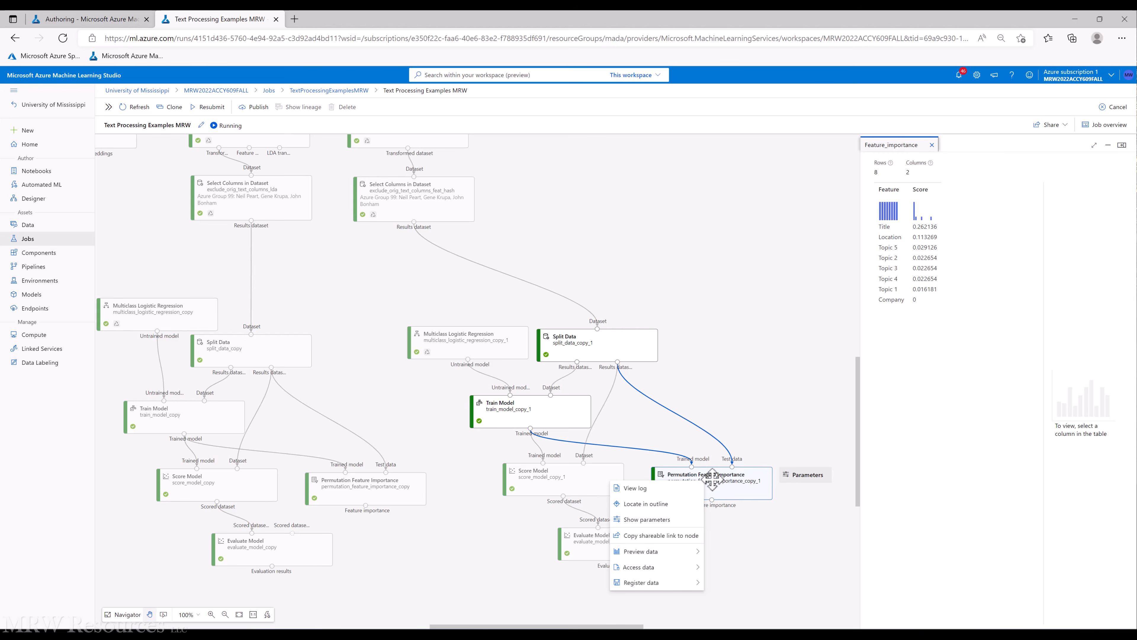
left_click(657, 423)
left_click(582, 342)
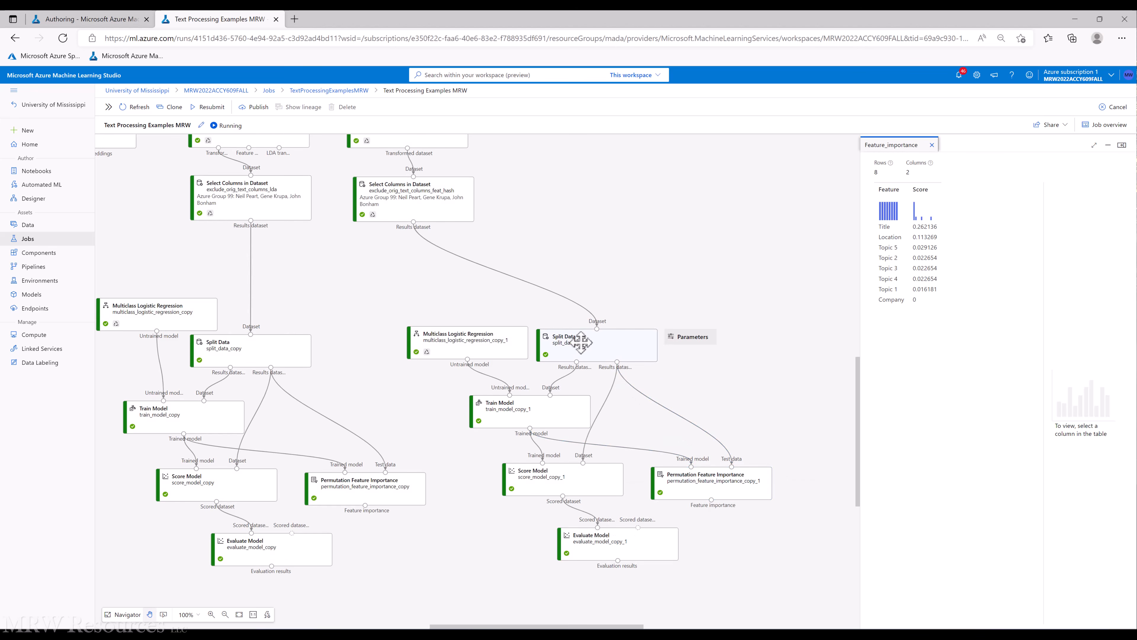
right_click(581, 343)
mouse_move(541, 413)
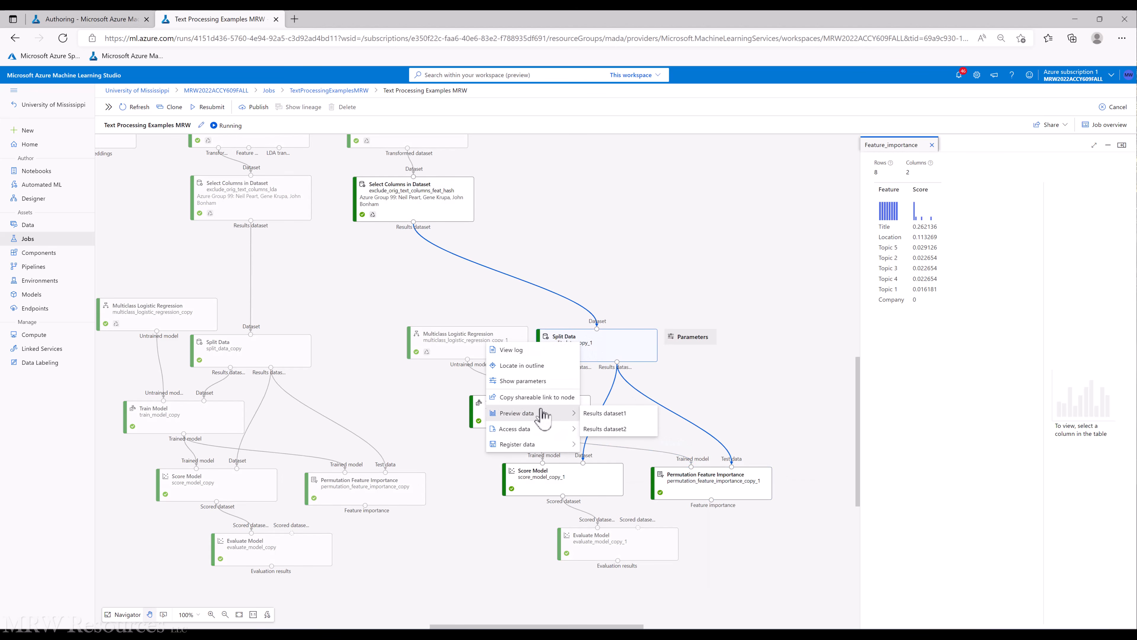
left_click(604, 429)
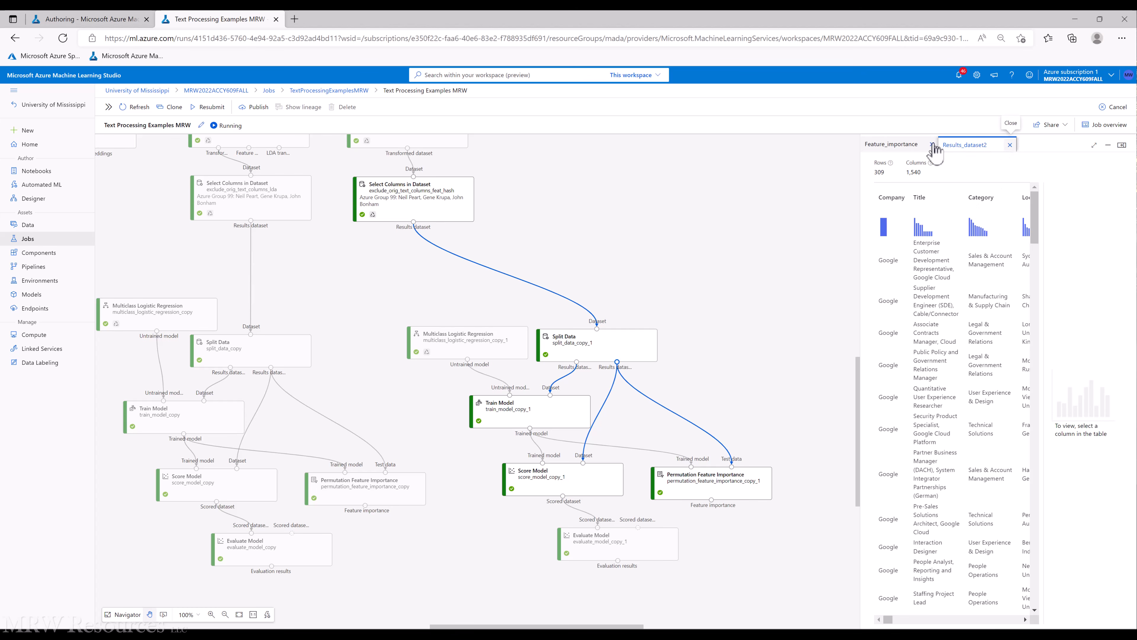
left_click(1011, 145)
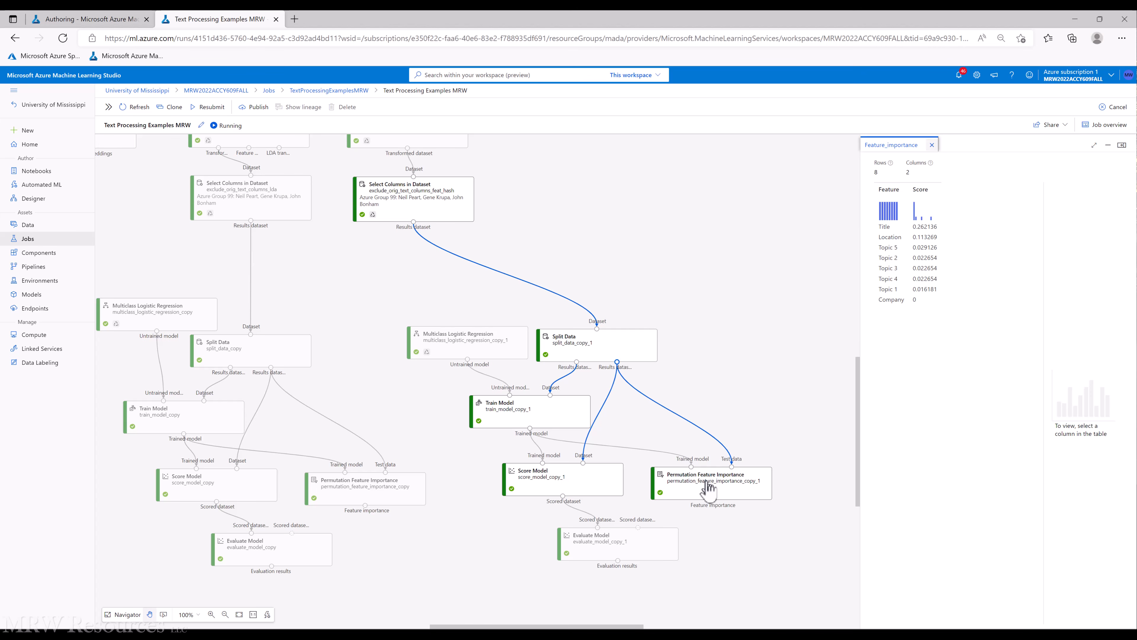
Preview the Feature importance output of the feature-hashing branch's Permutation Feature Importance and maximize the preview
left_click(761, 408)
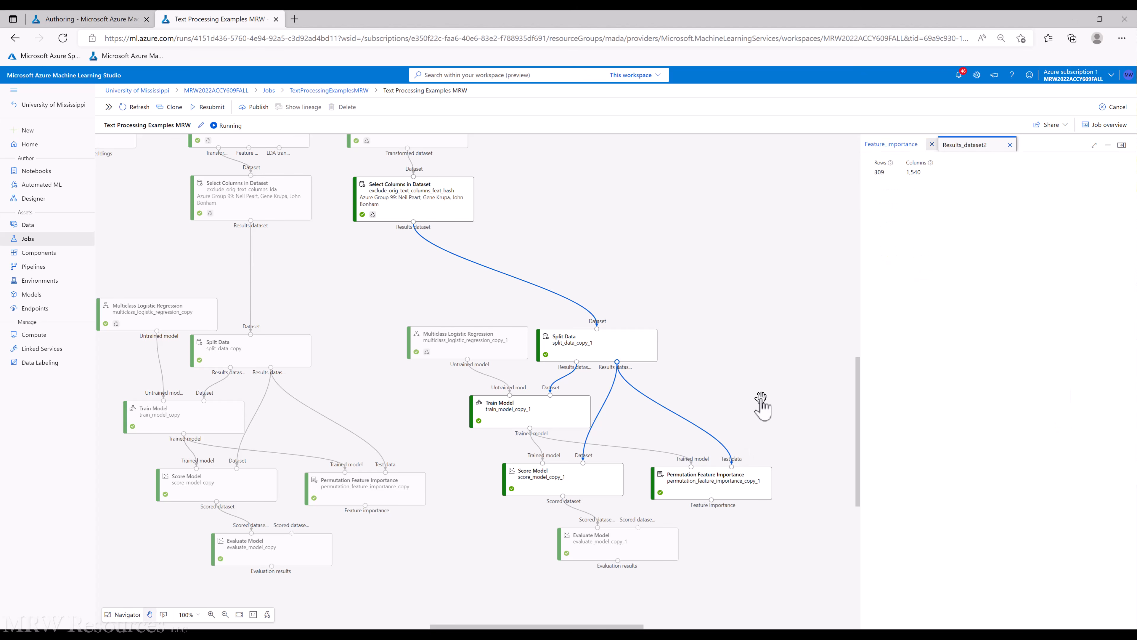
right_click(712, 493)
mouse_move(650, 568)
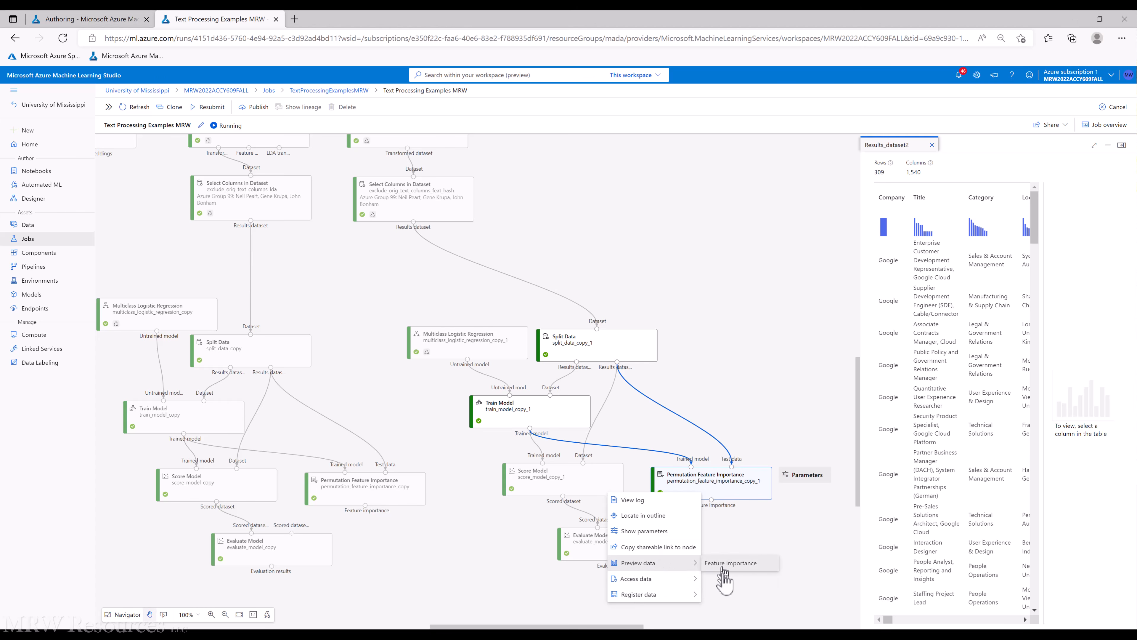
left_click(741, 565)
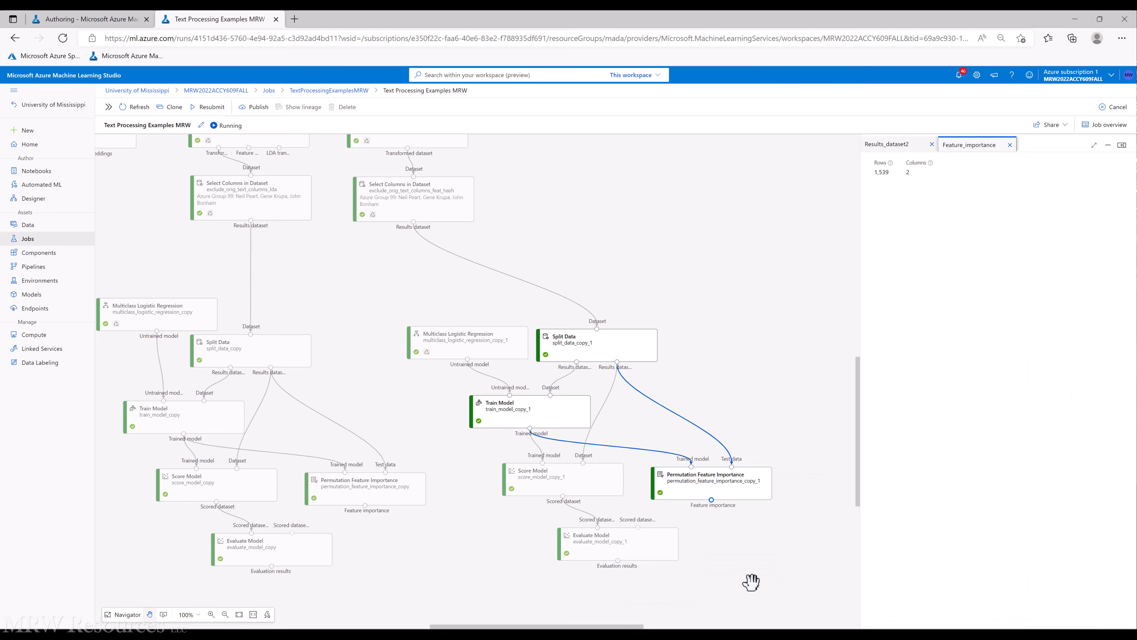
left_click(1095, 145)
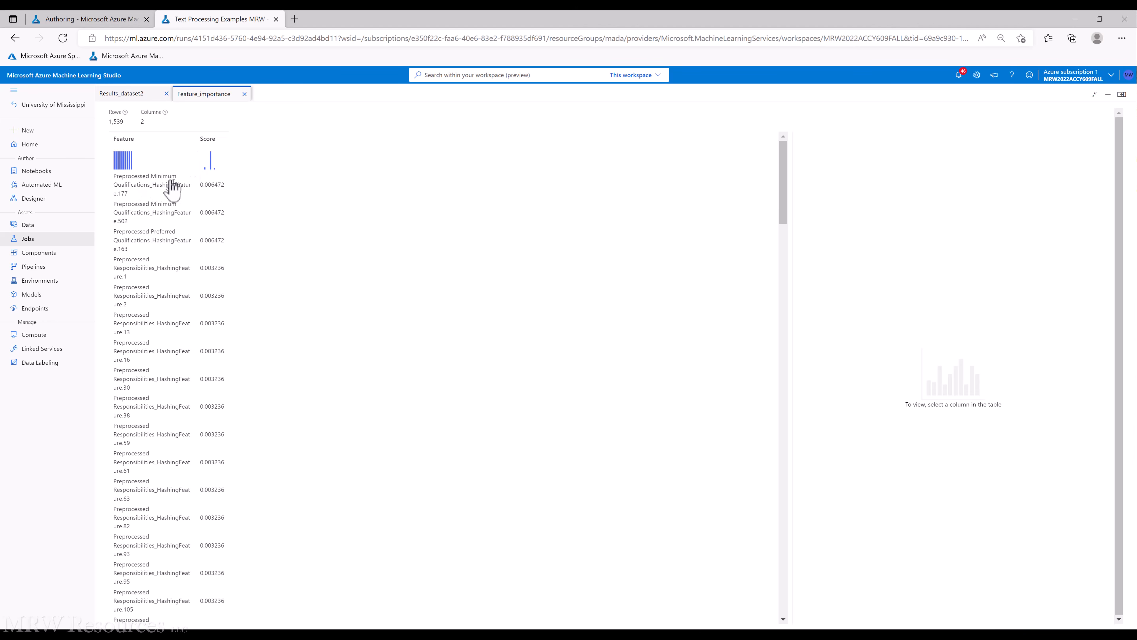
Examine the Feature column statistics and scroll through the hashing feature scores, then close the preview
left_click(167, 186)
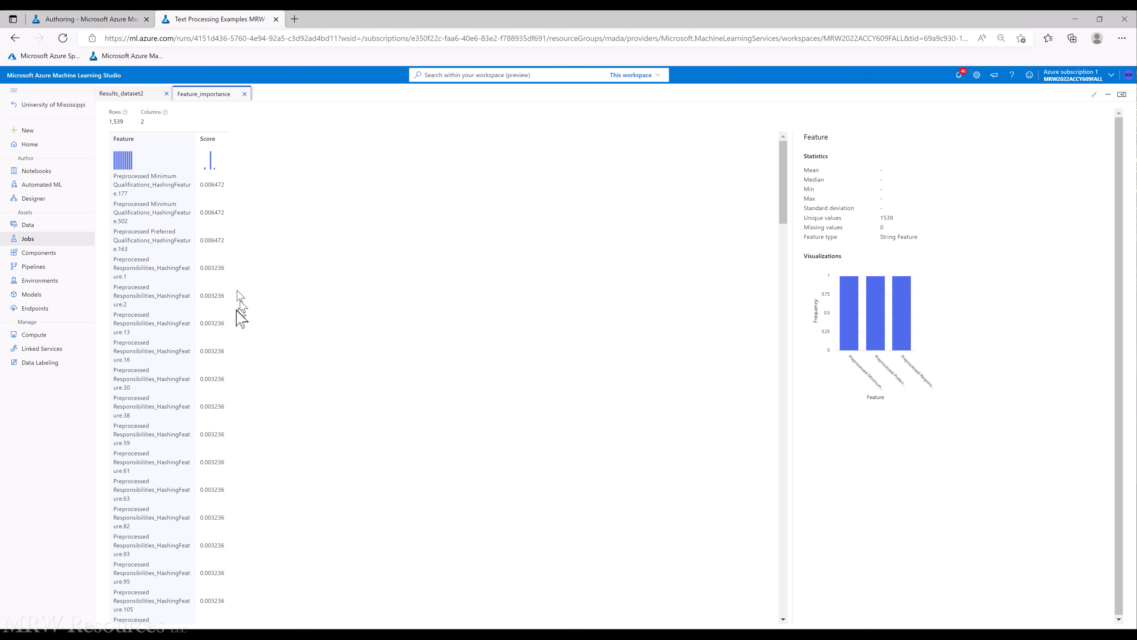
scroll(222, 394, "down", 2)
scroll(223, 400, "down", 3)
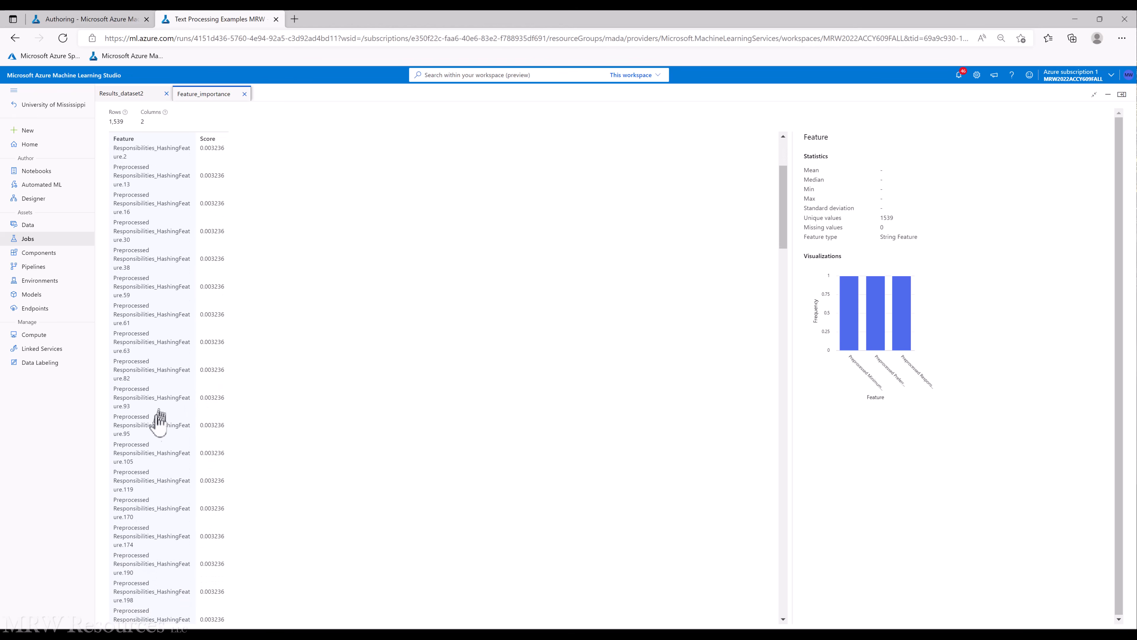
scroll(236, 462, "down", 15)
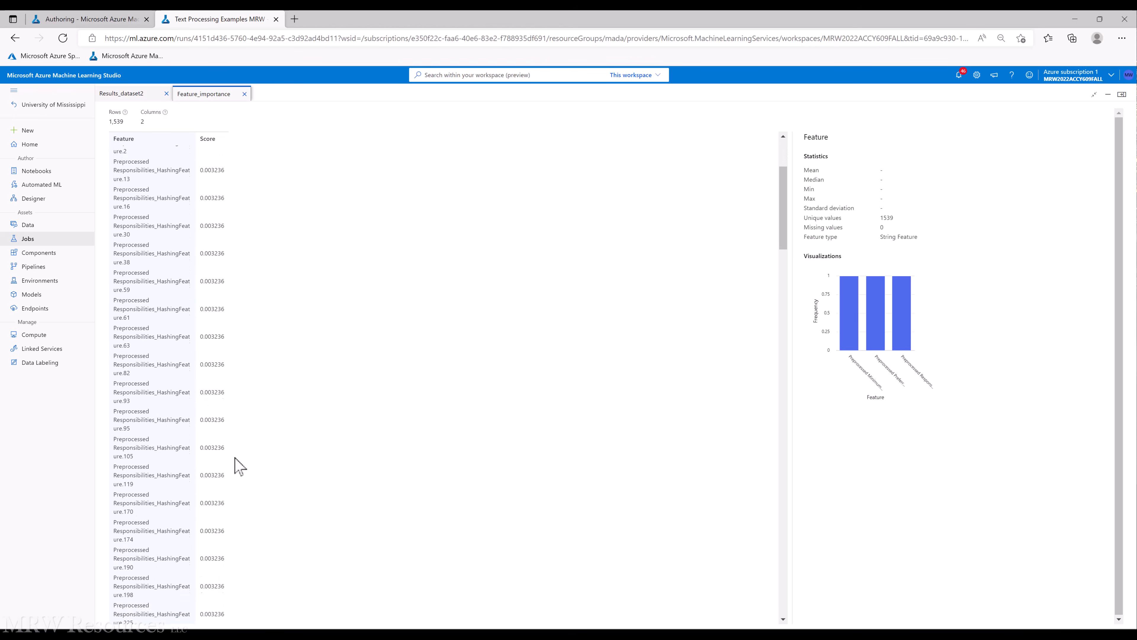
scroll(237, 464, "down", 20)
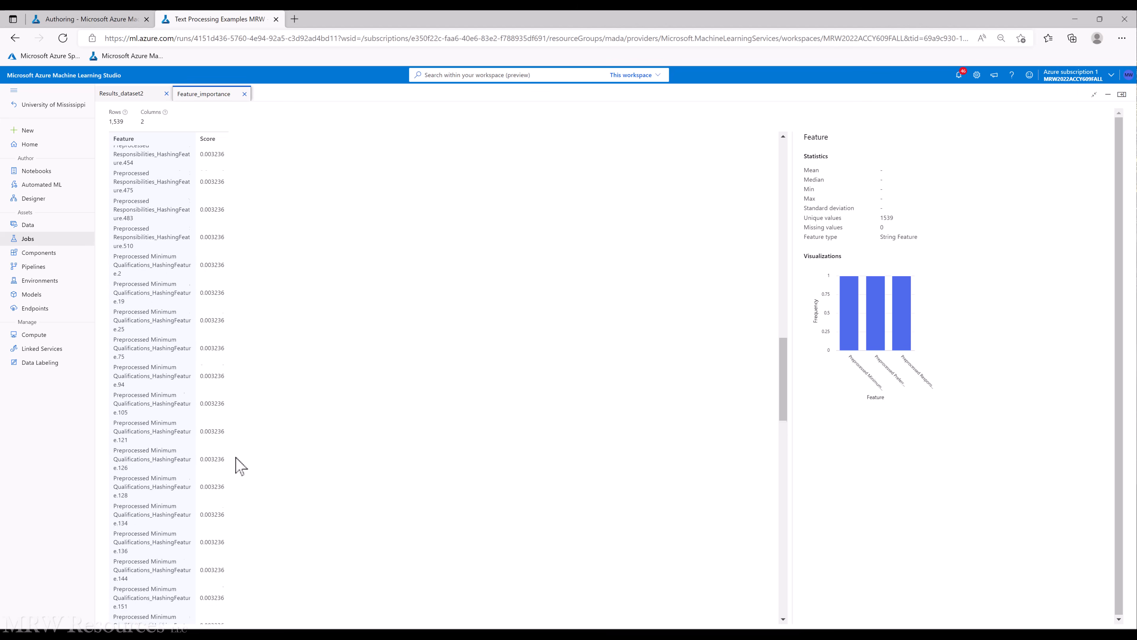
scroll(237, 464, "down", 20)
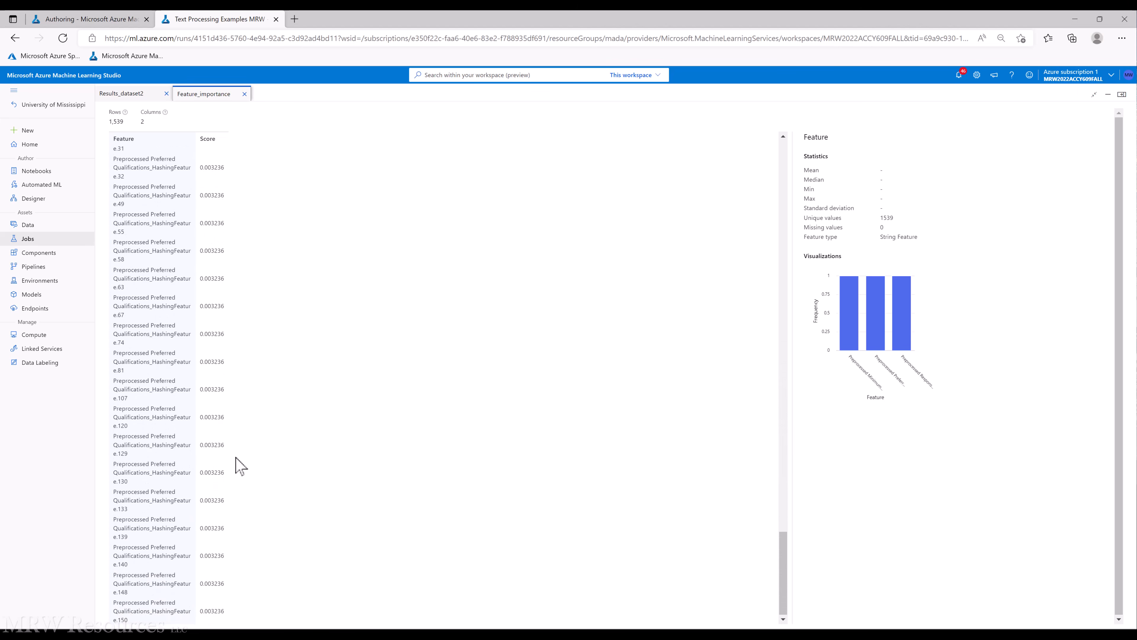
scroll(241, 466, "up", 20)
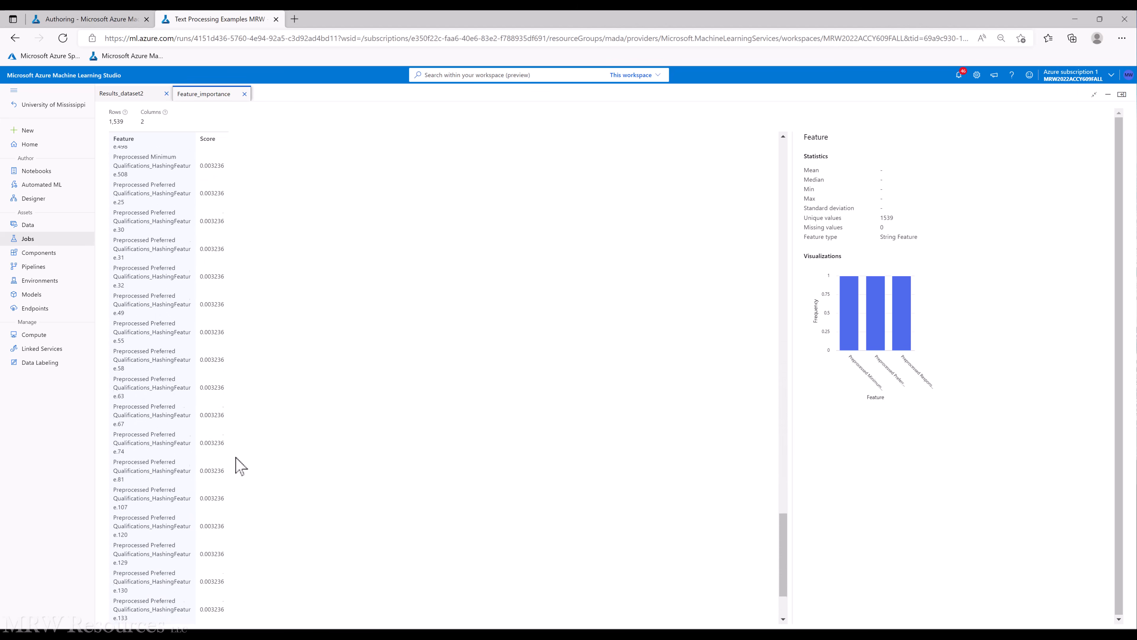
scroll(235, 463, "up", 15)
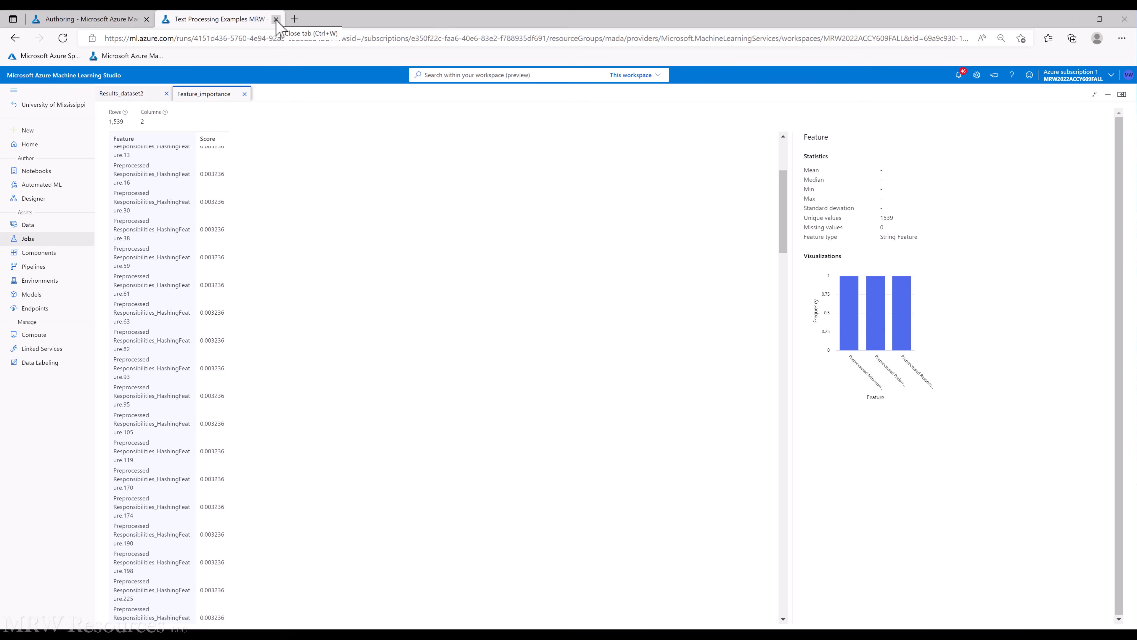
left_click(1122, 94)
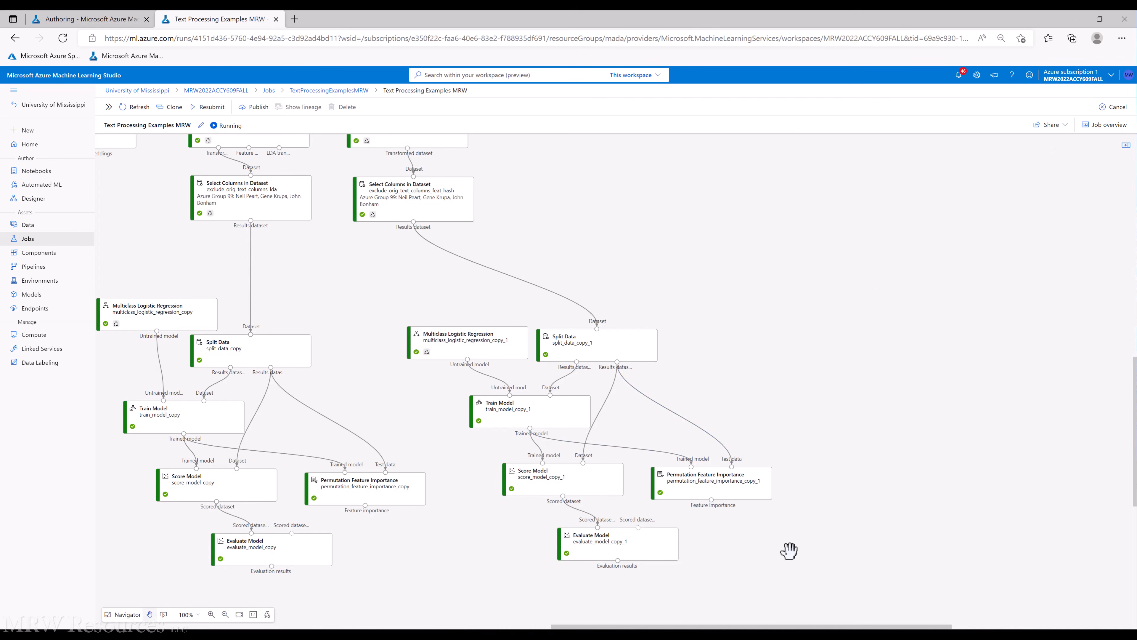